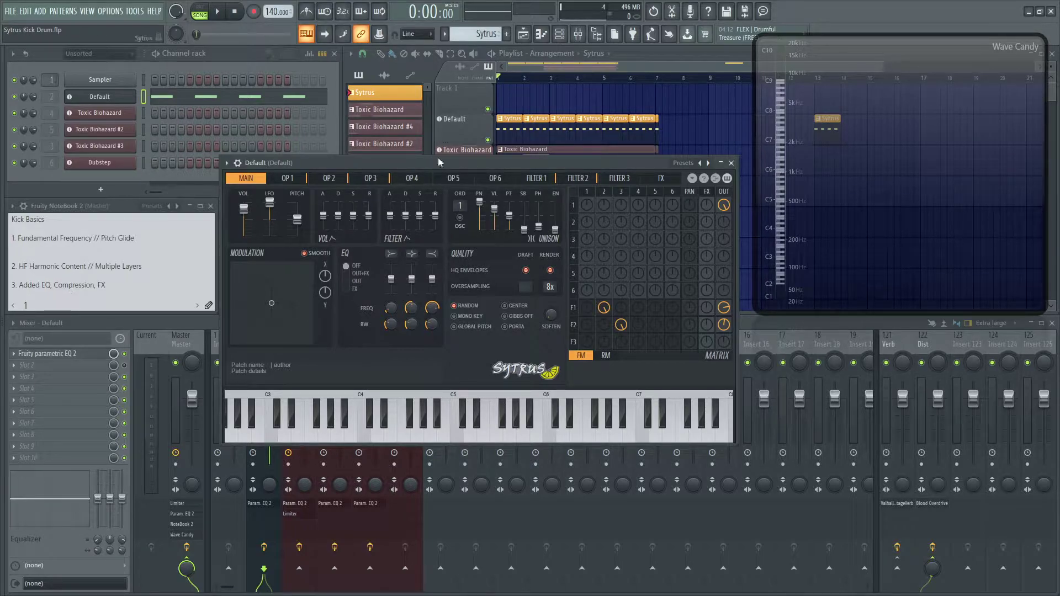
drag(478, 160, 513, 291)
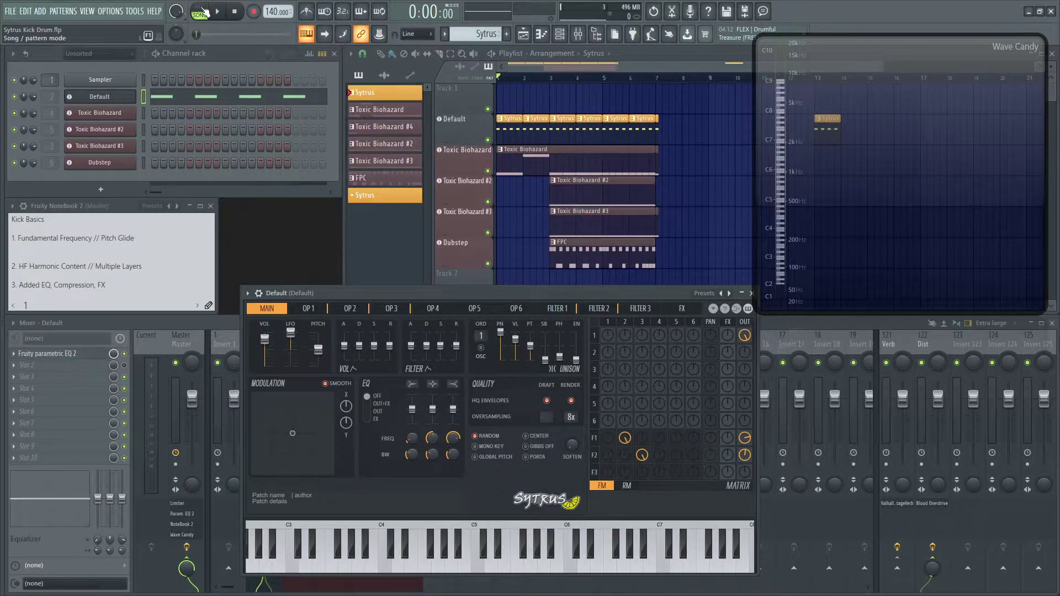
key(l)
click(462, 135)
key(space)
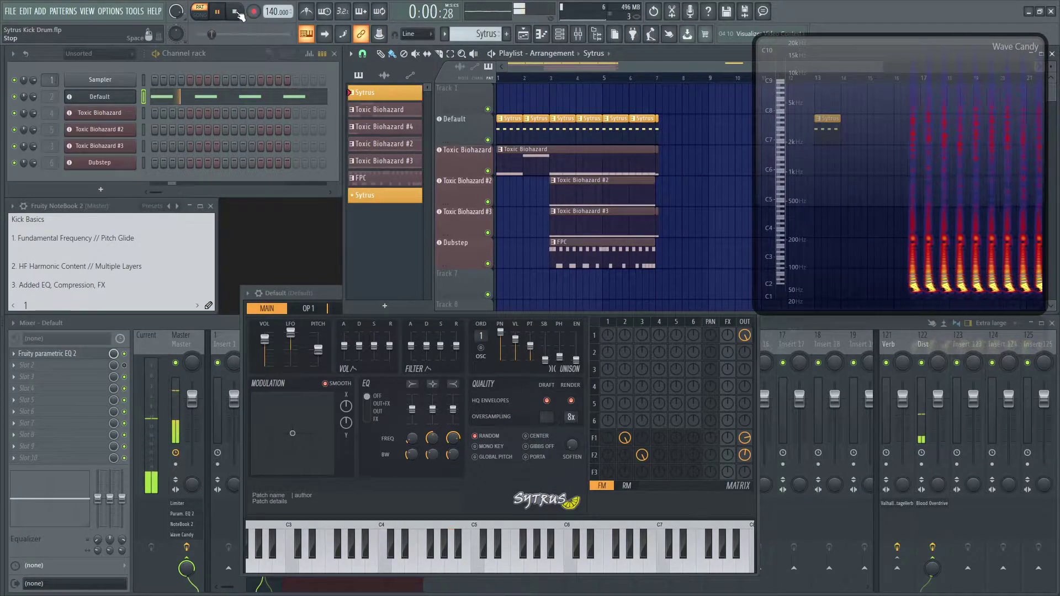
click(205, 15)
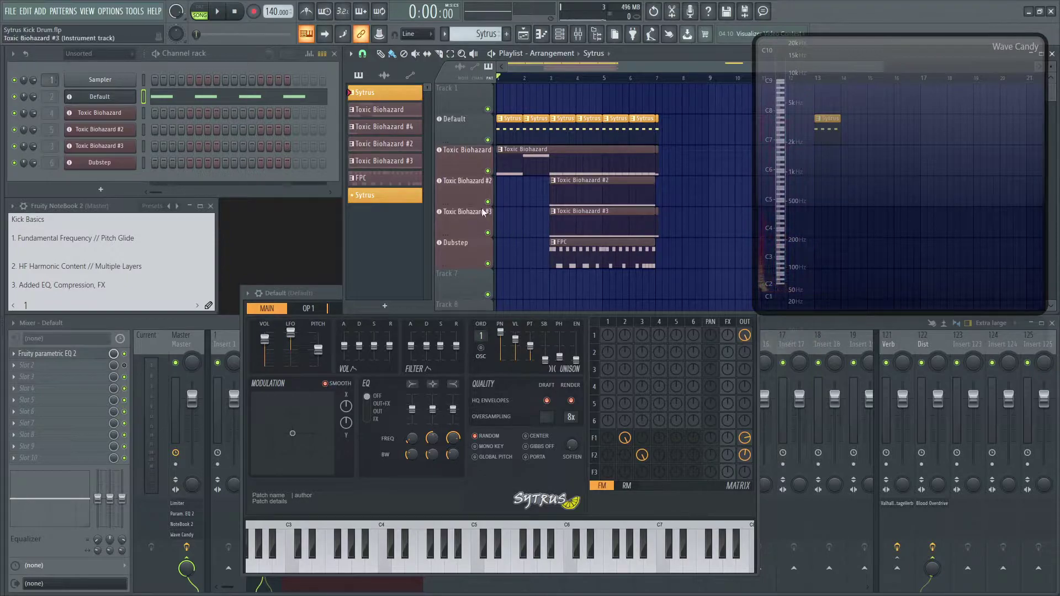
click(218, 12)
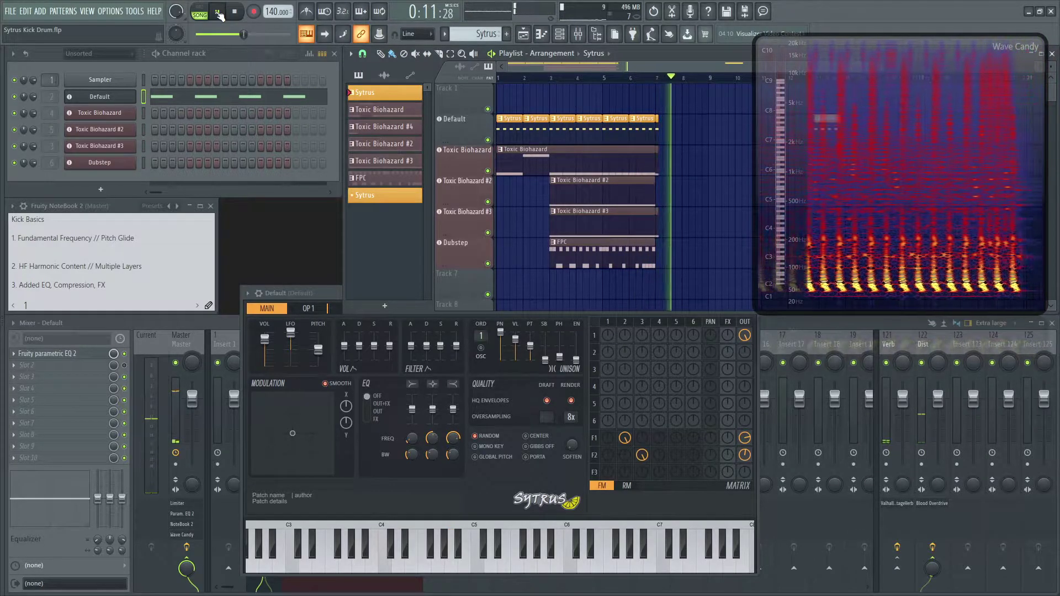
click(219, 14)
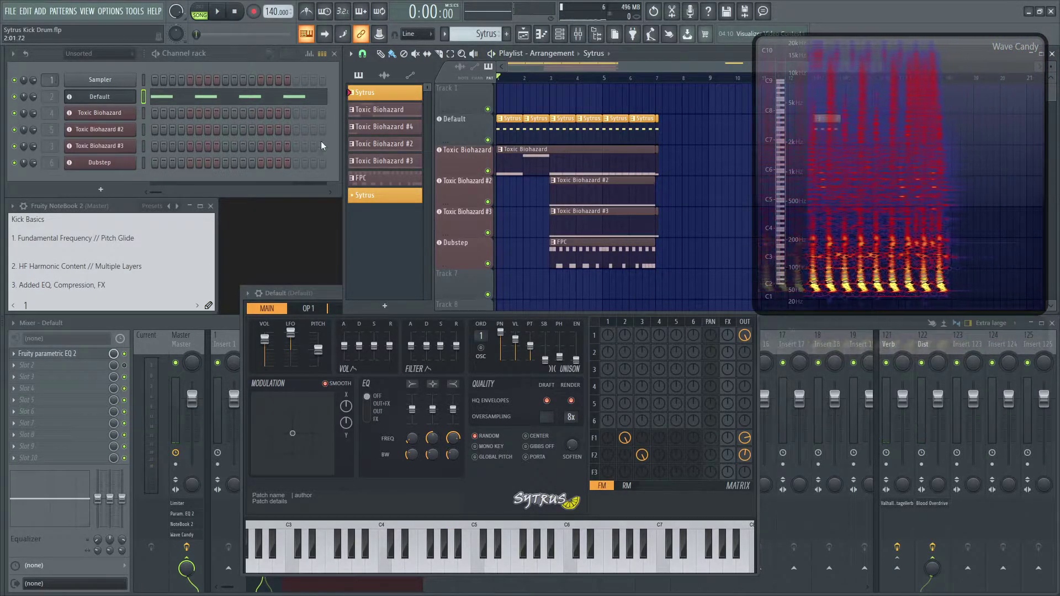
Raise the Sytrus editor and mute the F1 and F2 outputs in OP 1's matrix.
drag(316, 294, 313, 215)
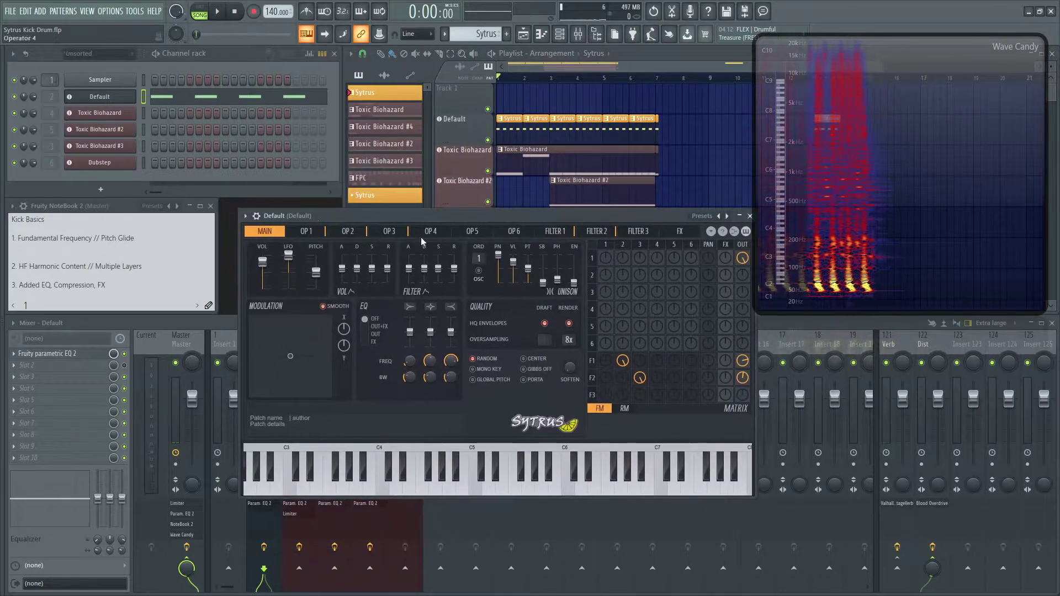
drag(554, 216, 555, 189)
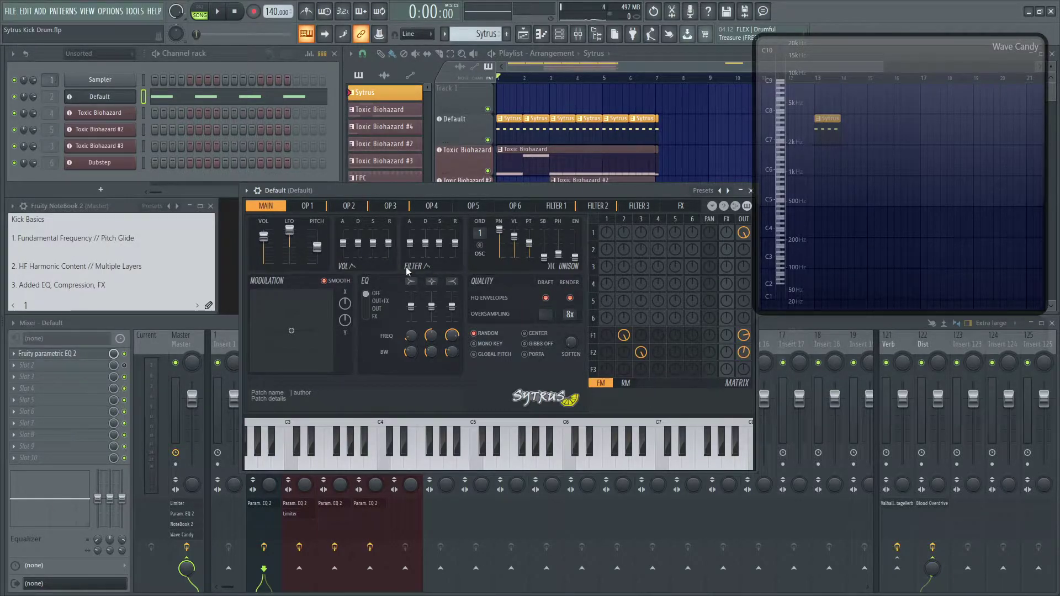
click(308, 206)
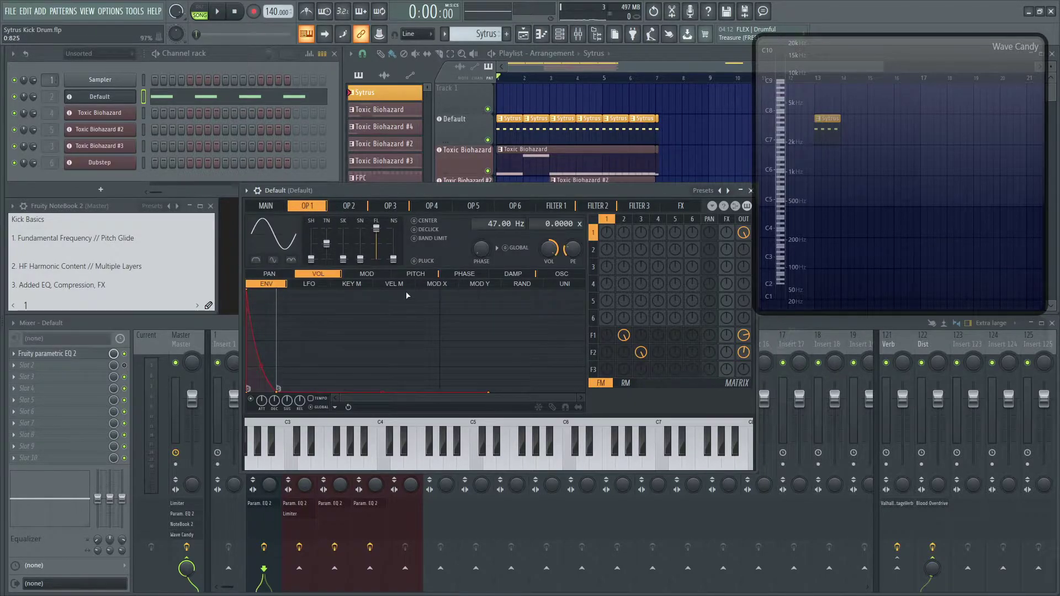
click(743, 335)
click(743, 351)
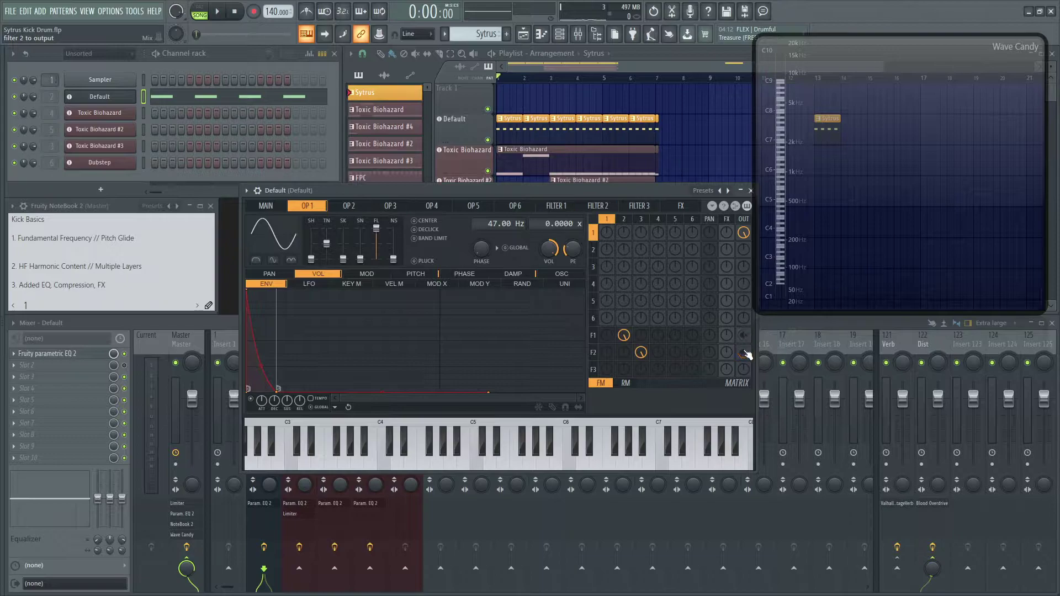
Play operator 1's 47 Hz sine kick alone and display its PITCH envelope.
key(l)
key(space)
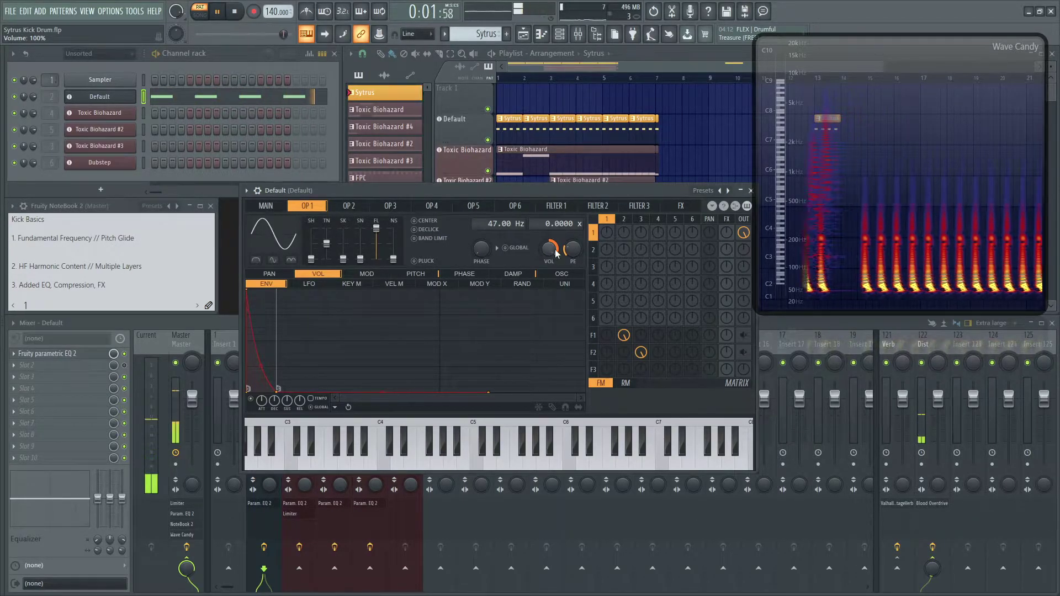
click(431, 275)
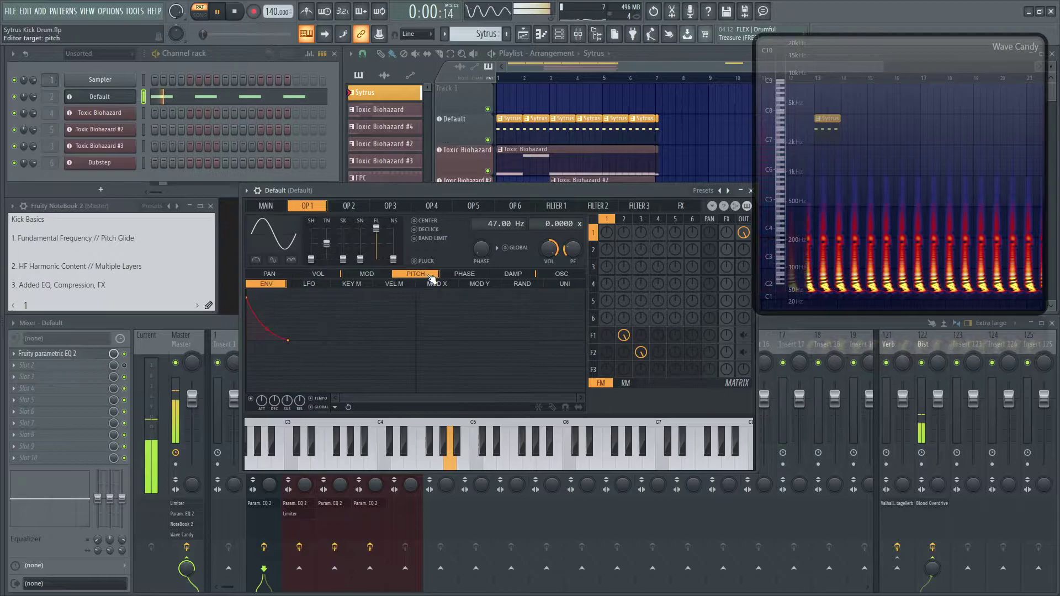
key(space)
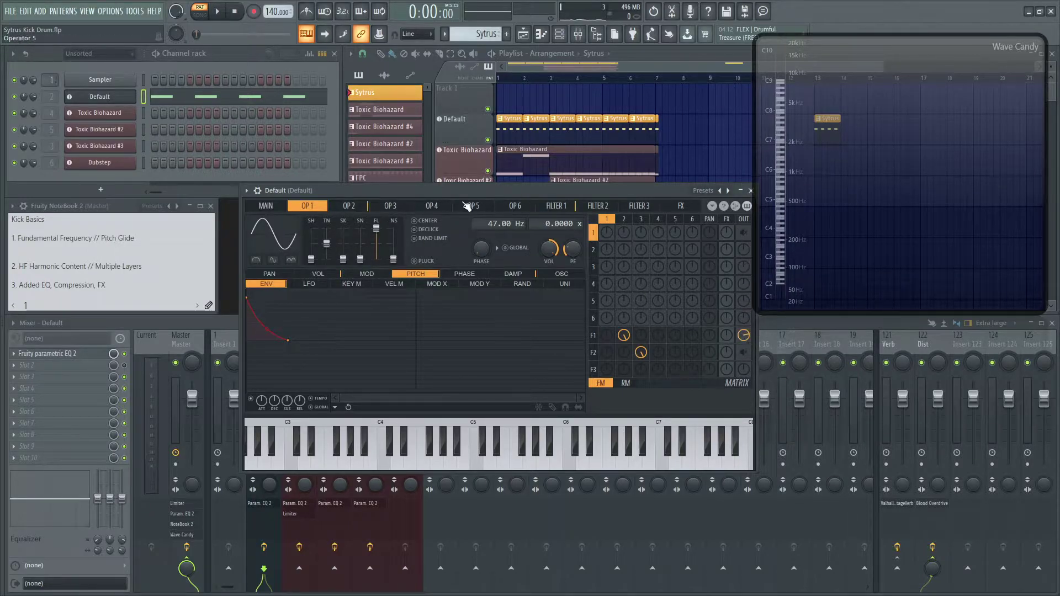
Turn the F1, F2 and operator 1 matrix outputs back up while auditioning, then show Filter 1.
click(351, 206)
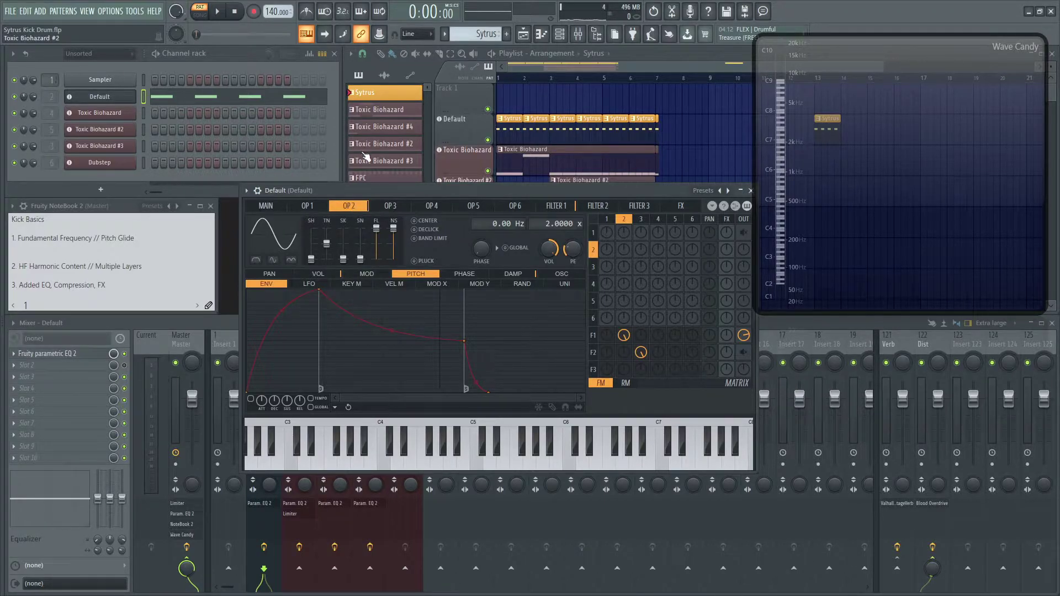
key(space)
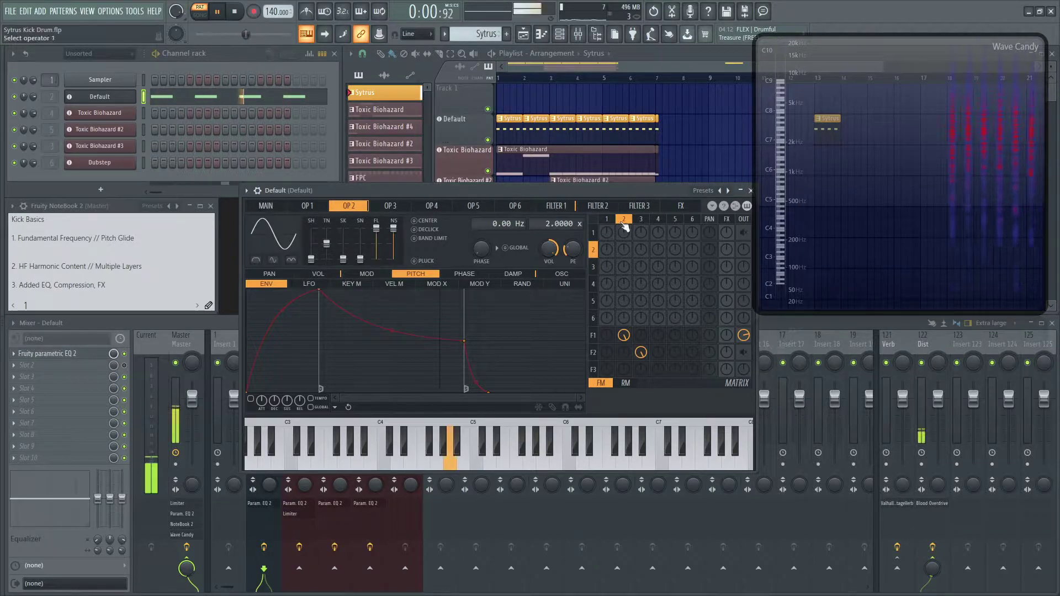
mouse_move(745, 355)
mouse_down()
mouse_move(745, 340)
mouse_move(752, 347)
mouse_up()
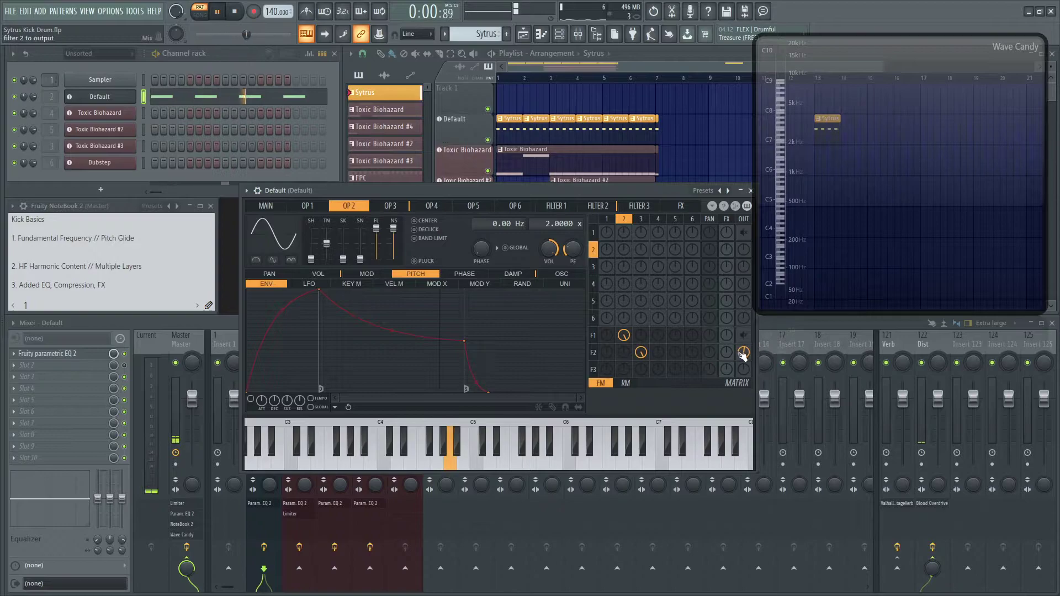
drag(744, 352, 744, 344)
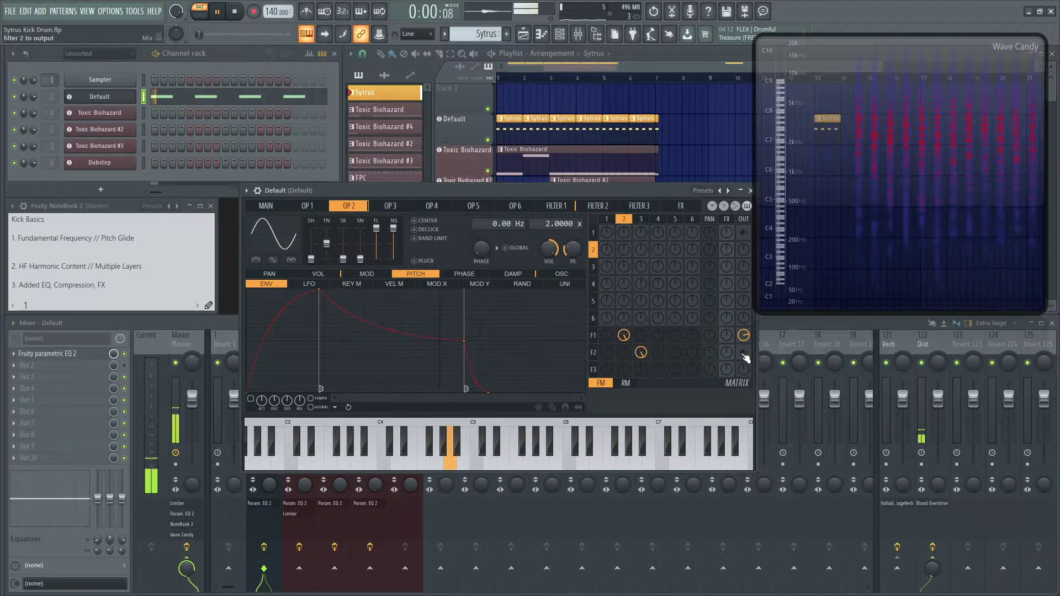
drag(743, 352, 745, 366)
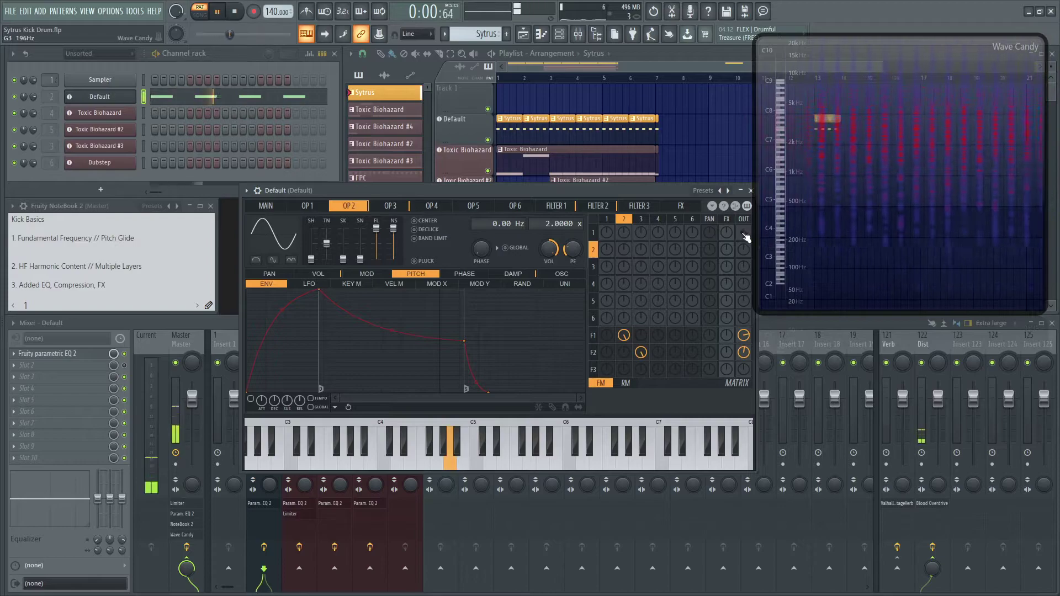
drag(743, 232, 745, 237)
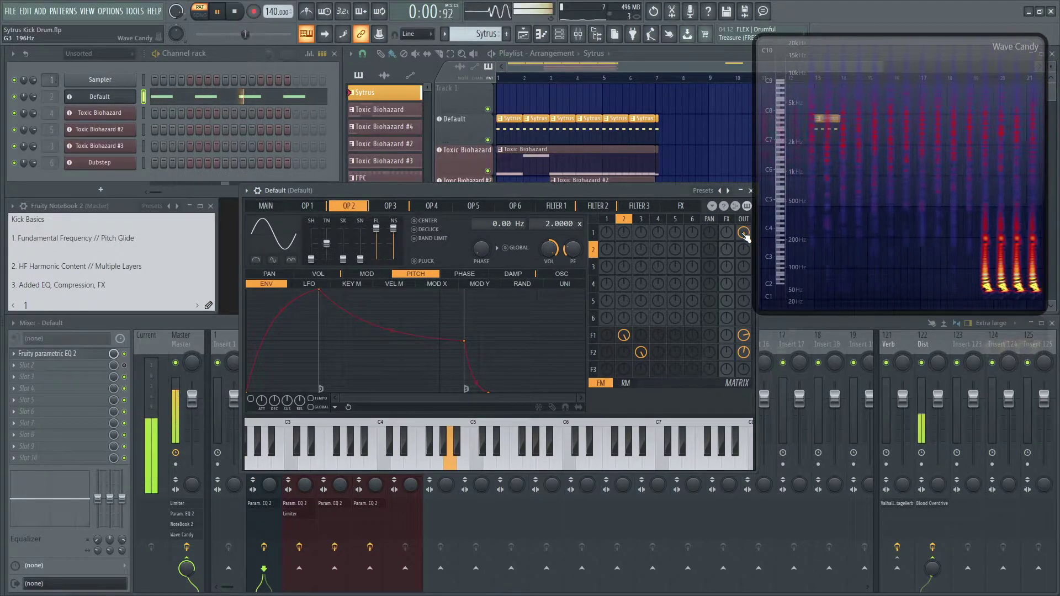
click(237, 11)
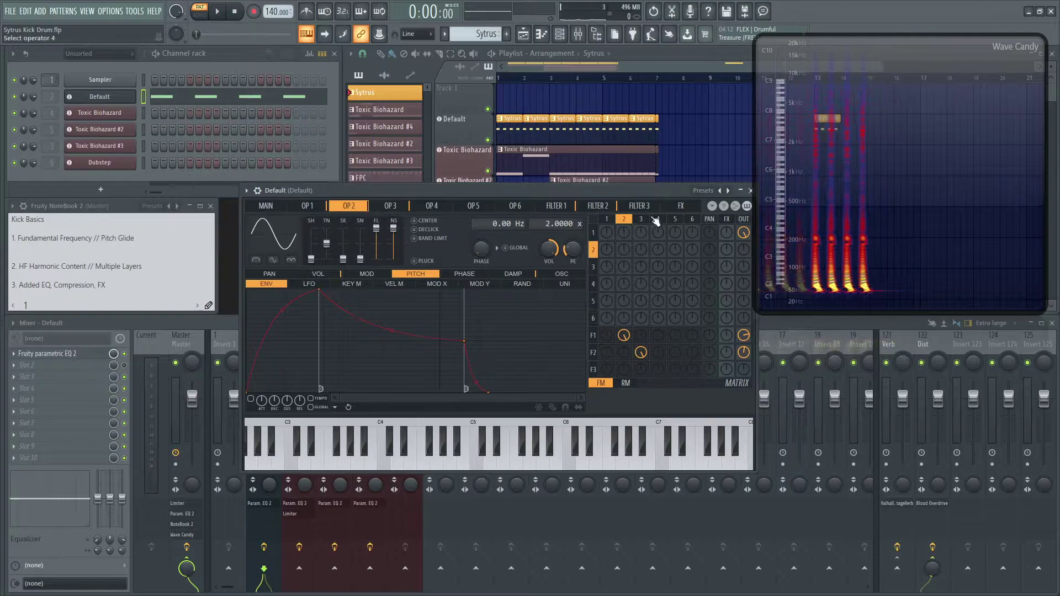
click(556, 206)
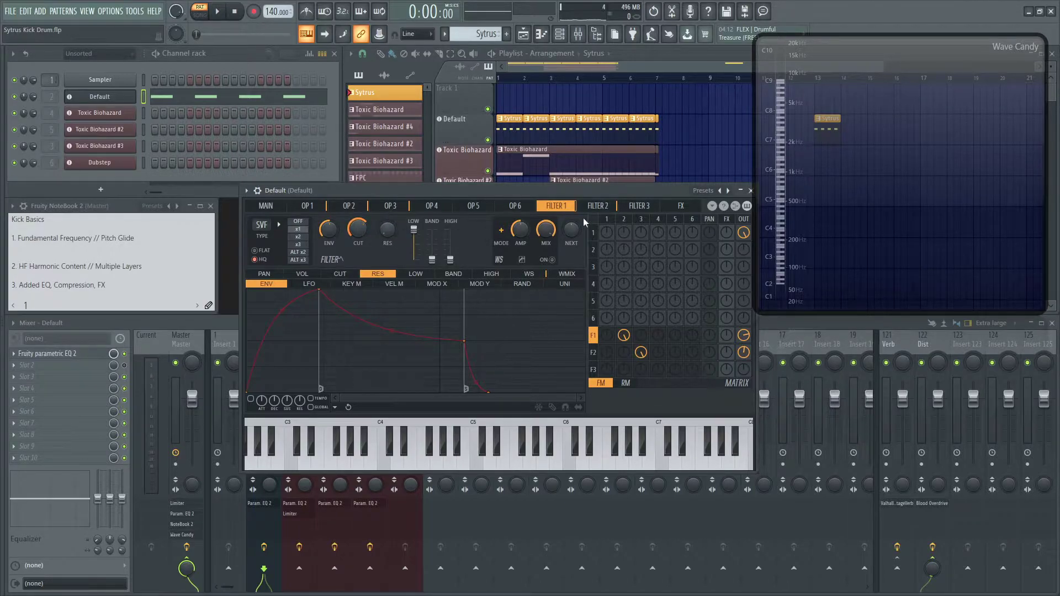
Review the Filter 2, OP 3 and OP 2 pages and show operator 2's VOL envelope.
click(395, 211)
click(598, 209)
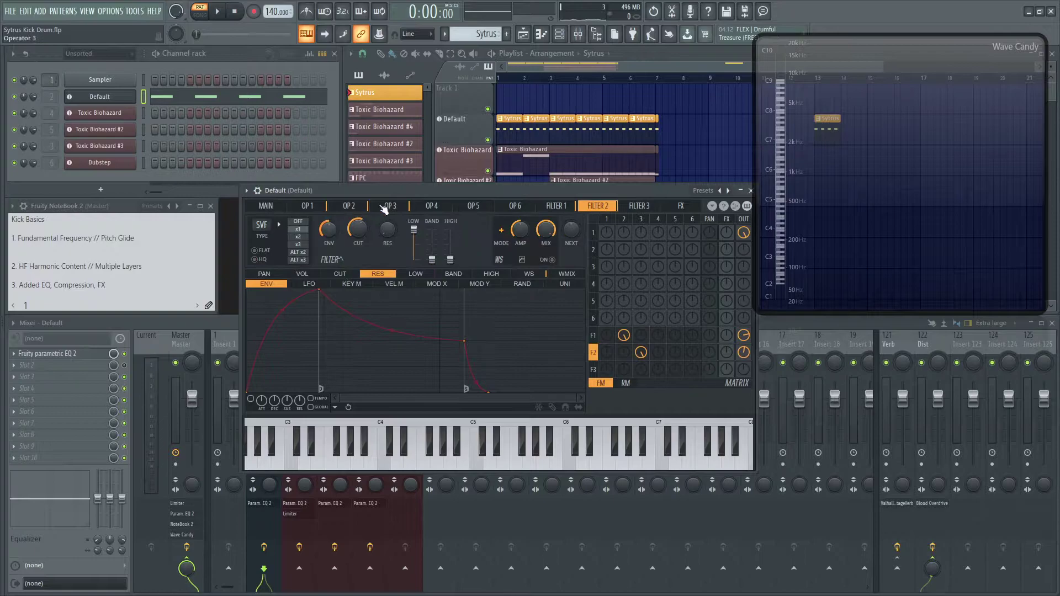
click(385, 207)
click(600, 208)
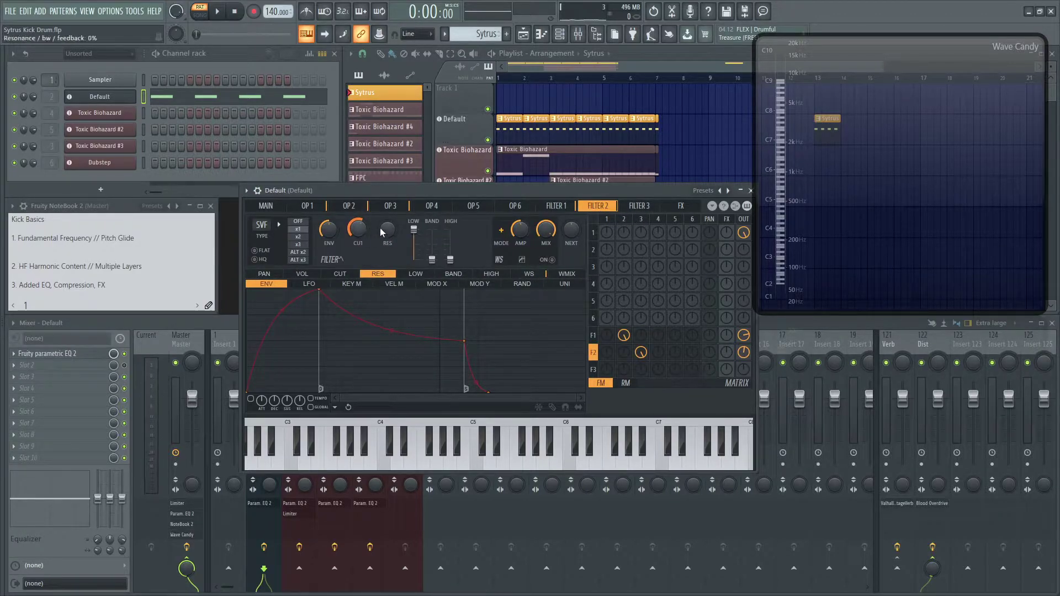
click(349, 207)
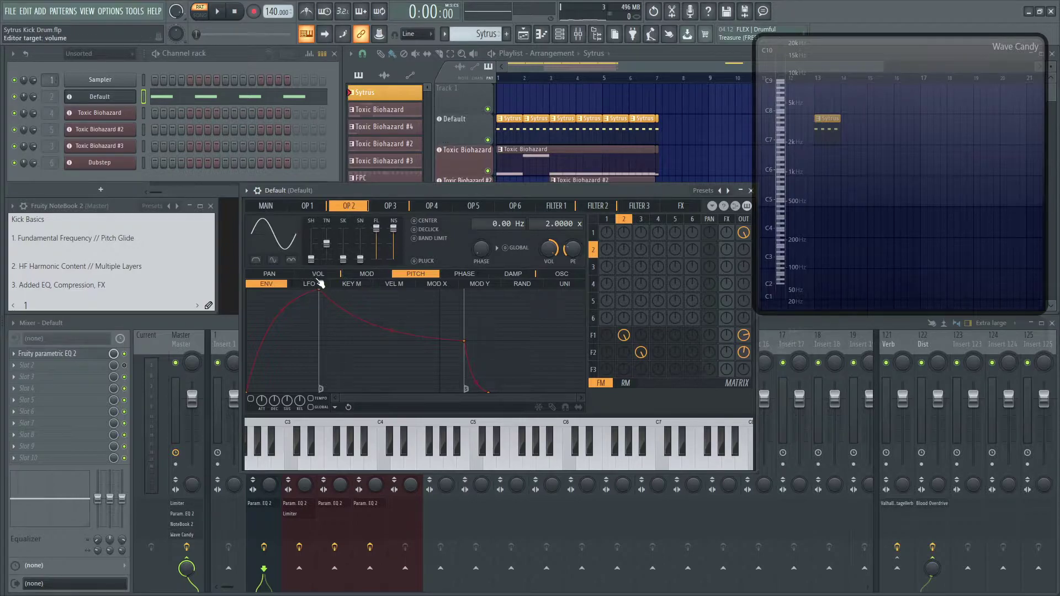
click(318, 274)
Compare operator 2 and operator 3 settings, then bring the Playlist to the front.
click(393, 206)
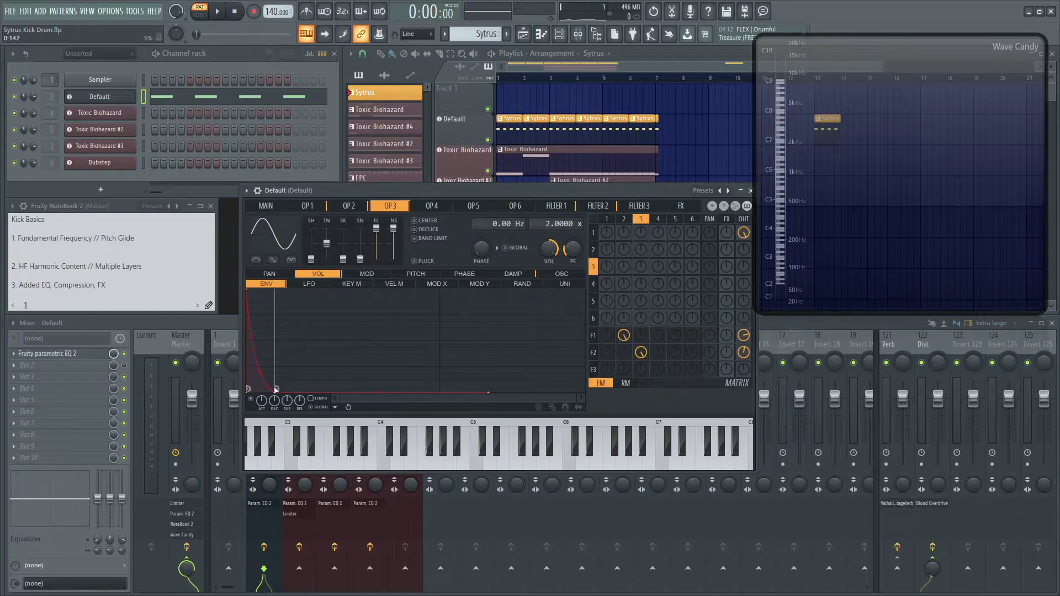
click(351, 213)
click(377, 213)
click(345, 213)
click(386, 213)
click(361, 213)
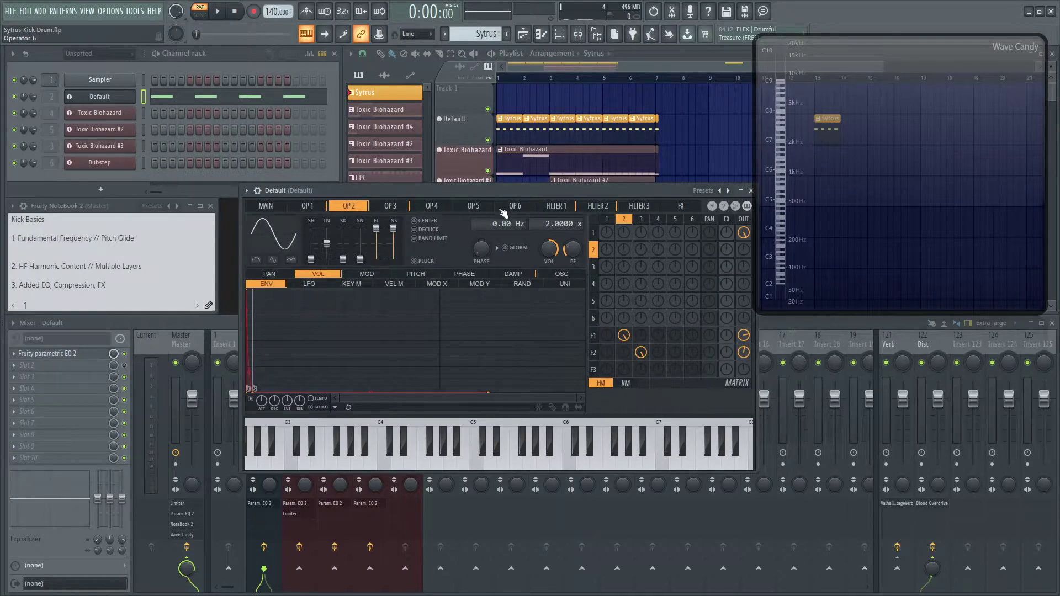
click(656, 68)
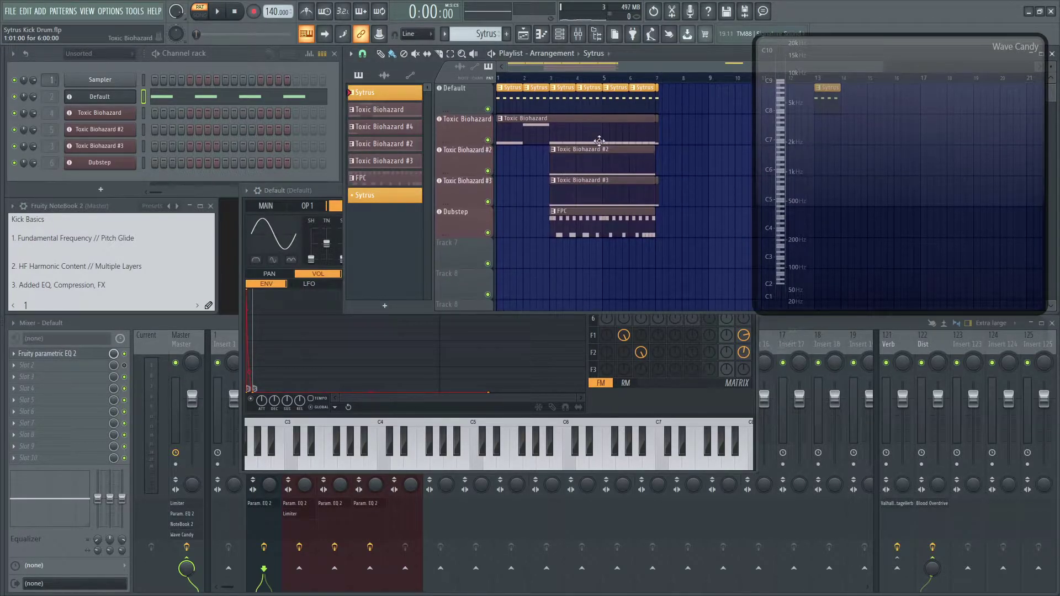
Add a new Sytrus instance with the Default preset and select its channel.
click(633, 34)
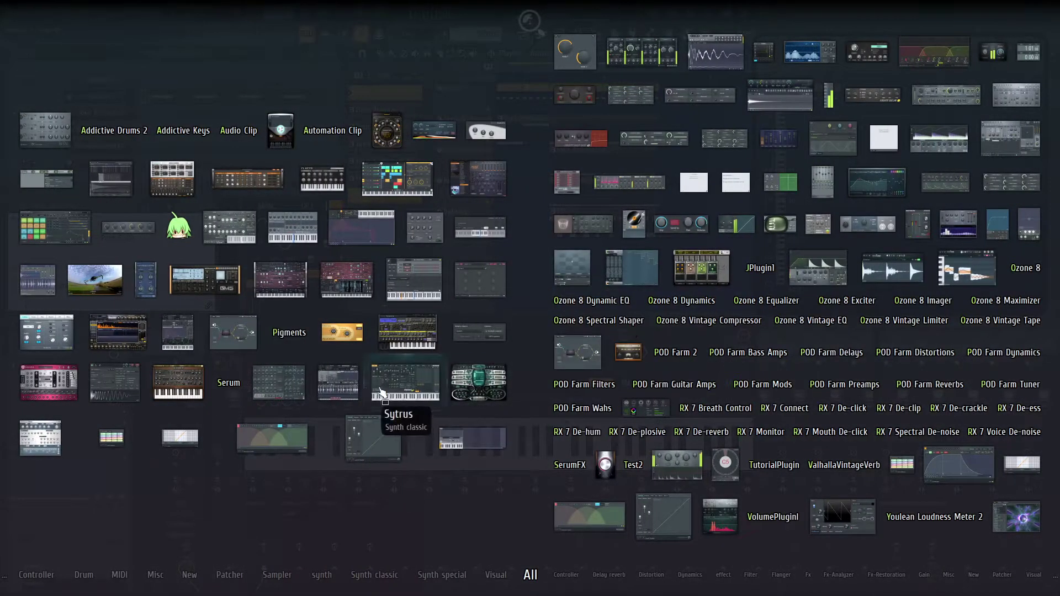
drag(359, 409, 468, 245)
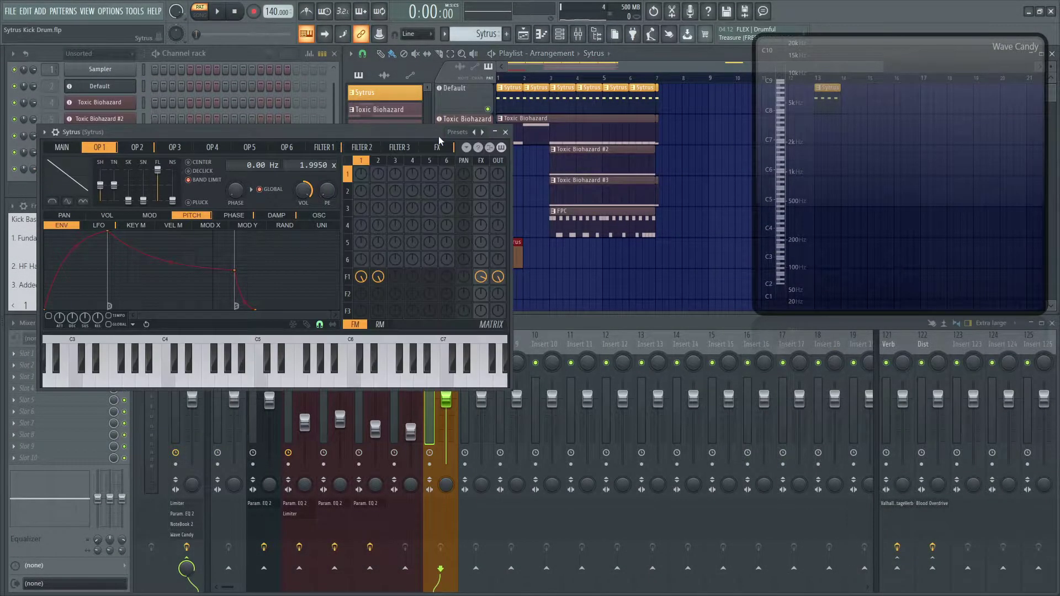
click(457, 132)
click(479, 422)
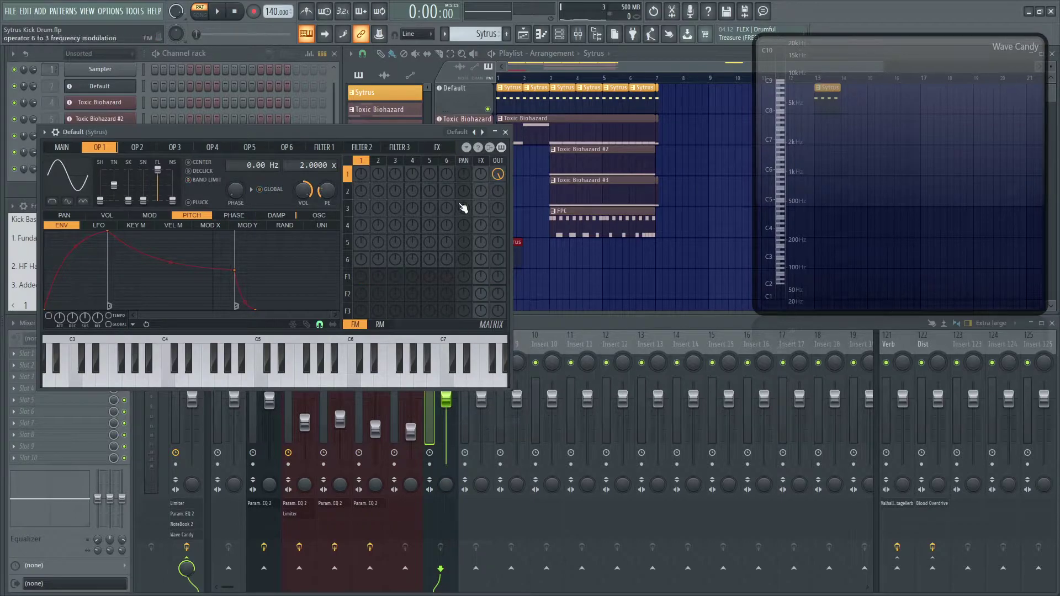
click(533, 320)
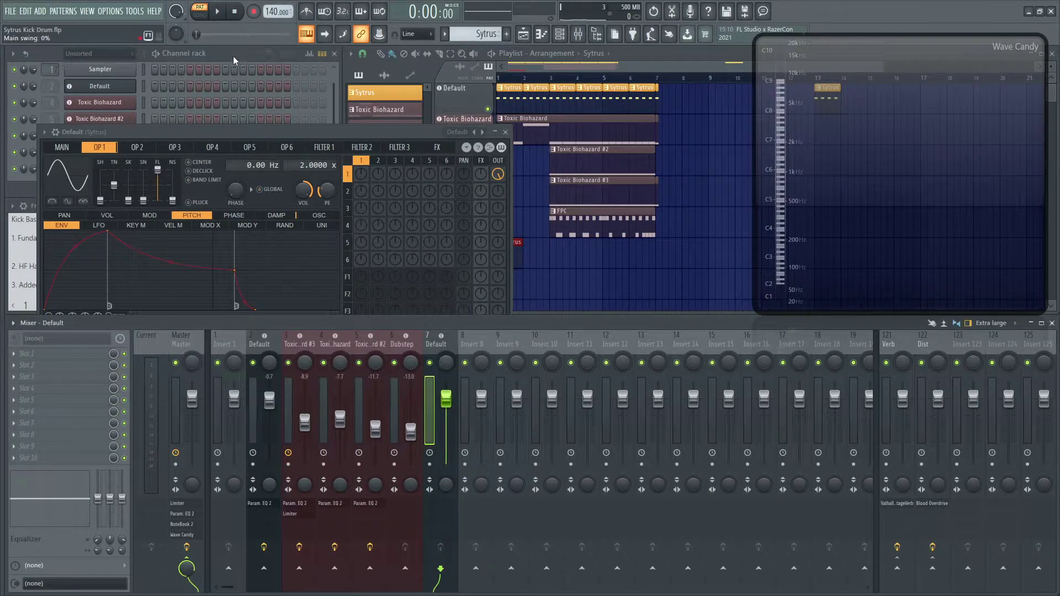
click(44, 51)
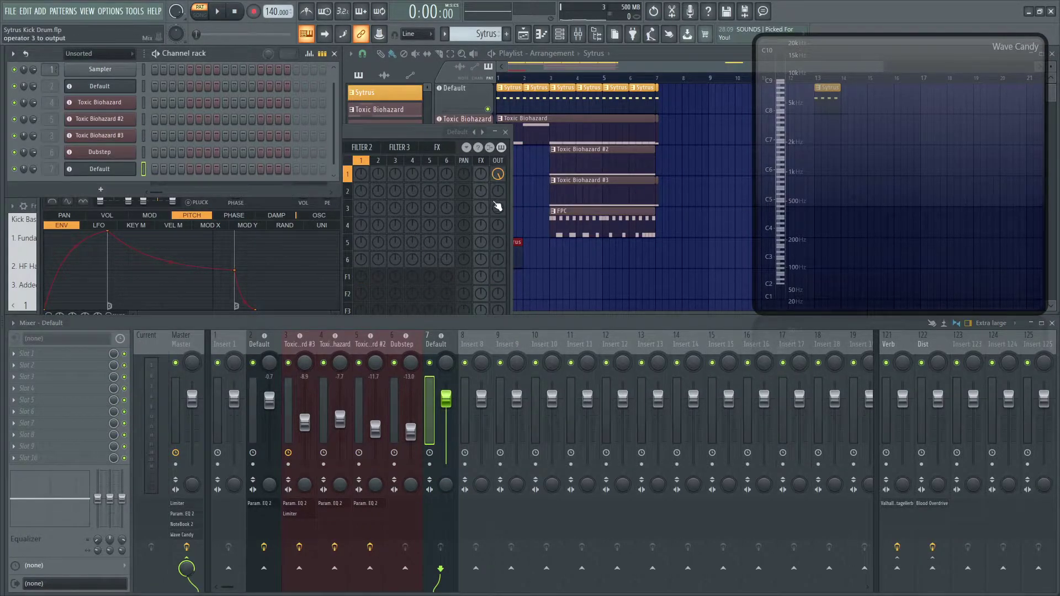
click(378, 133)
Enter four evenly spaced C#3 kick notes in the Default channel's piano roll.
key(F7)
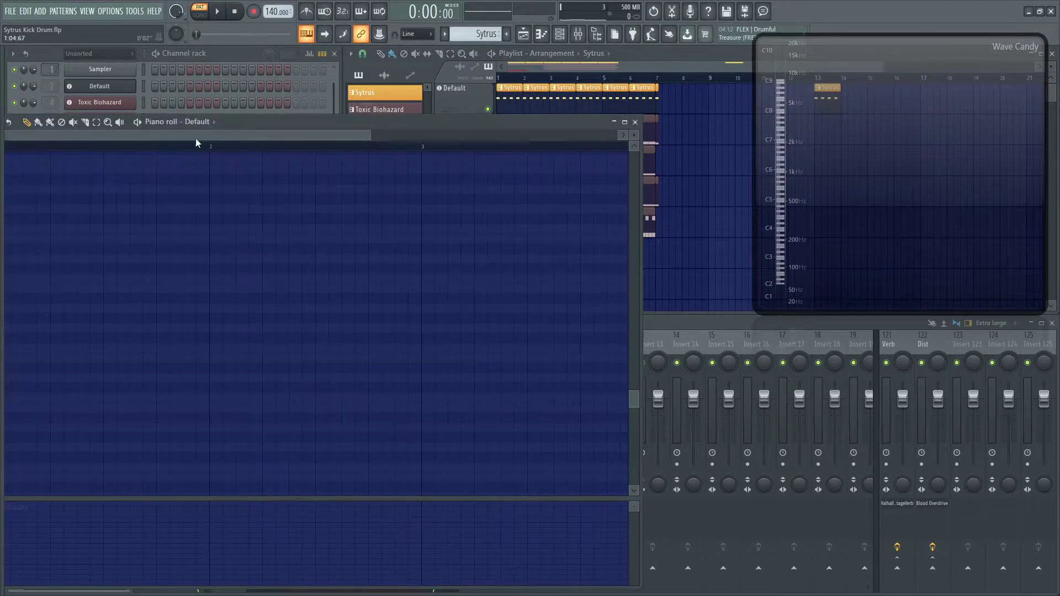
click(183, 331)
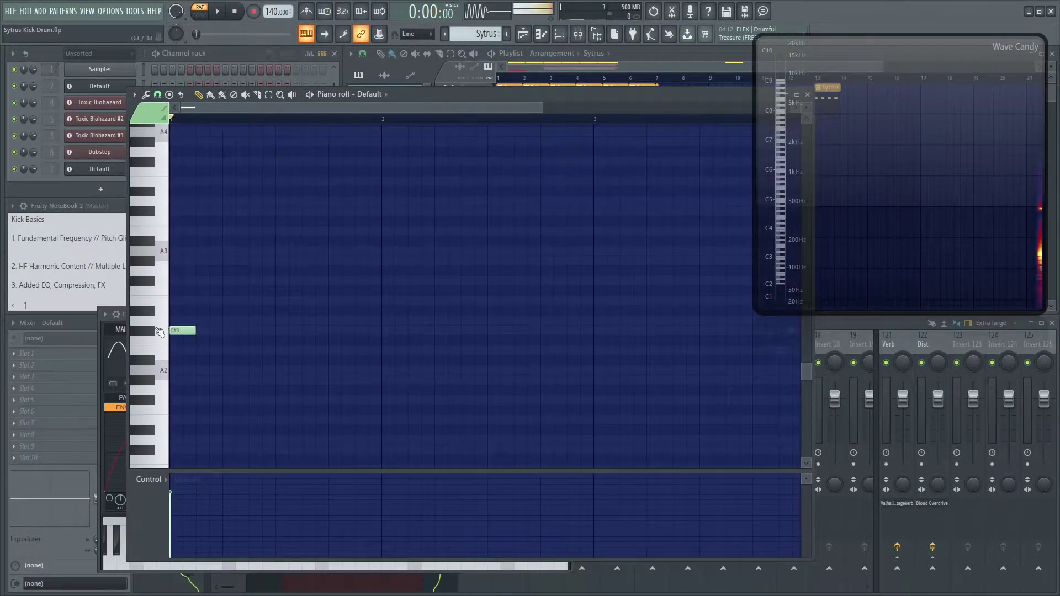
click(236, 332)
click(302, 331)
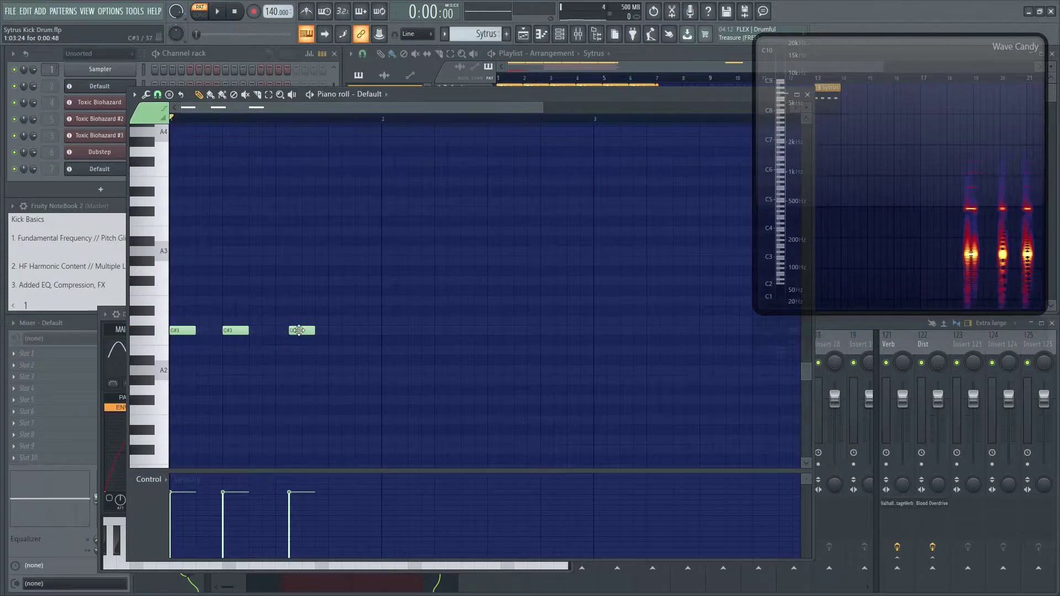
drag(302, 331, 289, 331)
click(334, 334)
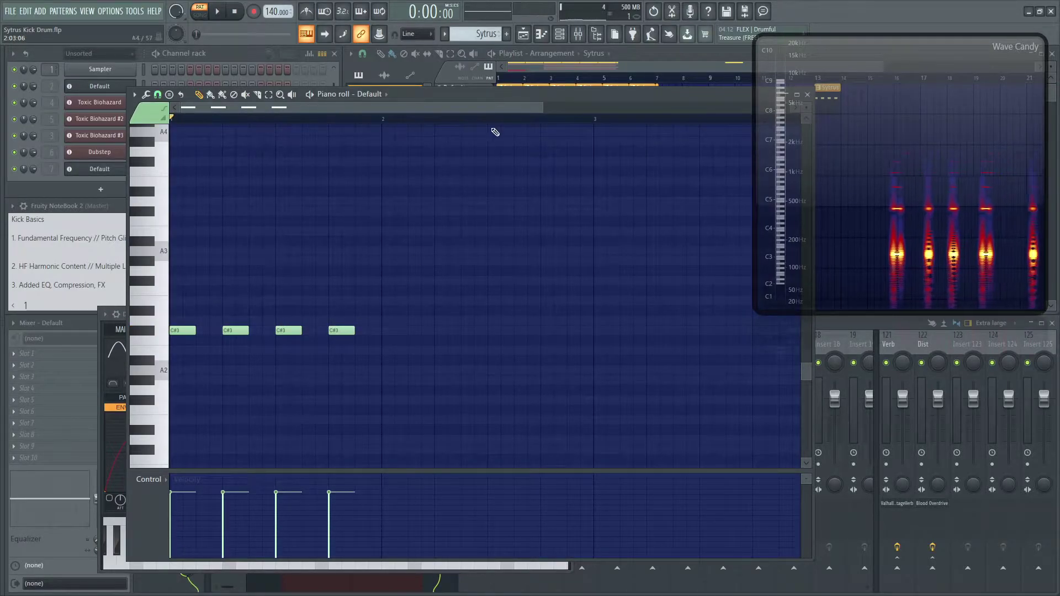
key(F7)
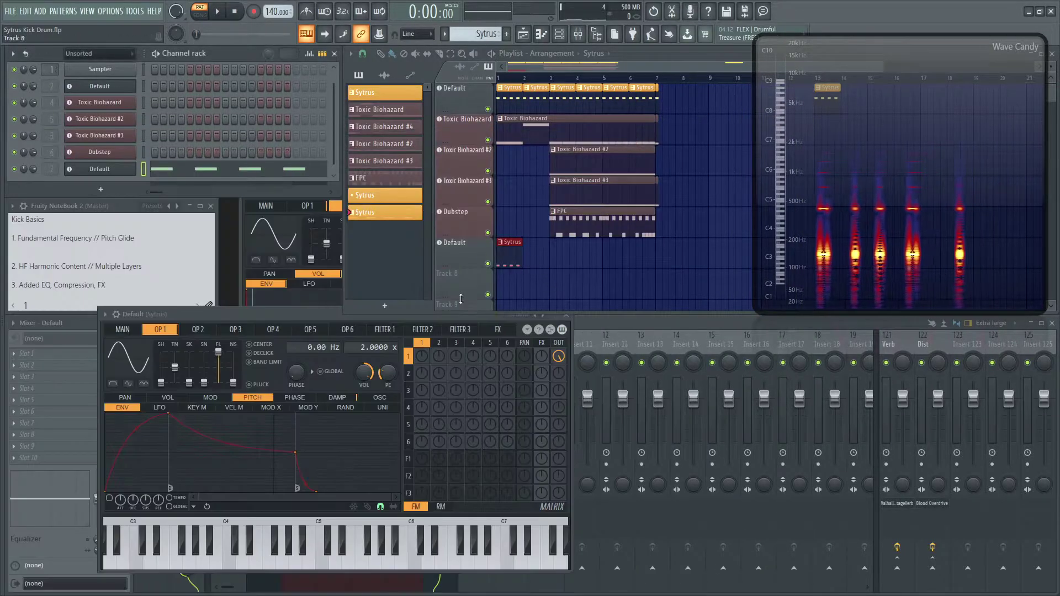
Move the Sytrus window toward the top centre and enlarge it from its bottom-right corner.
drag(306, 314, 431, 196)
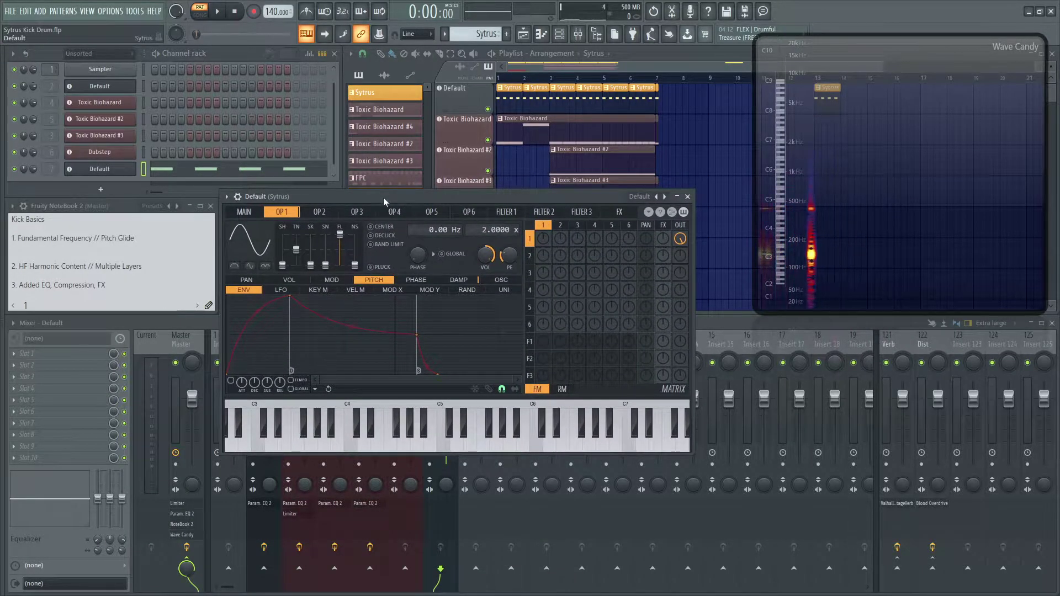
drag(458, 194, 444, 113)
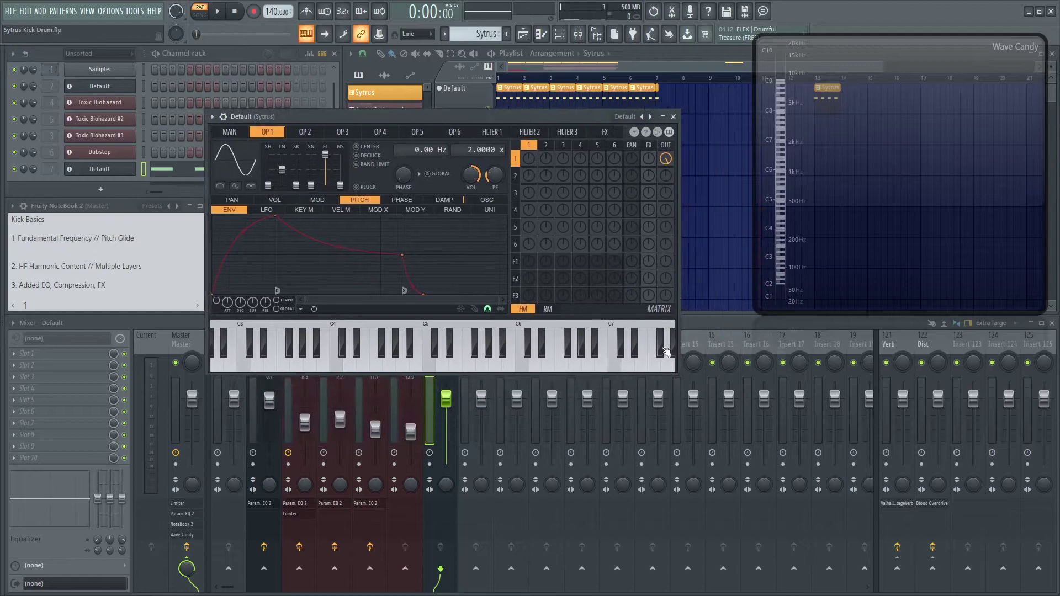
drag(671, 372, 766, 474)
drag(520, 117, 495, 99)
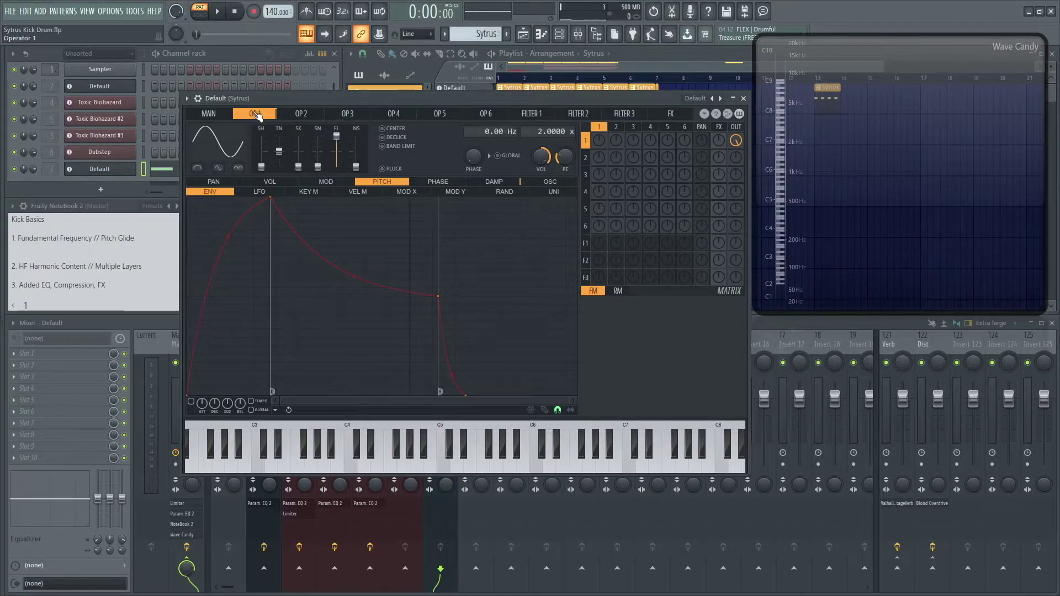
Check Sytrus's MAIN page quality settings, then return to the OP 1 page.
click(209, 113)
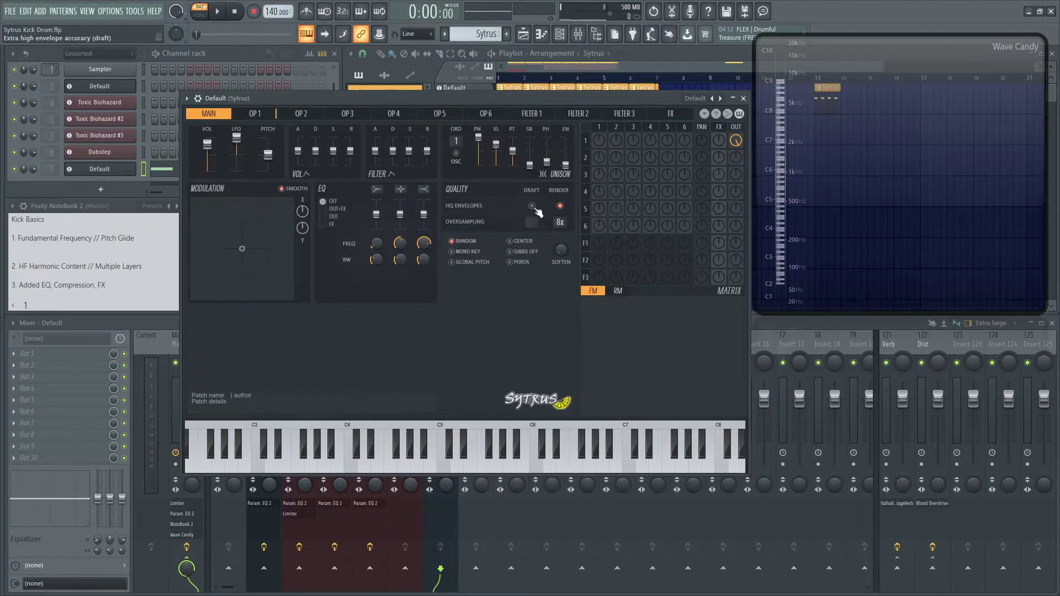
click(256, 114)
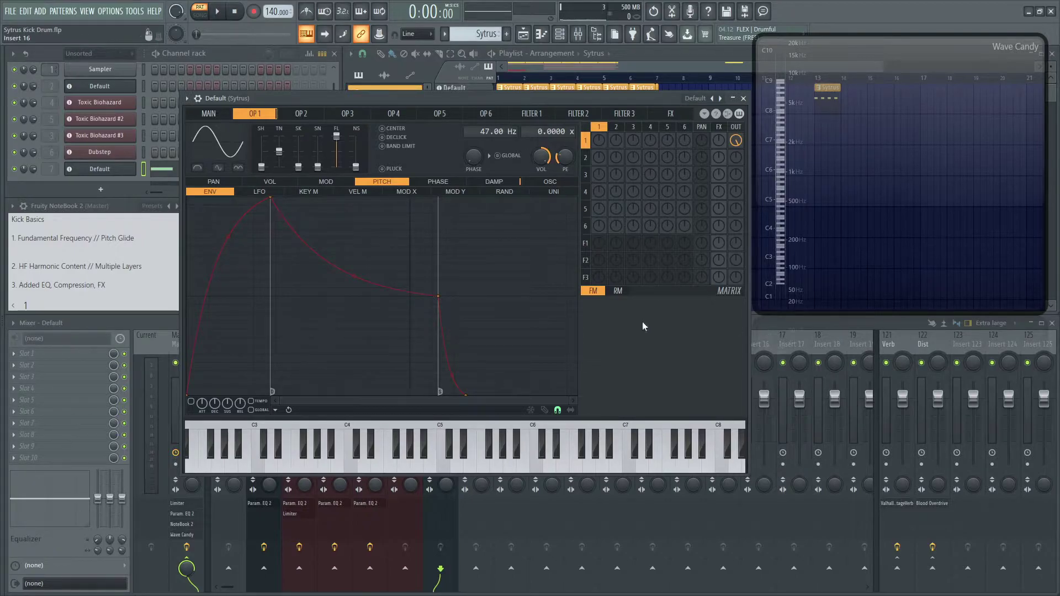
Audition the kick, drag operator 1's pitch envelope points left to remove the attack, and replay.
key(space)
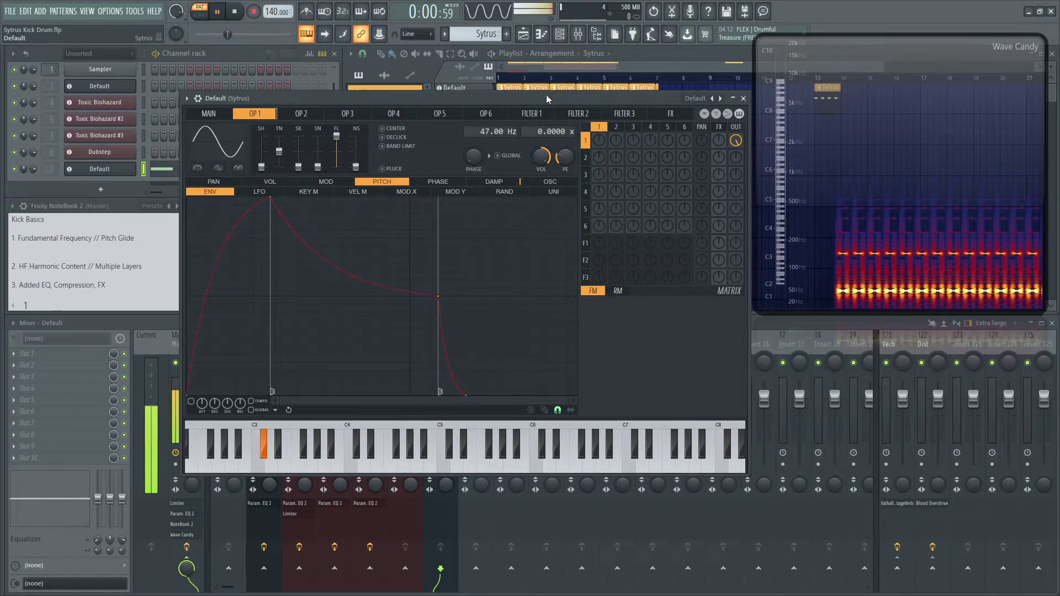
key(space)
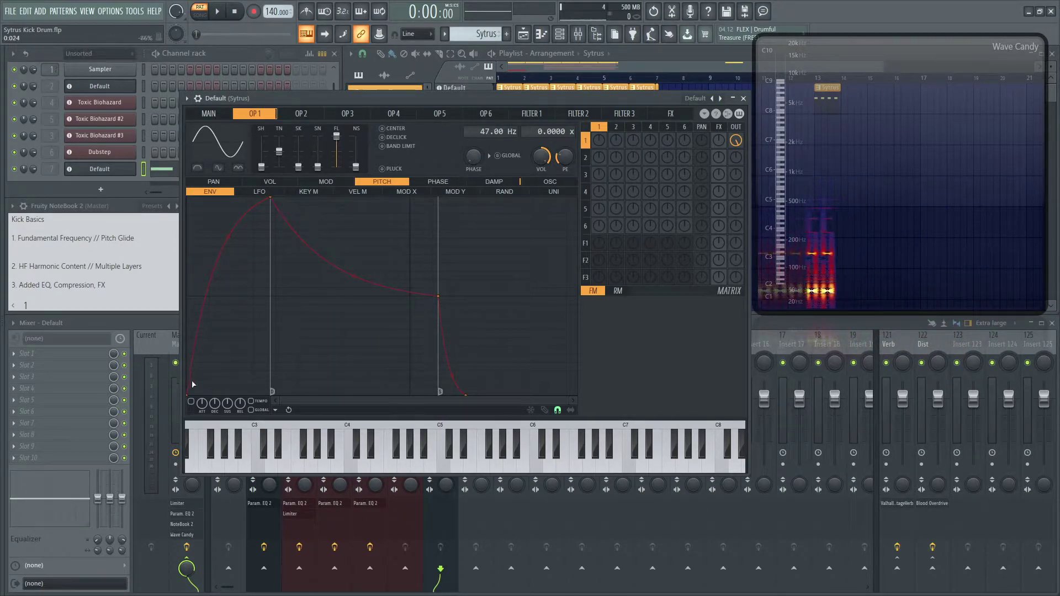
drag(271, 197, 129, 190)
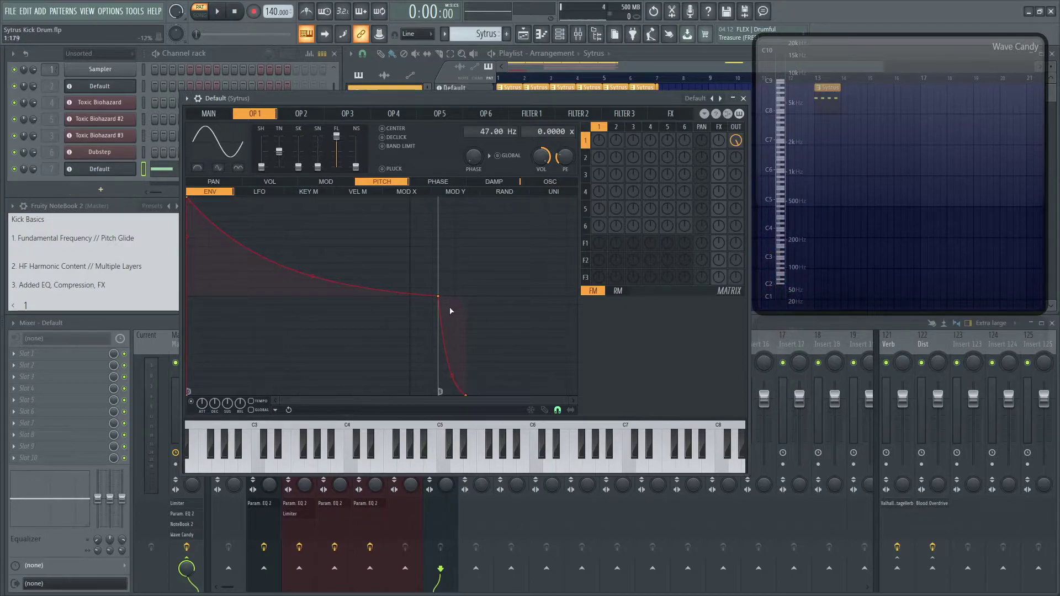
drag(438, 297, 233, 394)
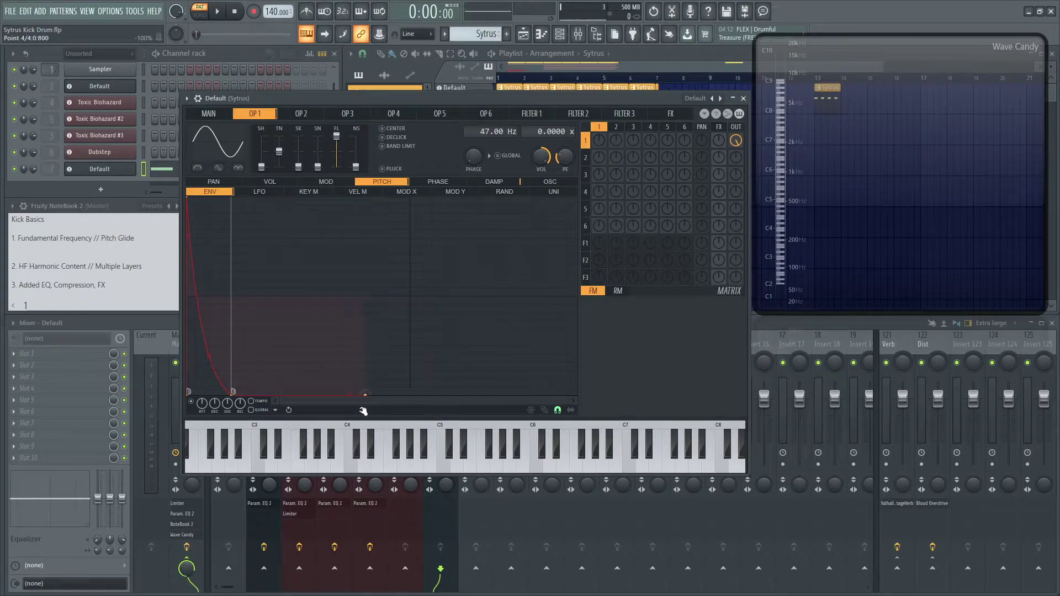
key(space)
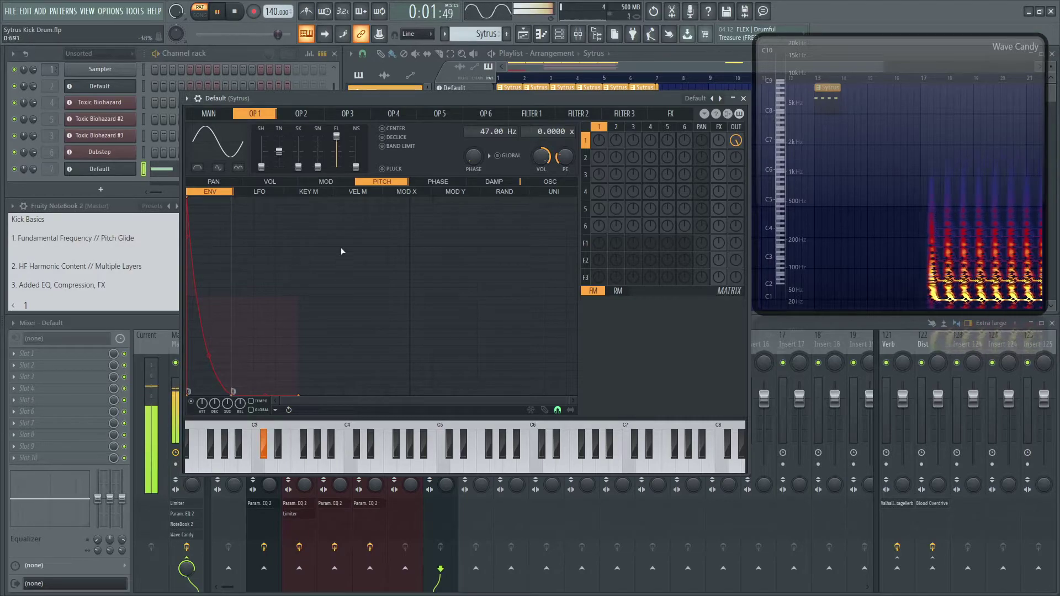
Set operator 1's VOL envelope peak at the start, with sustain and release pulled left for a fast decay.
click(273, 184)
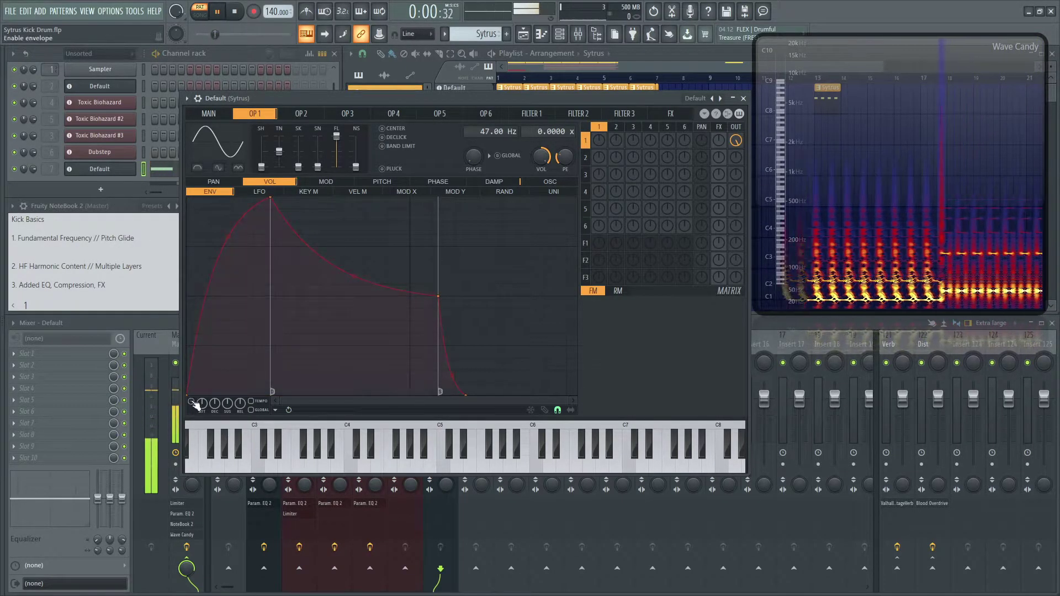
drag(271, 198, 188, 198)
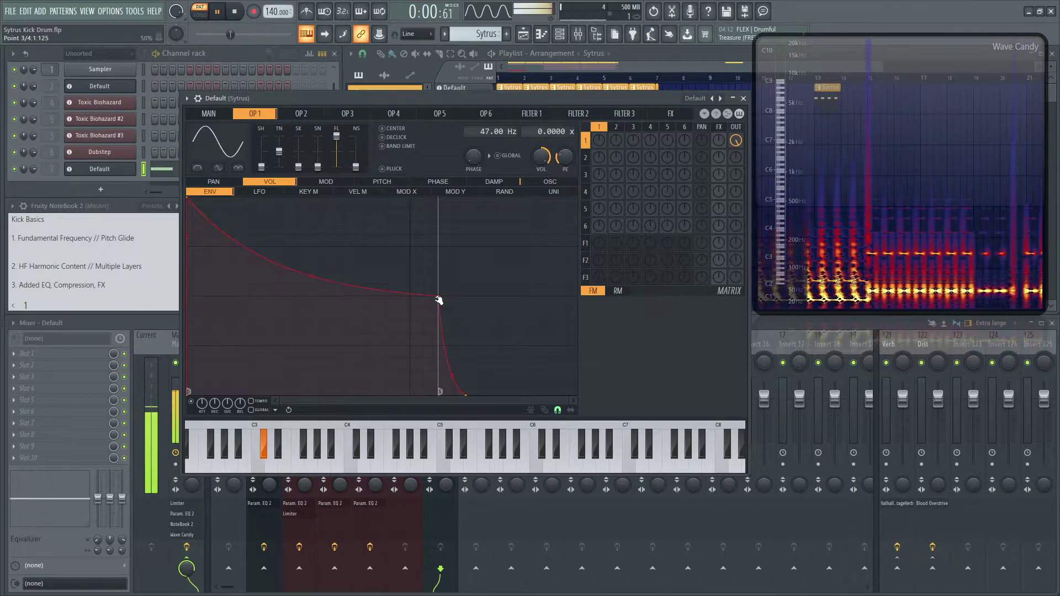
drag(437, 298, 246, 399)
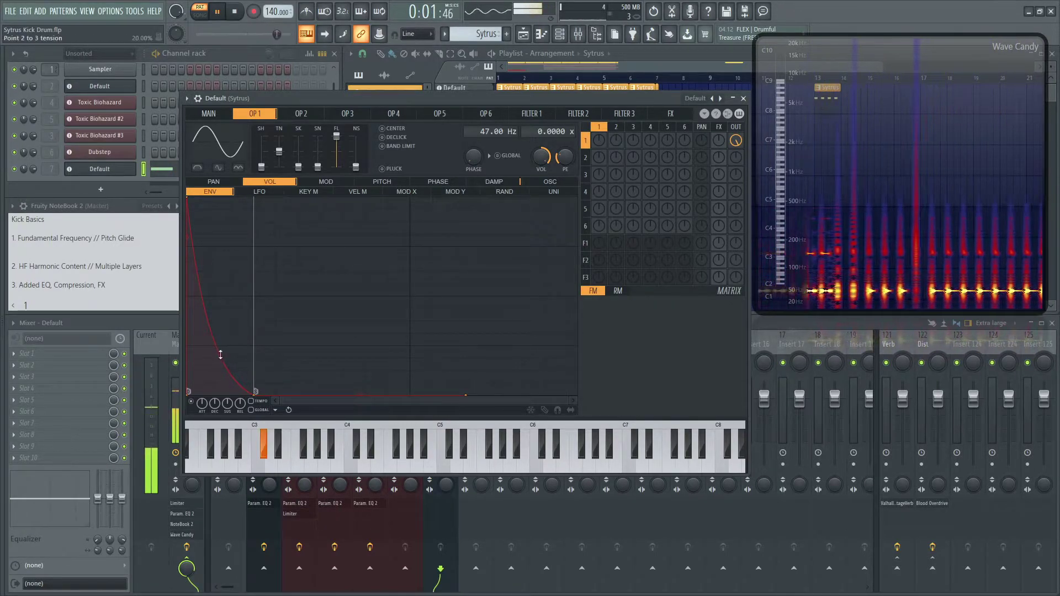
drag(220, 373, 253, 393)
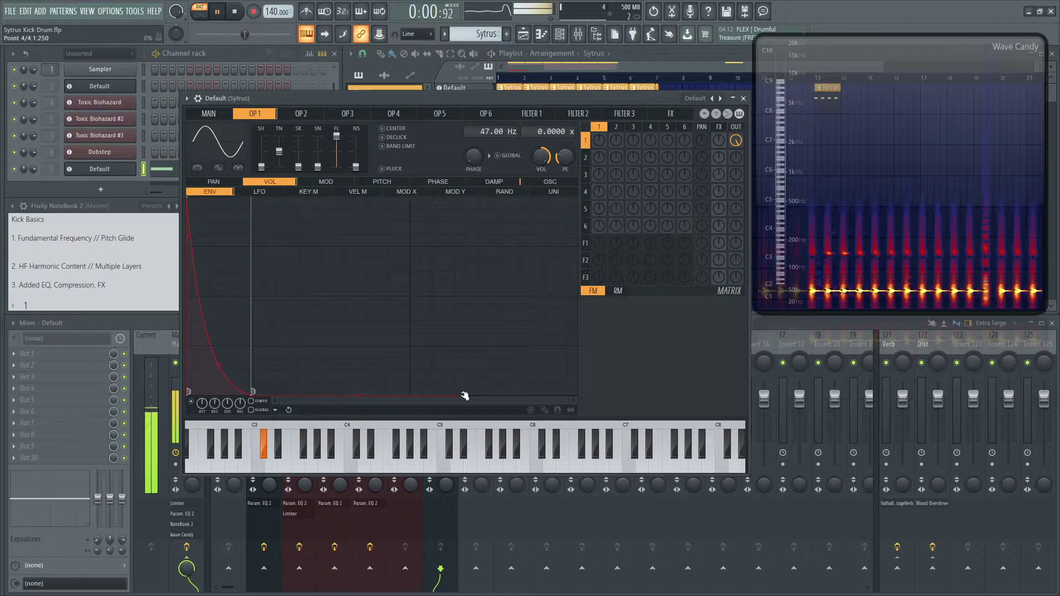
drag(464, 396, 323, 396)
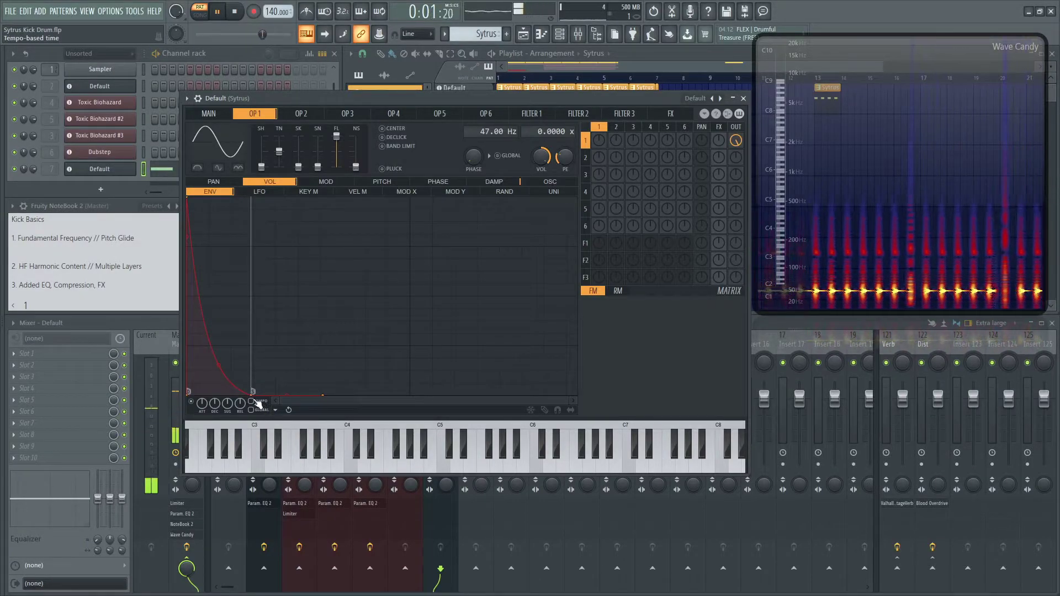
drag(252, 393, 215, 362)
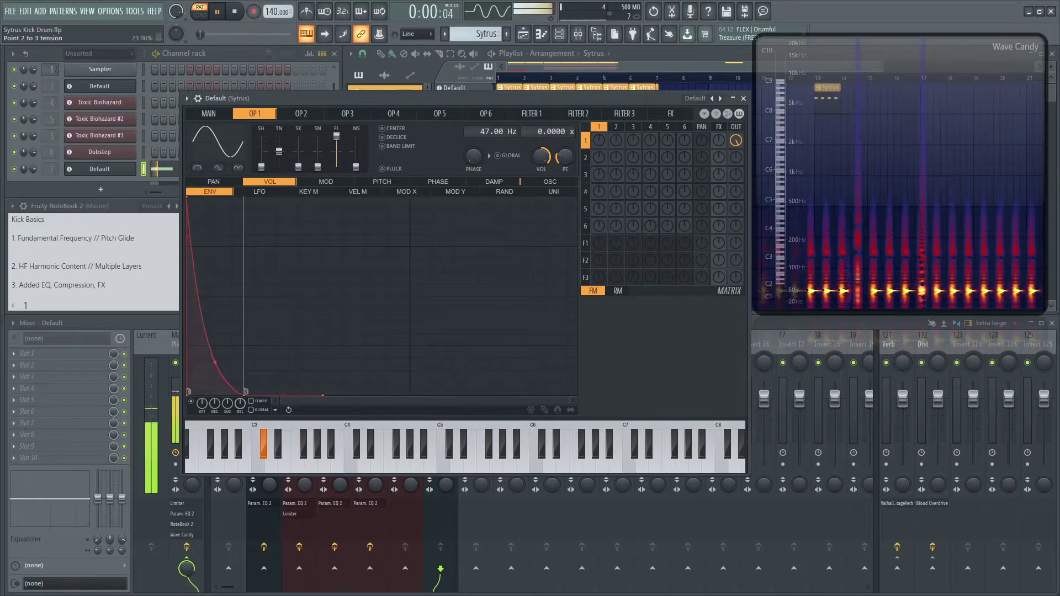
Raise operator 1's pitch envelope start point near the top.
click(388, 183)
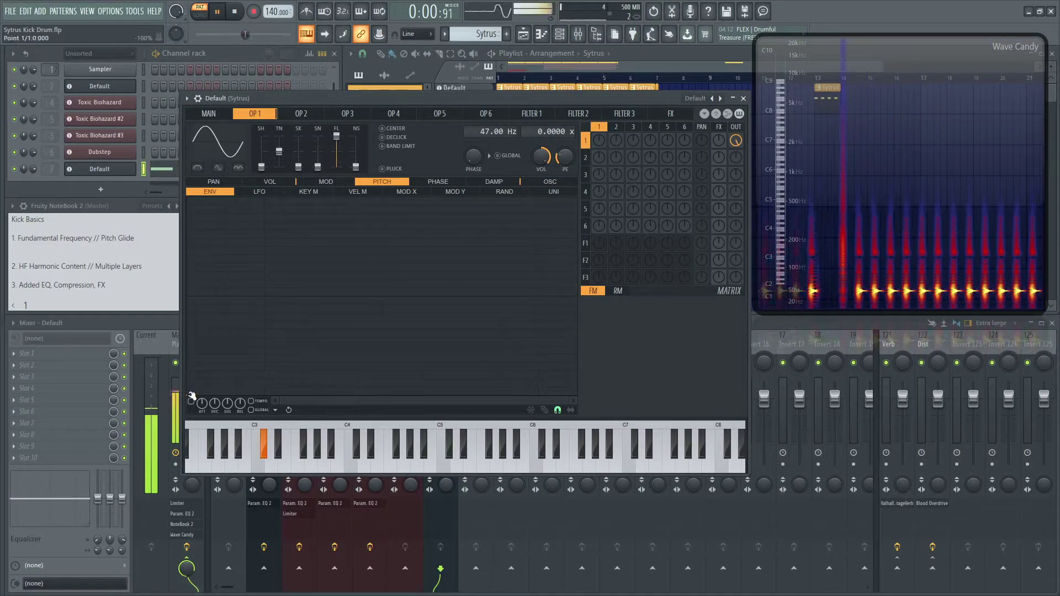
drag(191, 396, 190, 297)
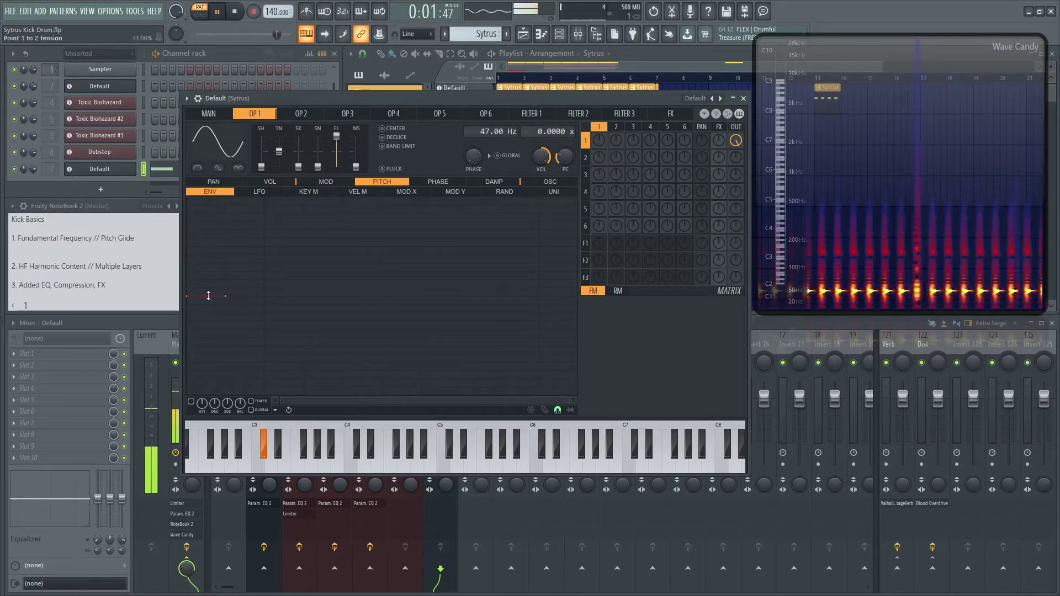
drag(187, 296, 182, 206)
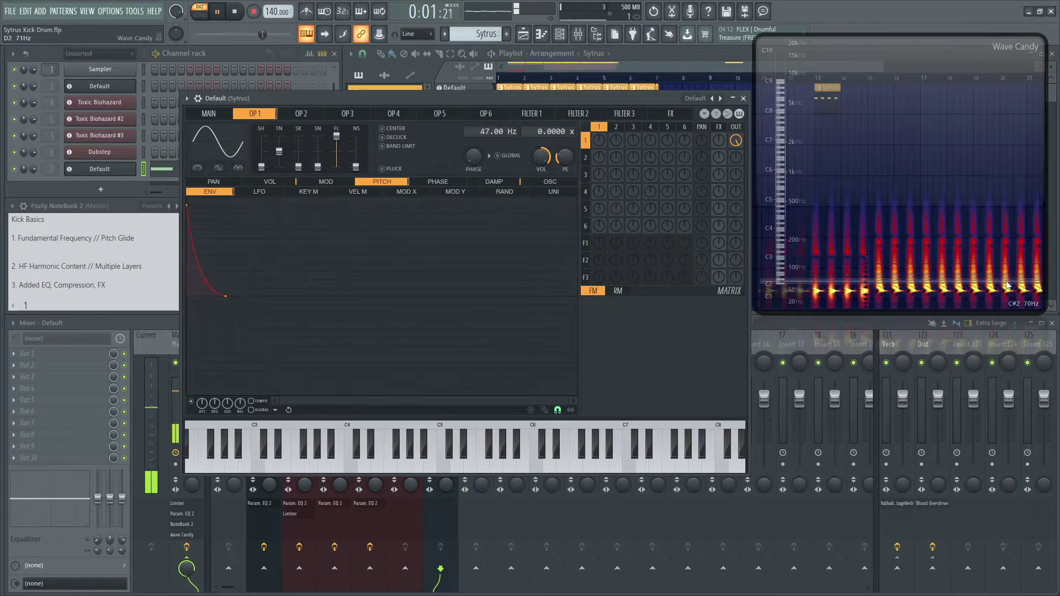
Toggle the pitch envelope off and on to compare, then bend its drop curve's tension.
click(192, 402)
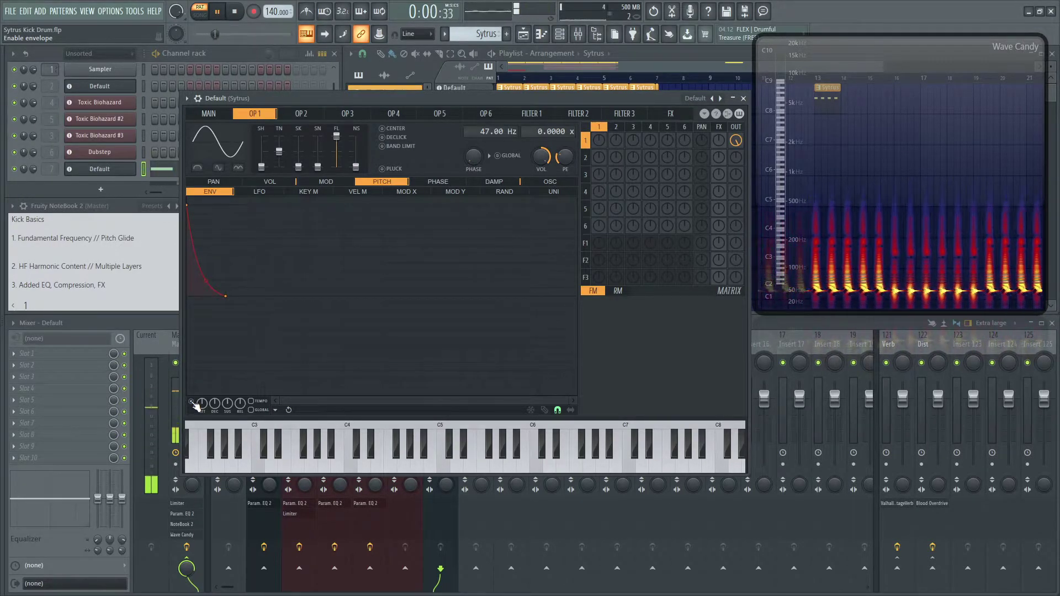
click(192, 402)
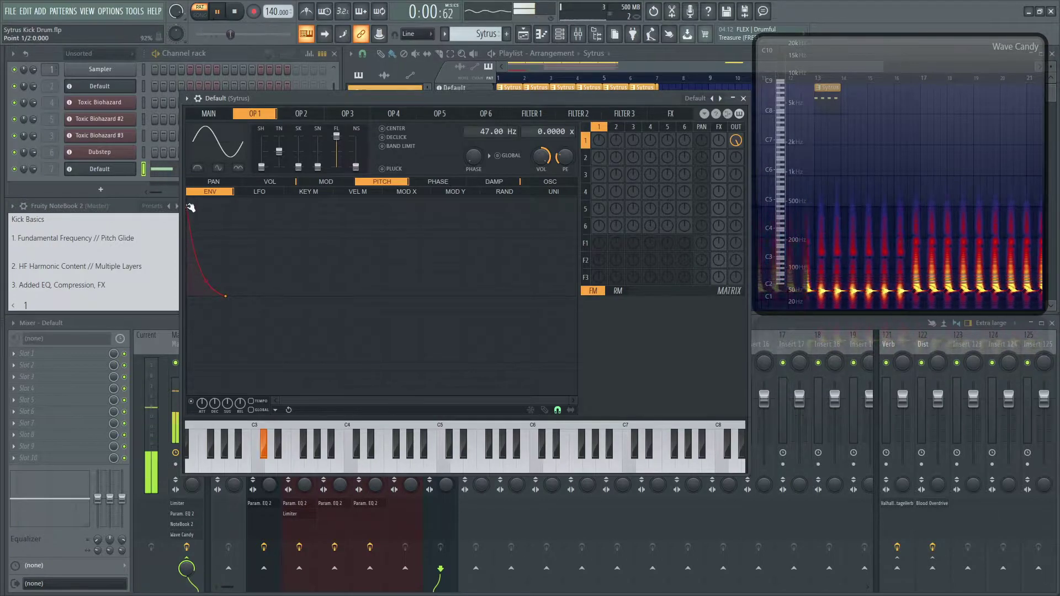
drag(206, 282, 205, 248)
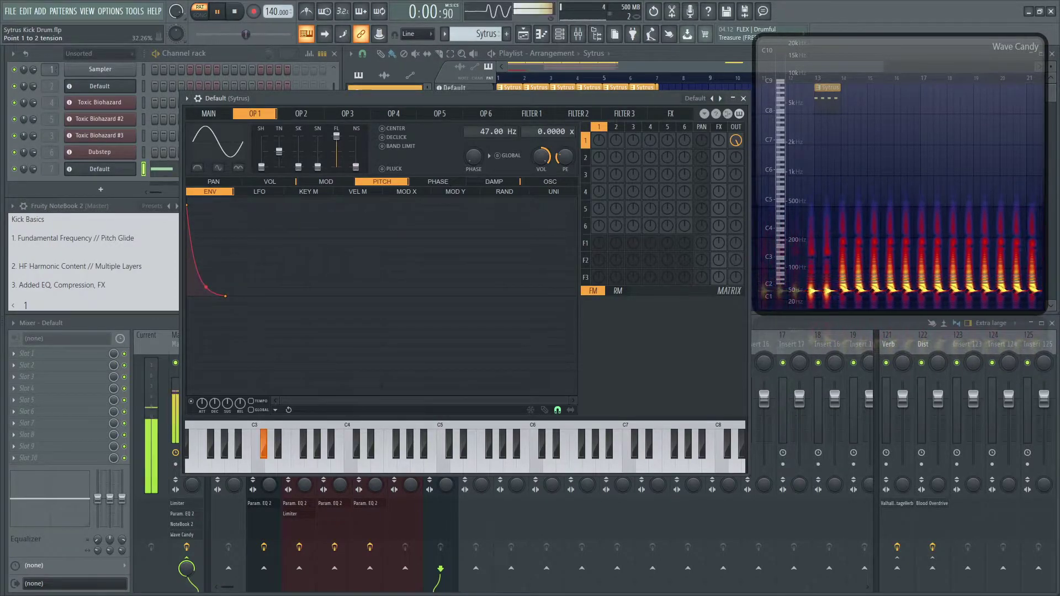
mouse_move(206, 286)
mouse_down()
mouse_move(206, 213)
mouse_move(206, 269)
mouse_up()
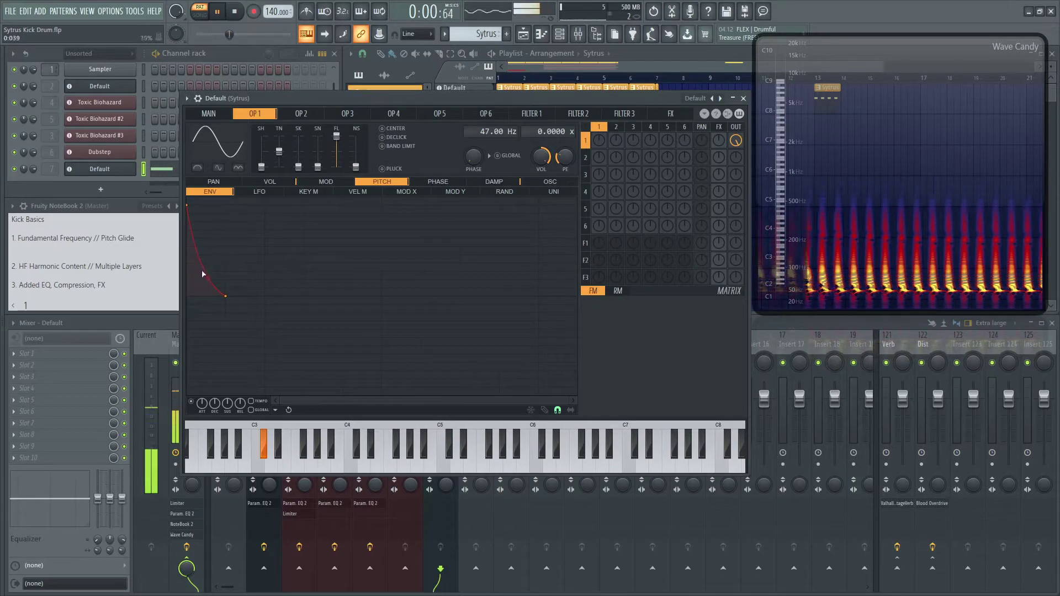
drag(202, 273, 202, 278)
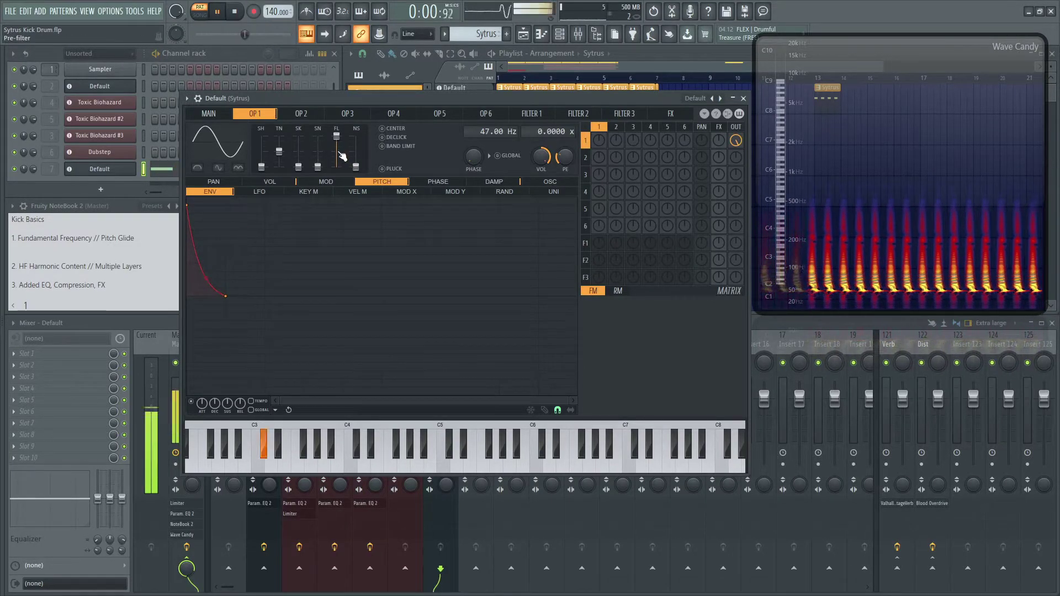
Mix 39% noise into operator 2 with the NS slider and audition it.
click(301, 113)
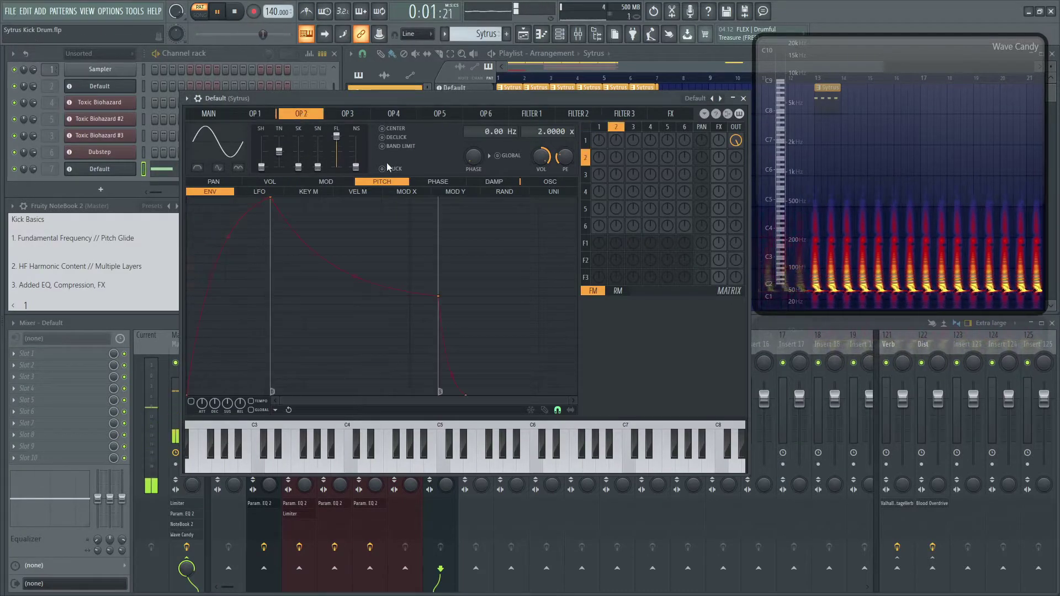
key(space)
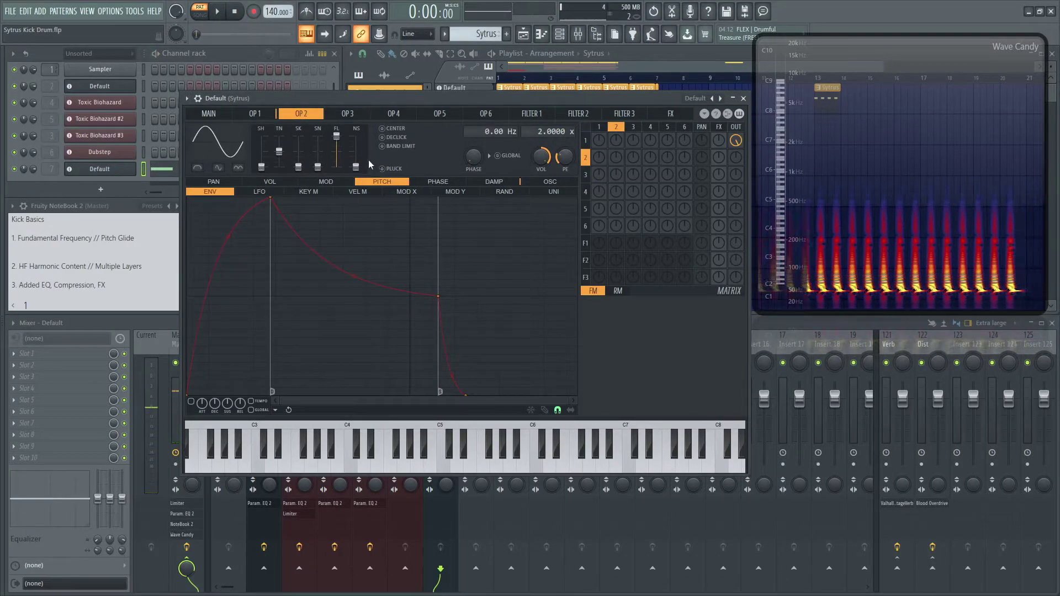
drag(356, 166, 356, 155)
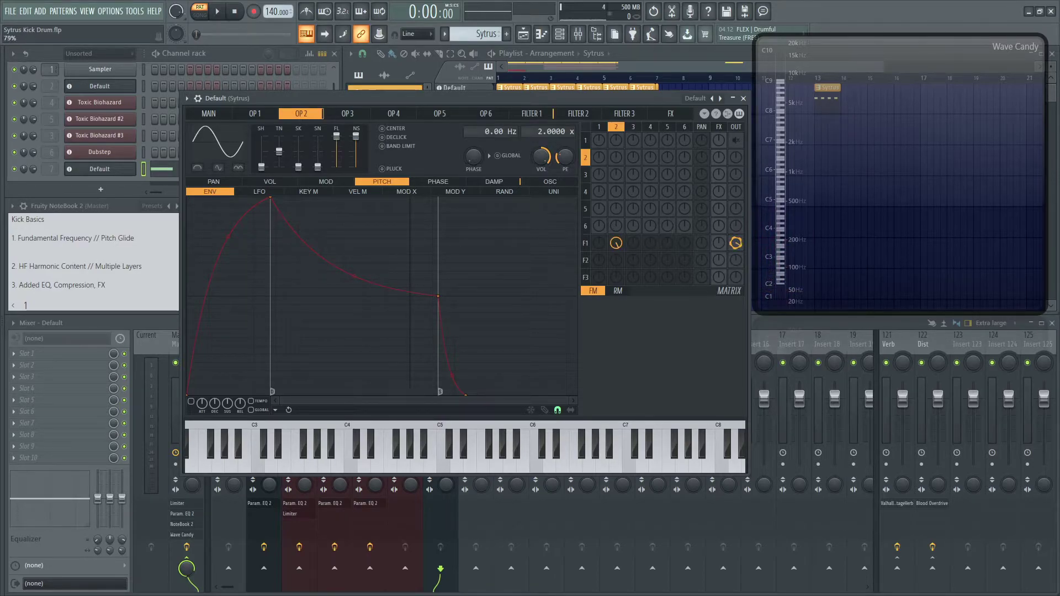
key(space)
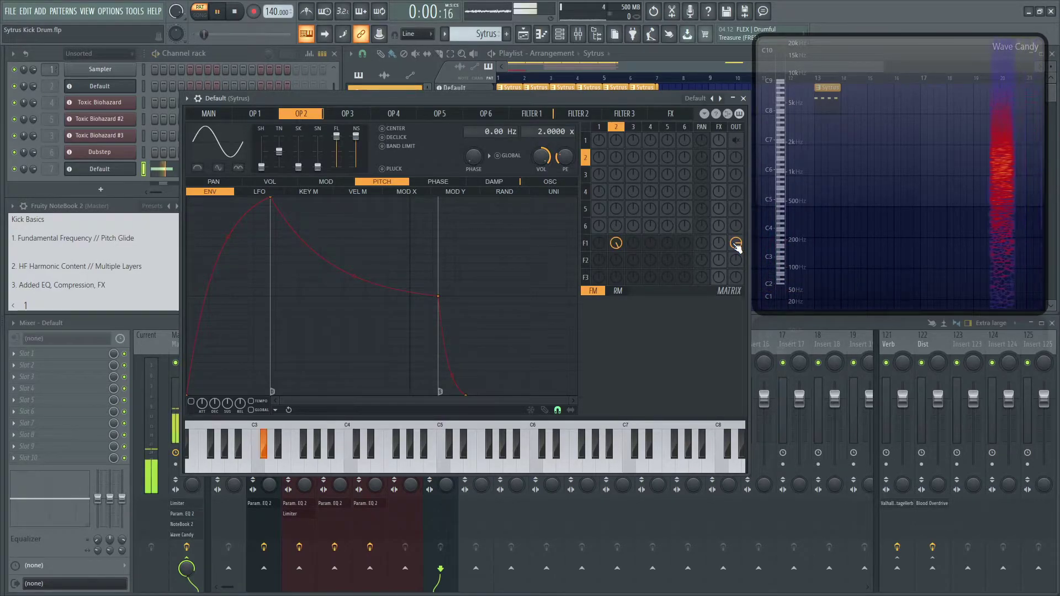
key(space)
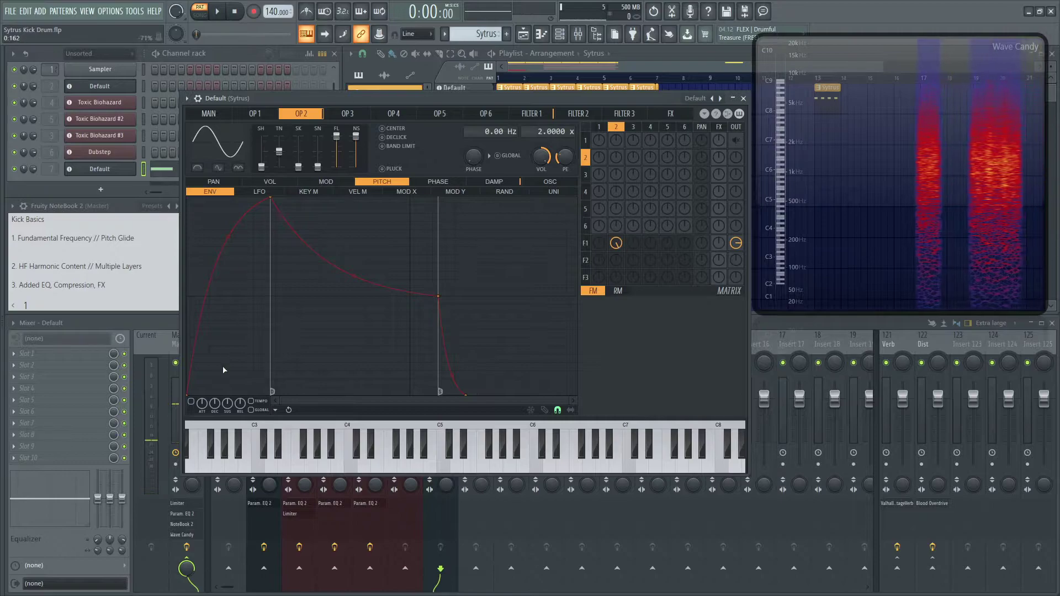
Enable operator 2's VOL envelope and drag its decay far left for a short burst.
click(280, 183)
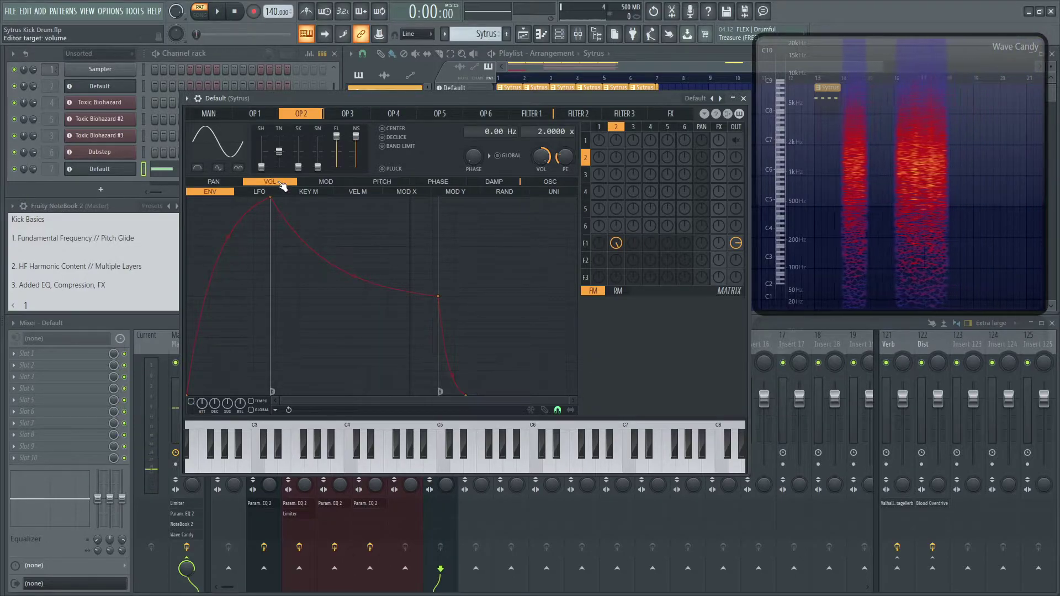
drag(271, 198, 275, 198)
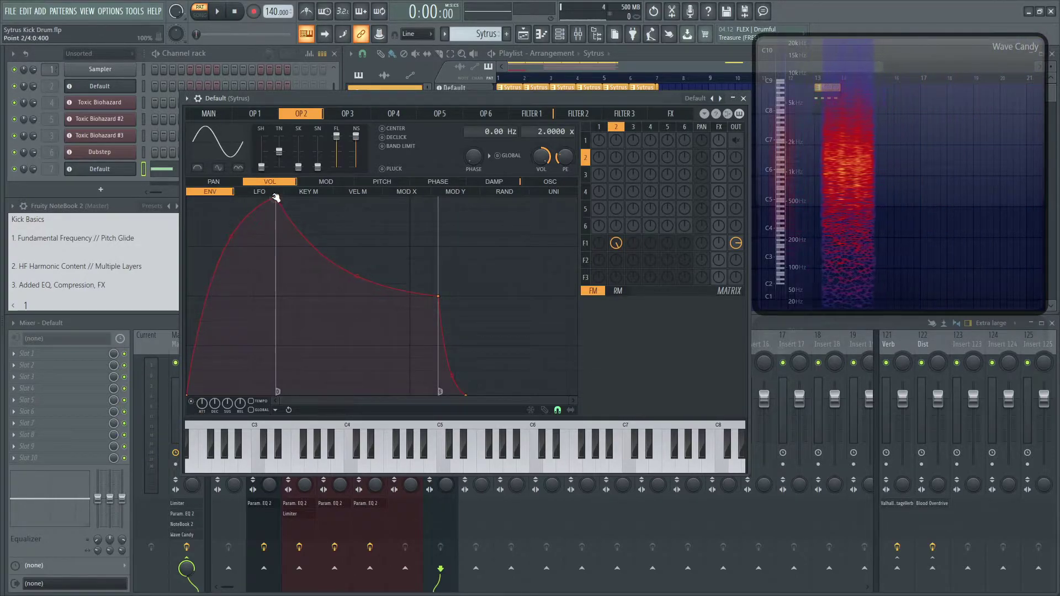
drag(437, 297, 205, 425)
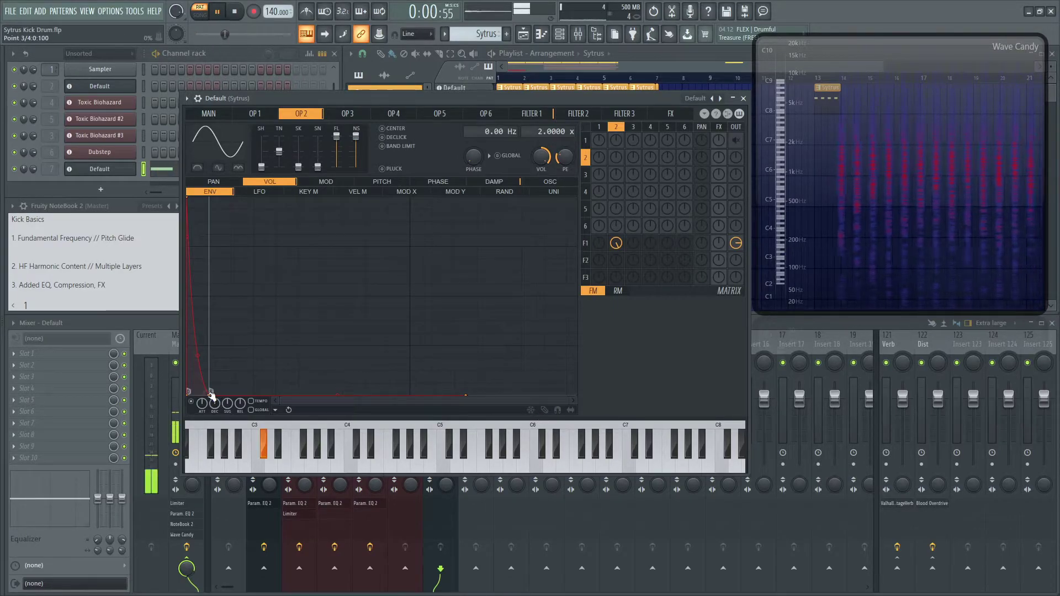
drag(210, 396, 199, 399)
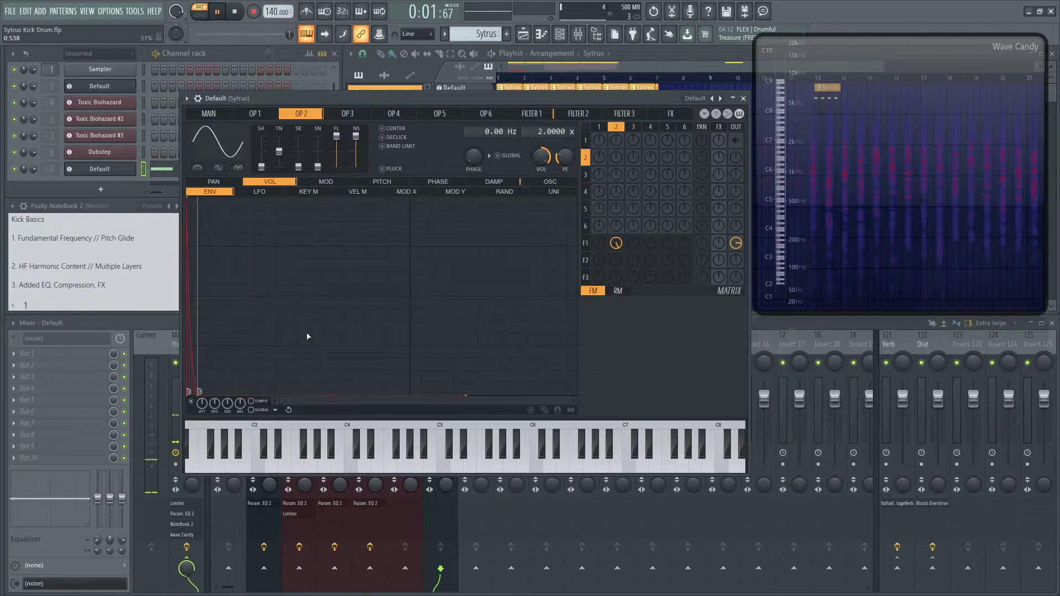
Lower Sytrus filter 1's cutoff to 75% and route it to the output at 59%.
click(542, 114)
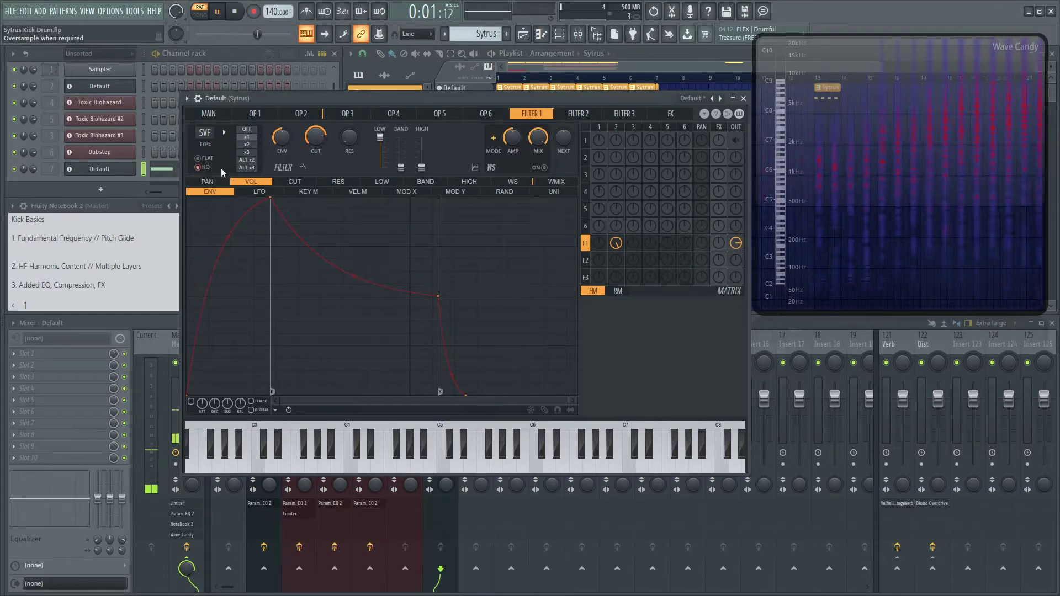
drag(313, 136, 314, 147)
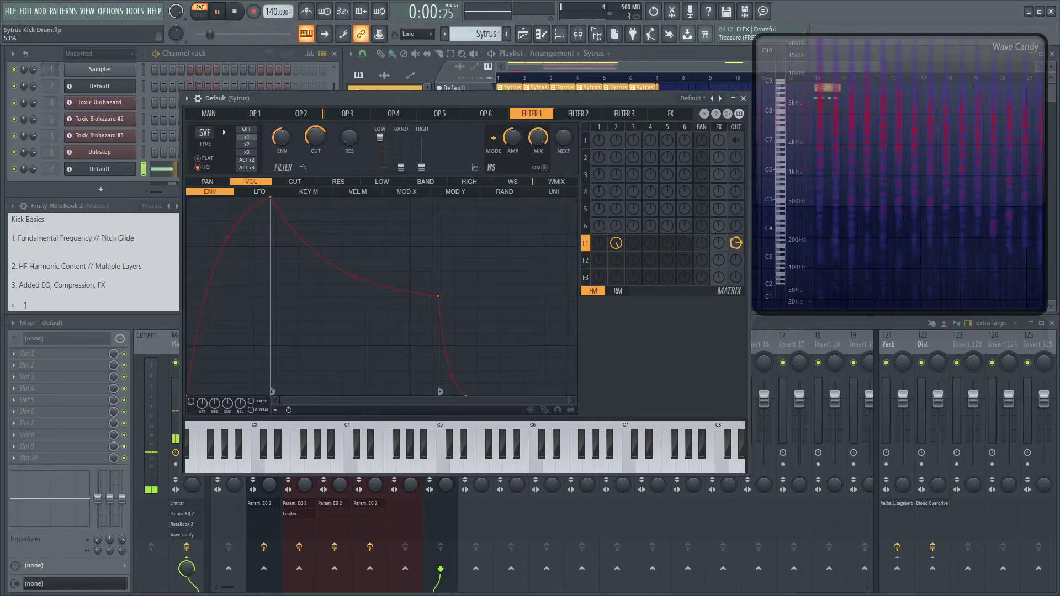
click(736, 140)
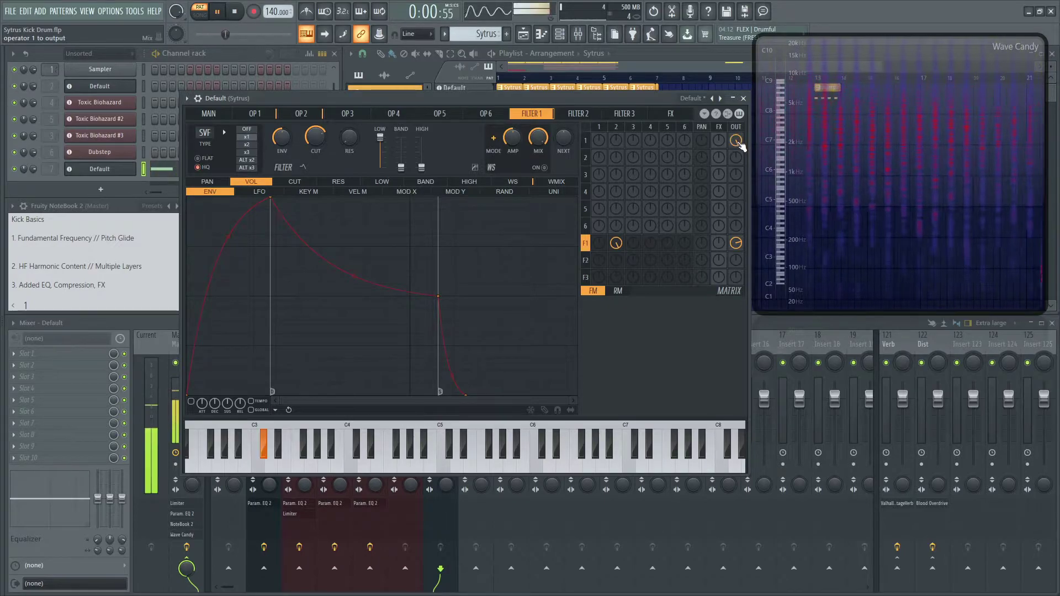
drag(737, 251, 737, 248)
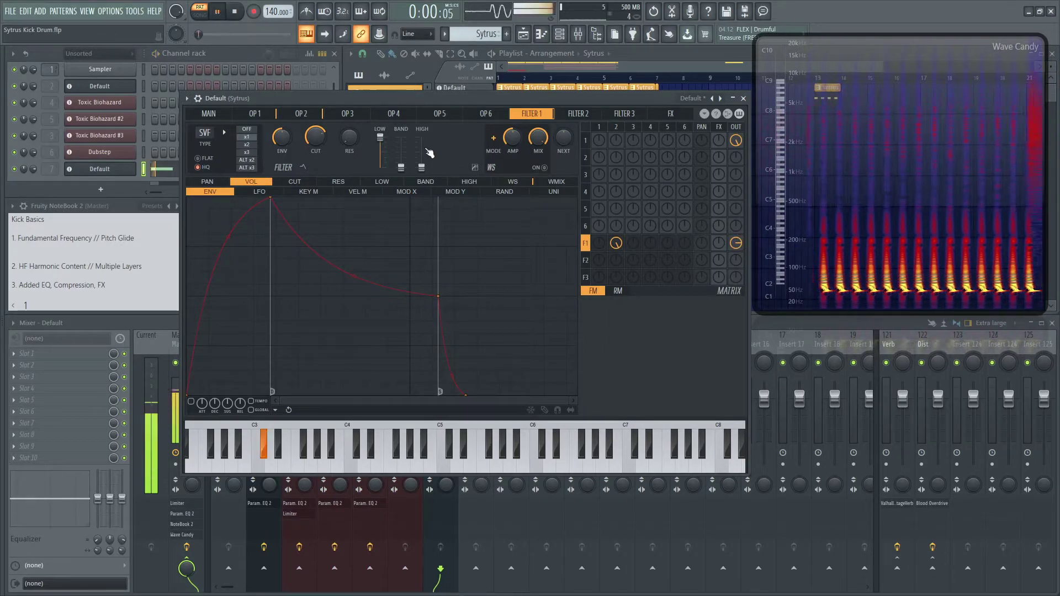
Audition the kick while reviewing operators 1 and 2, ending on operator 3's page.
key(space)
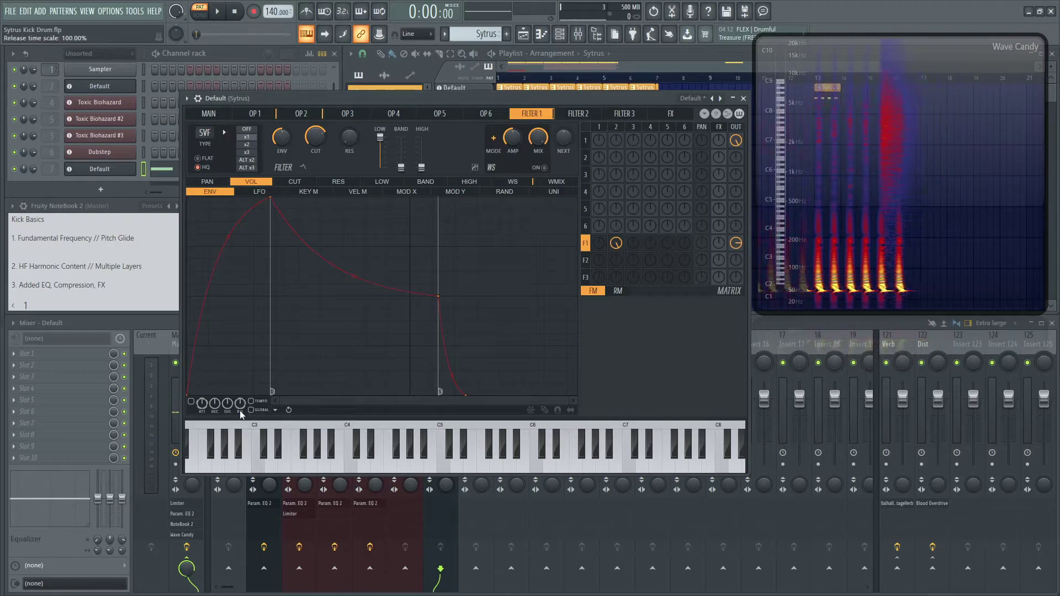
click(301, 113)
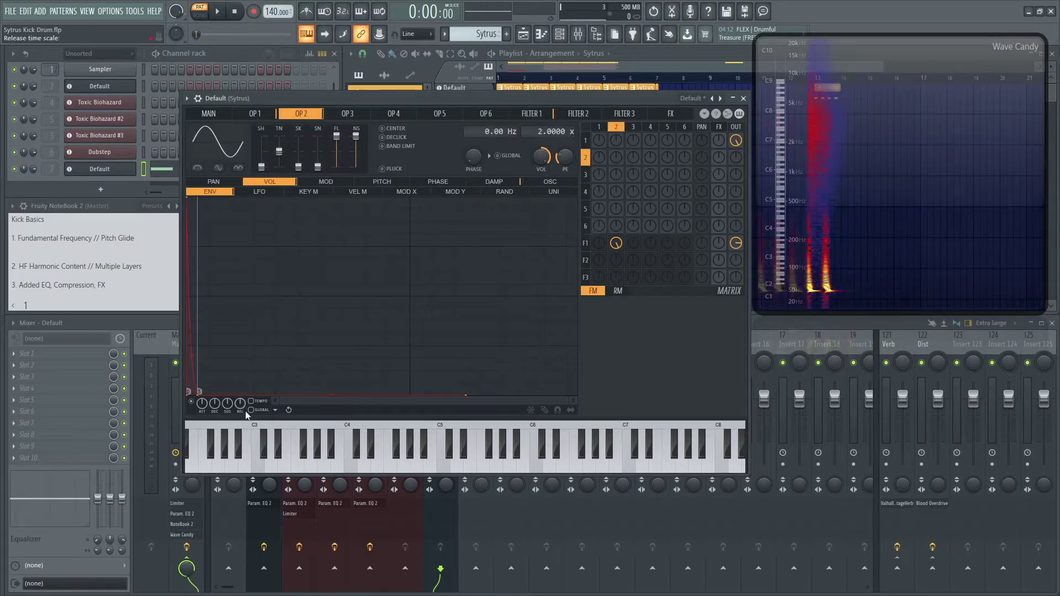
click(266, 113)
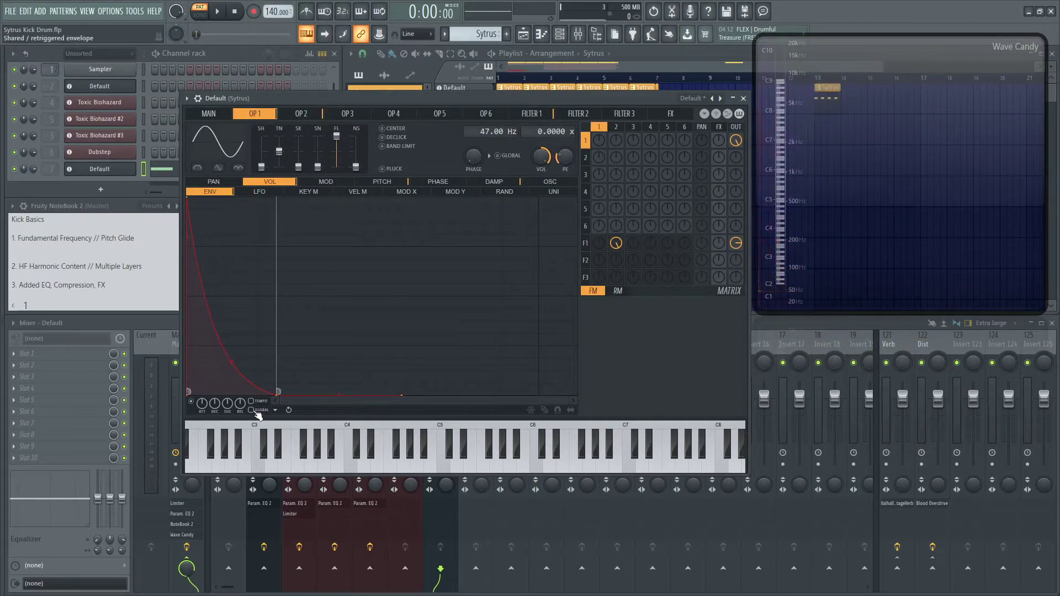
key(space)
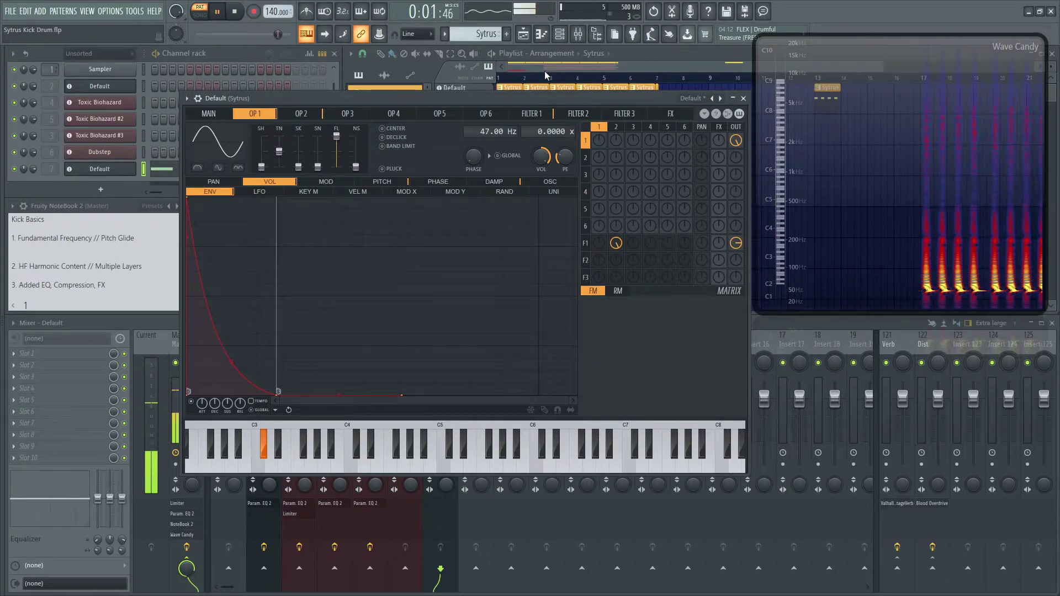
click(301, 113)
click(348, 114)
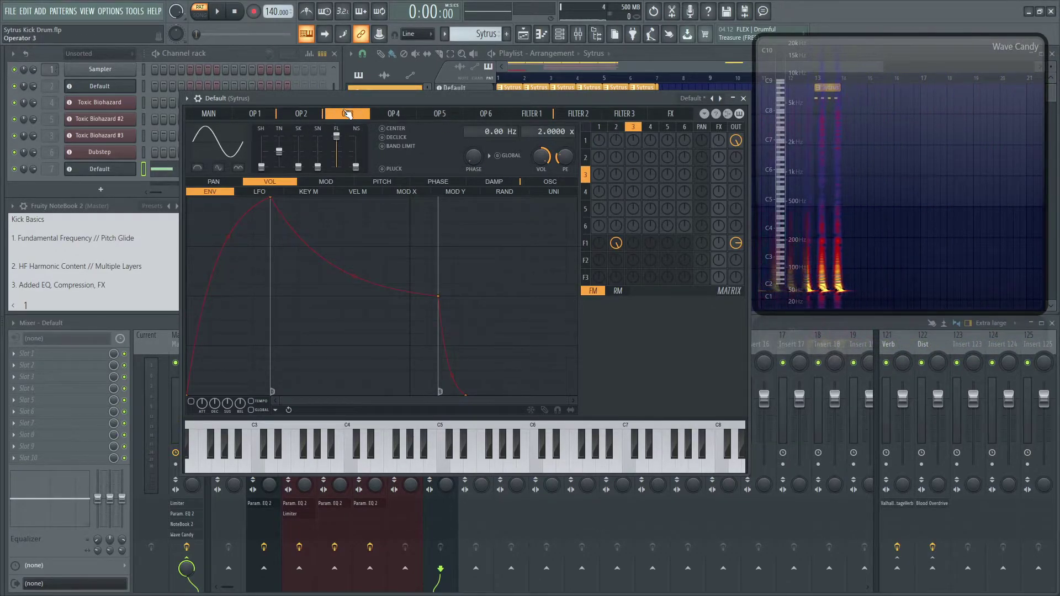
Send operator 3 into filter 2 and make it near-full noise with instant attack and a very short decay.
drag(633, 260, 634, 263)
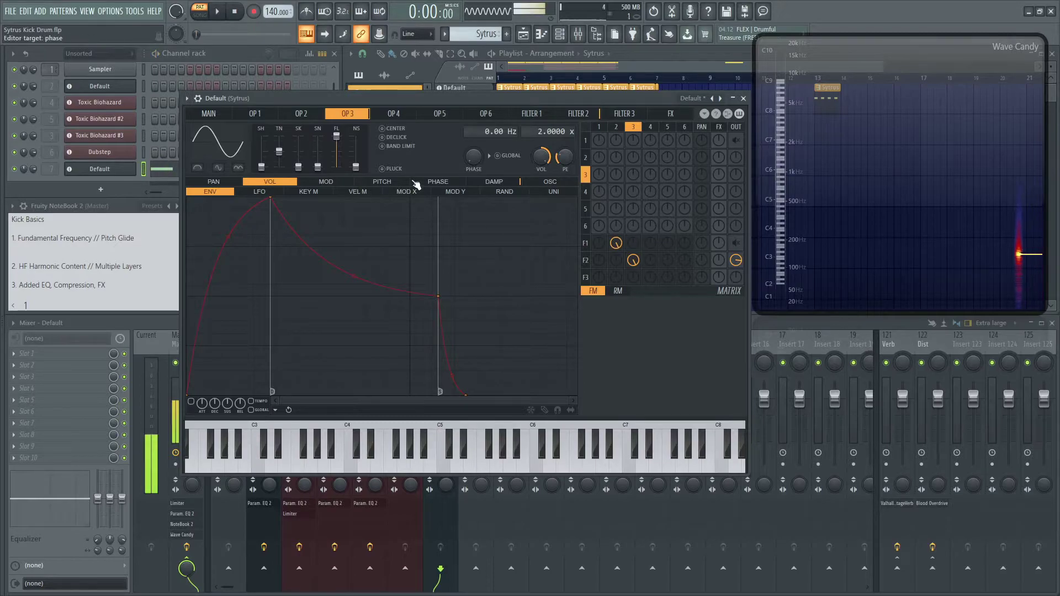
drag(356, 167, 356, 136)
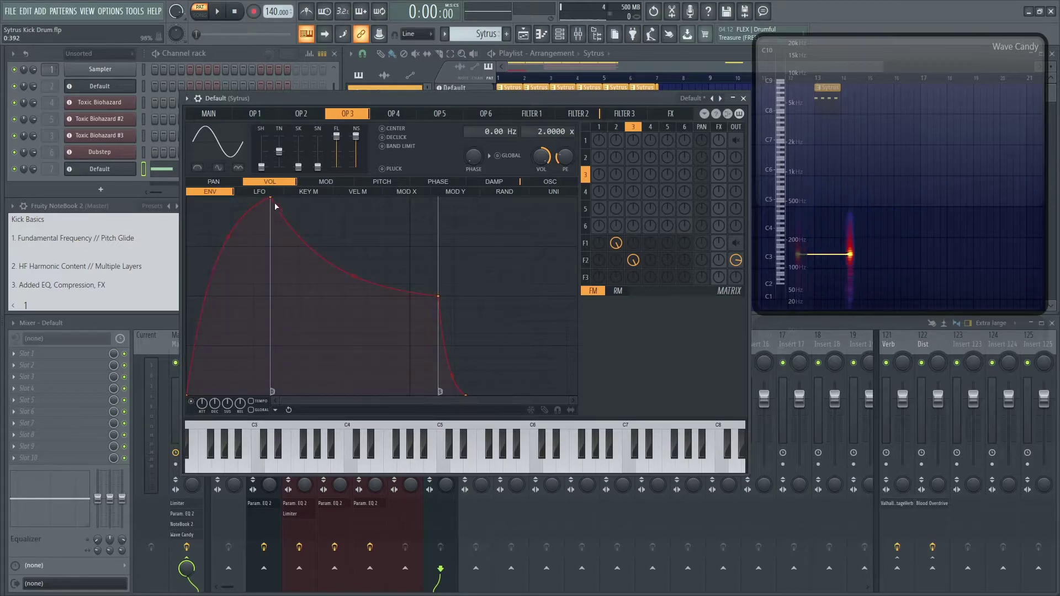
drag(271, 199, 127, 198)
drag(438, 296, 209, 393)
key(space)
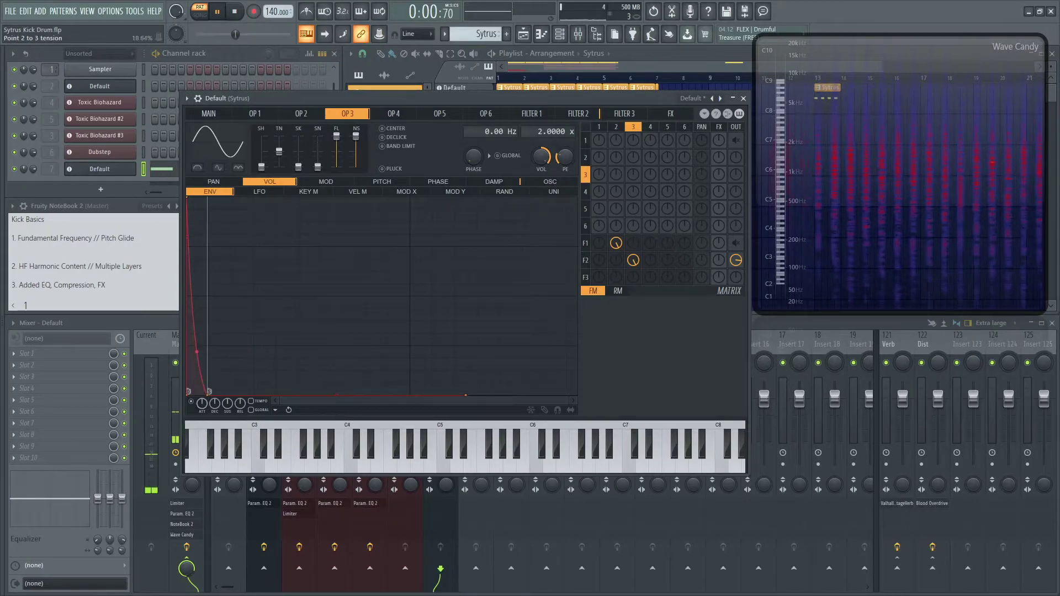
drag(208, 392, 205, 394)
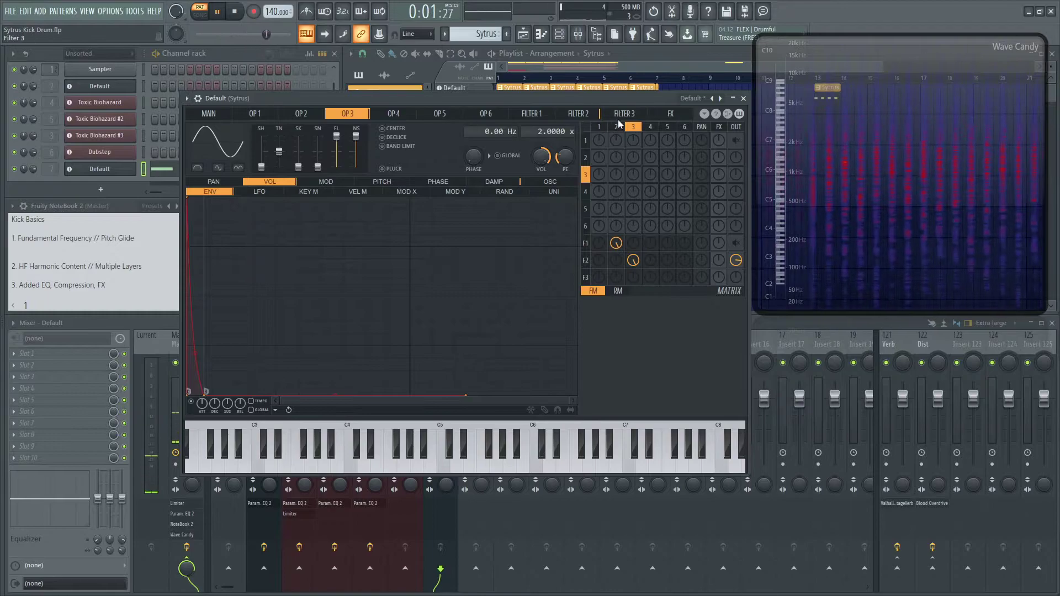
Compare filter 2's settings with operator 3, then pull operator 3's decay point further left.
click(578, 117)
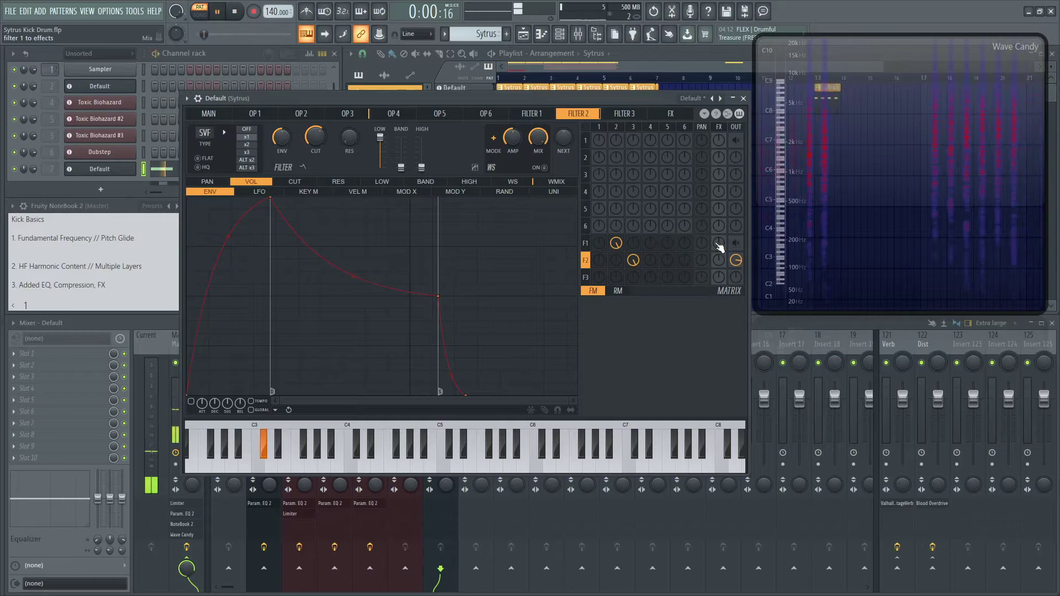
click(358, 114)
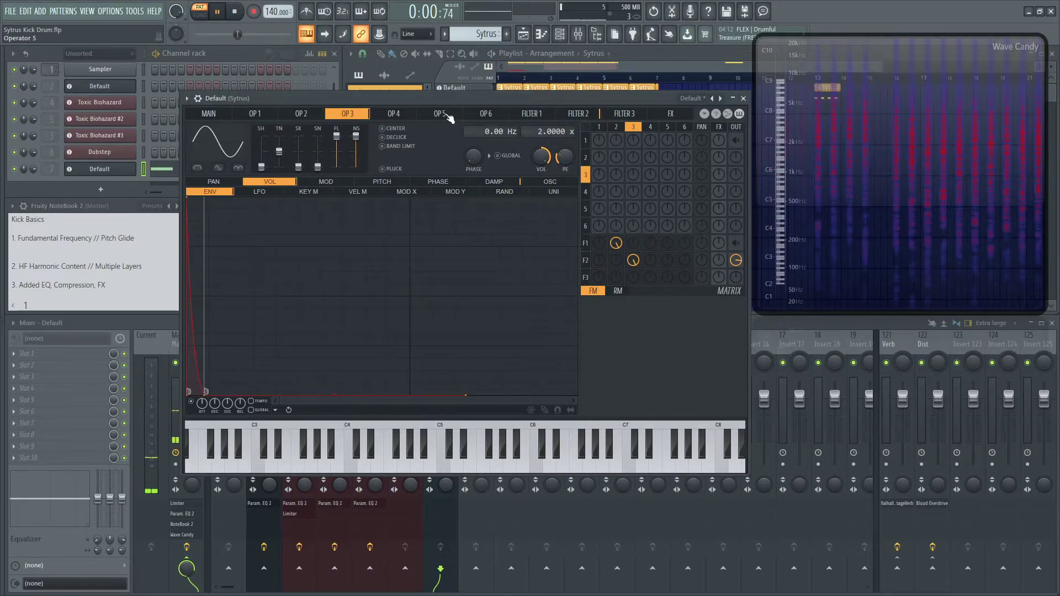
click(577, 113)
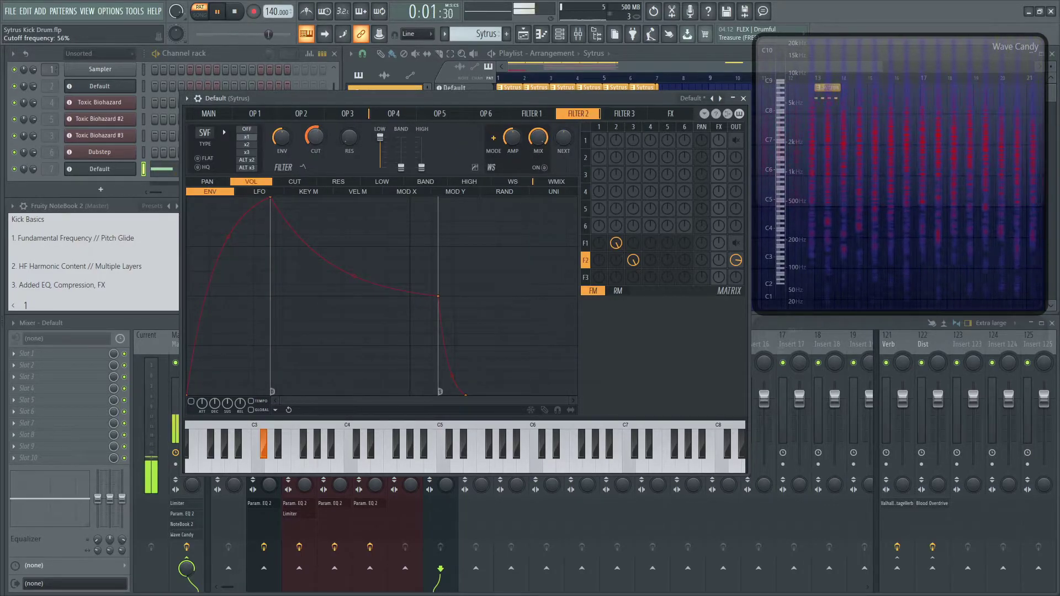
click(347, 113)
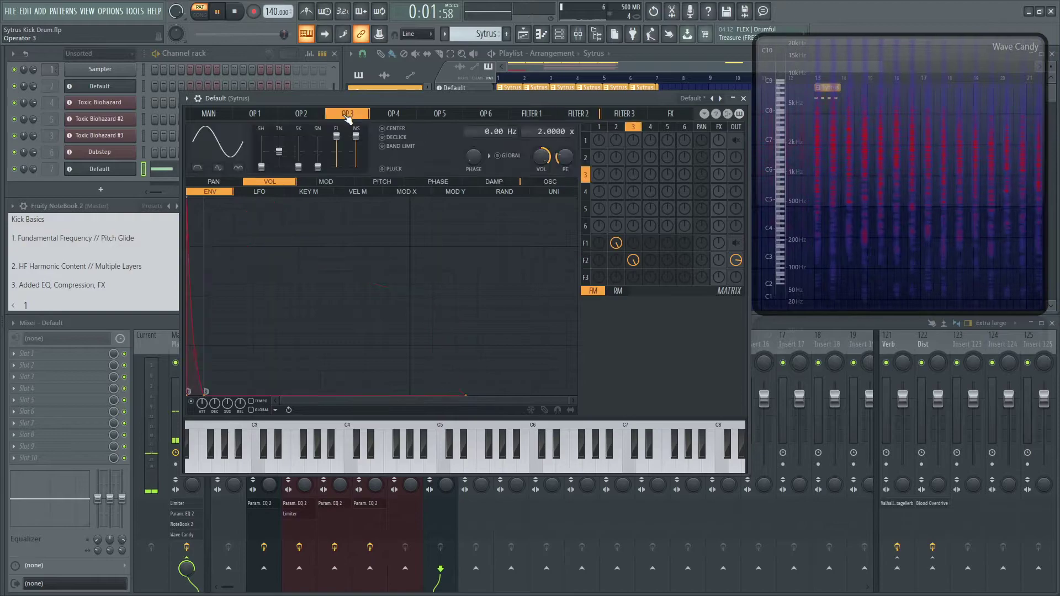
drag(206, 394, 201, 396)
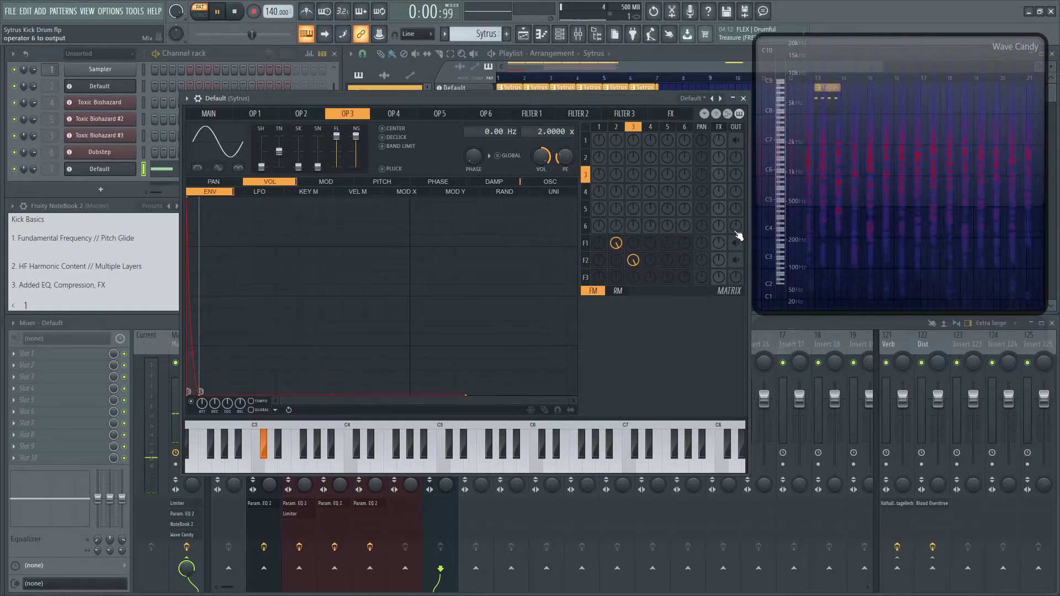
Raise filter 1's output, set filter 2's output to 57%, stop playback and return to operator 1.
drag(738, 260, 738, 246)
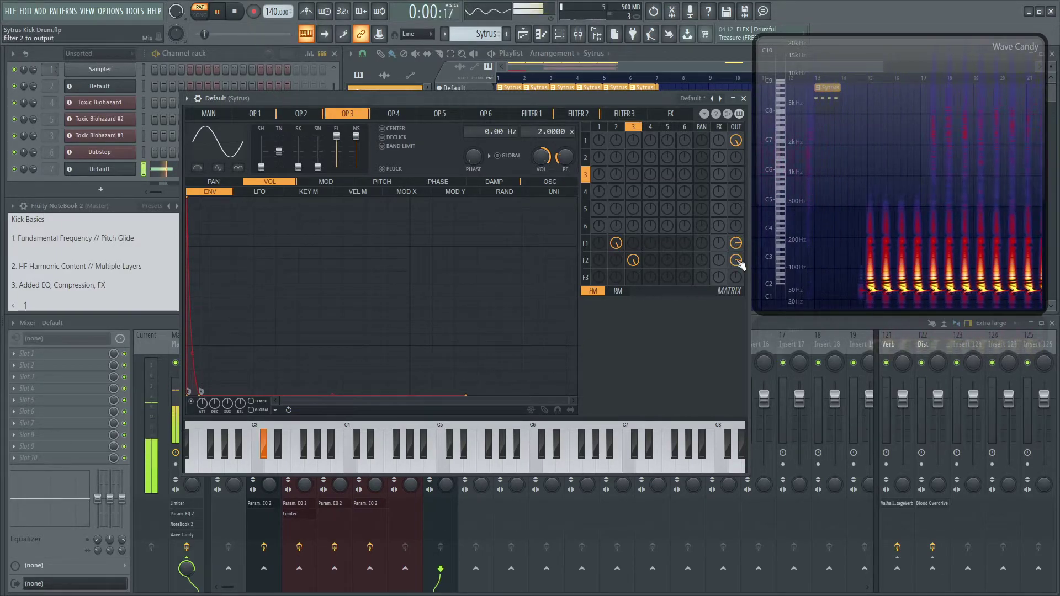
drag(735, 260, 735, 262)
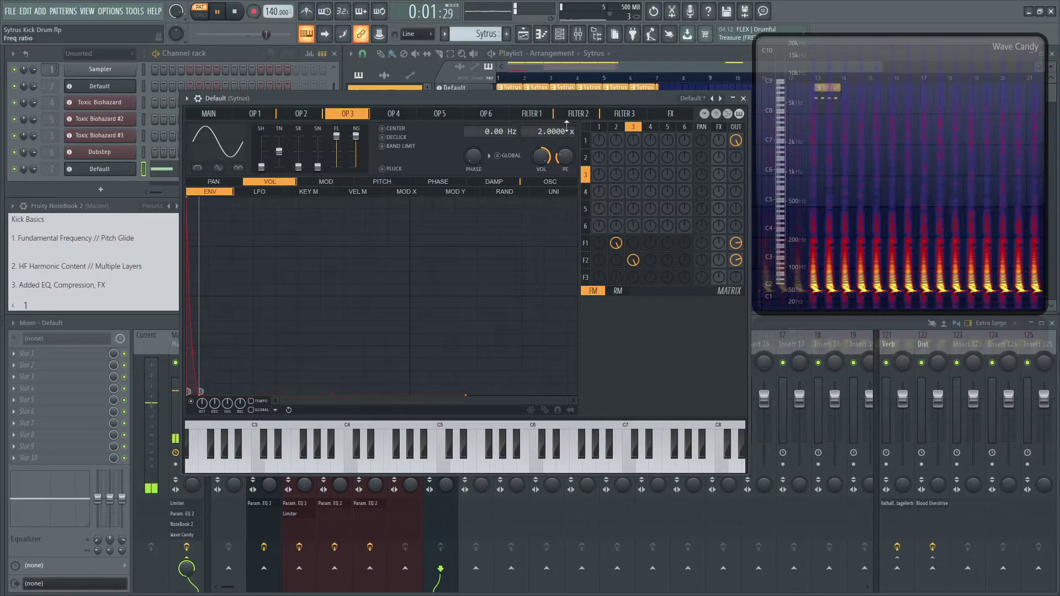
key(space)
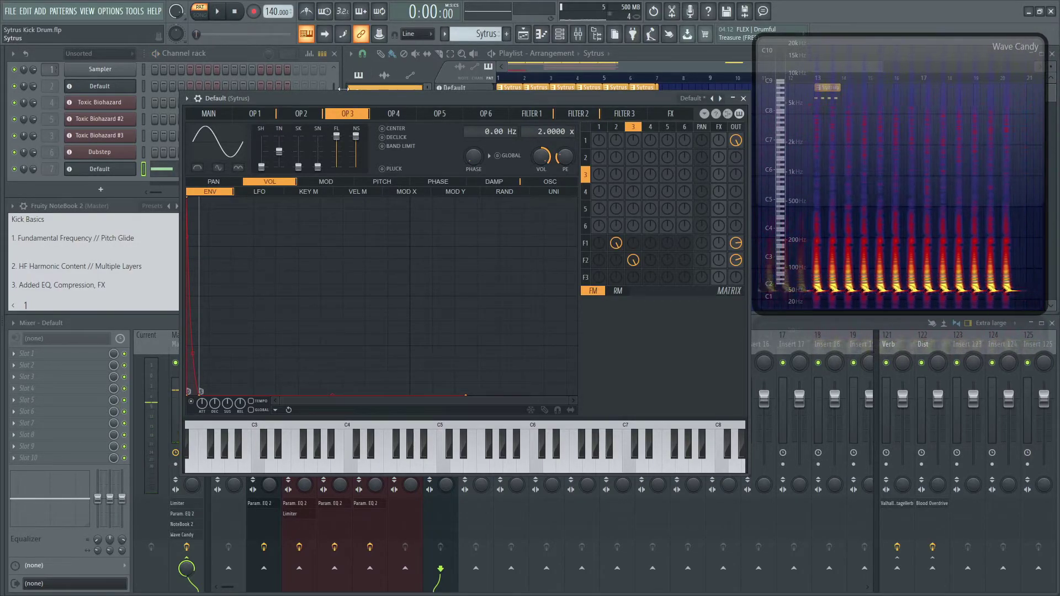
click(268, 117)
click(308, 114)
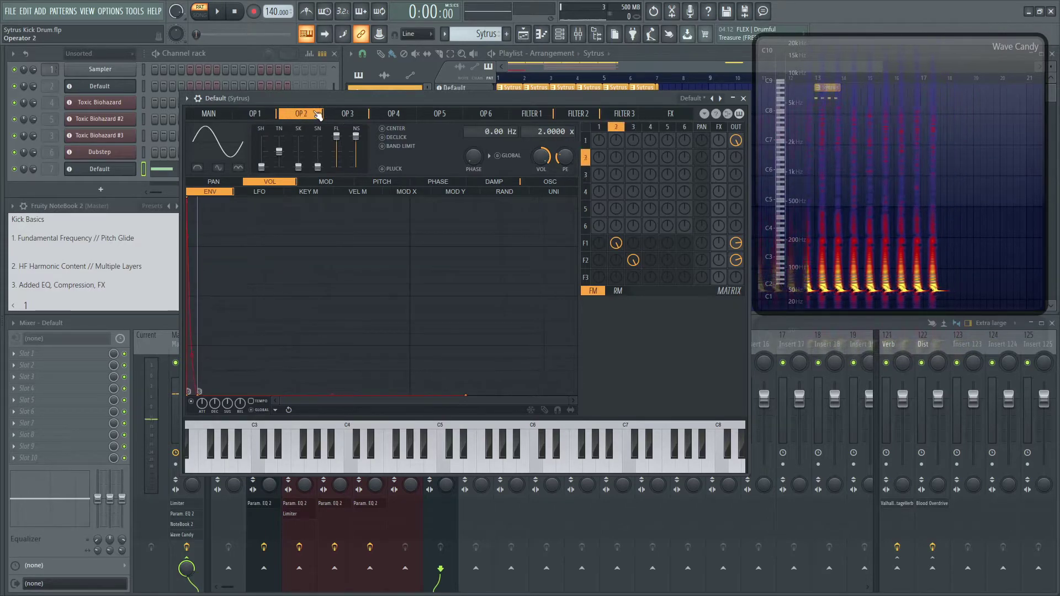
click(255, 115)
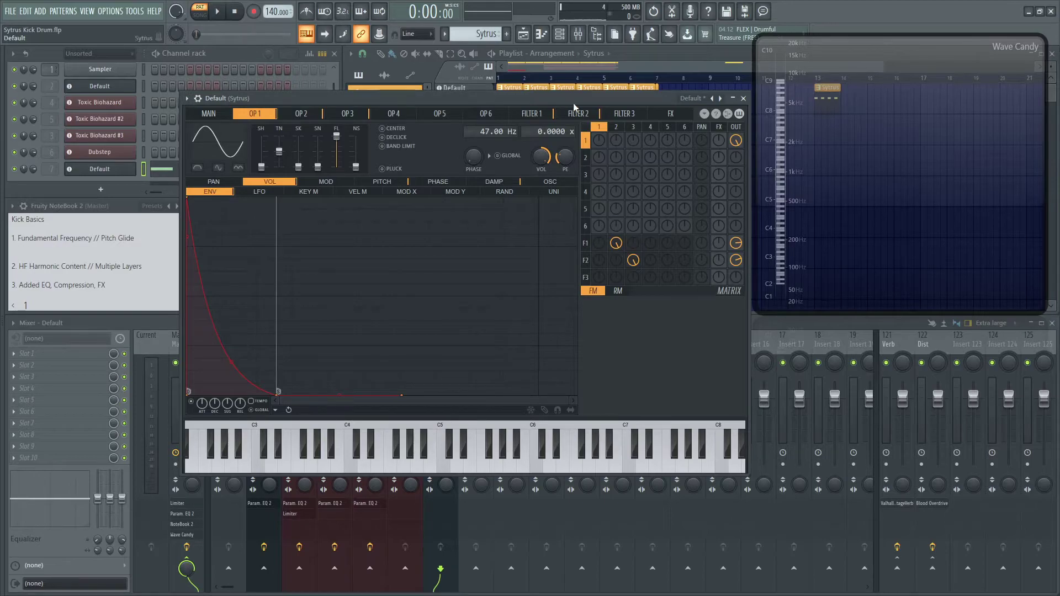
Load Fruity Parametric EQ 2 into the Default insert's first slot and enlarge it with the kick playing.
drag(686, 103, 1034, 69)
click(443, 346)
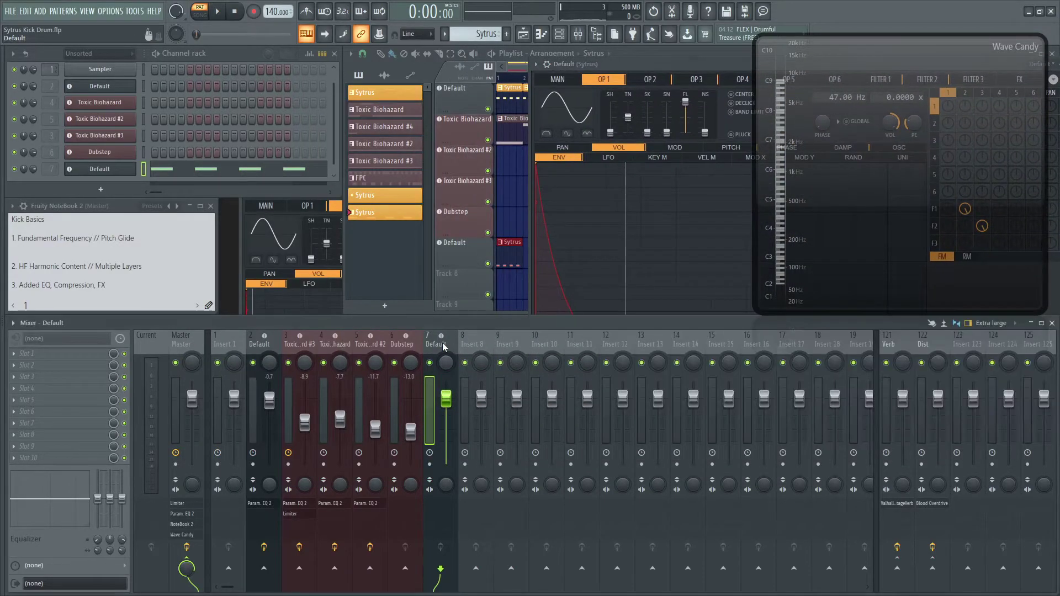
click(65, 356)
click(310, 77)
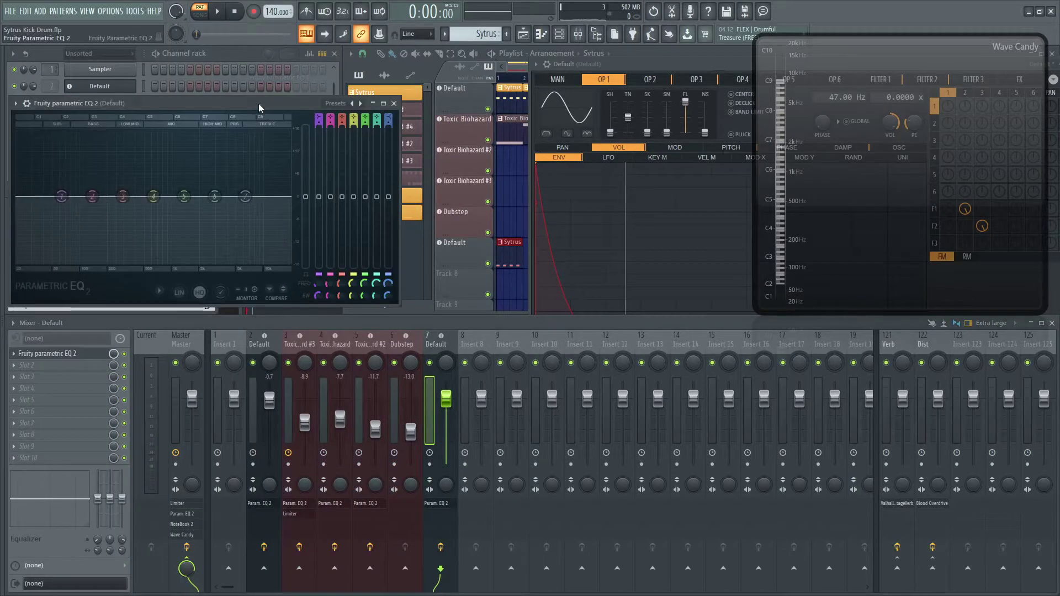
drag(258, 104, 394, 45)
drag(532, 248, 693, 381)
key(space)
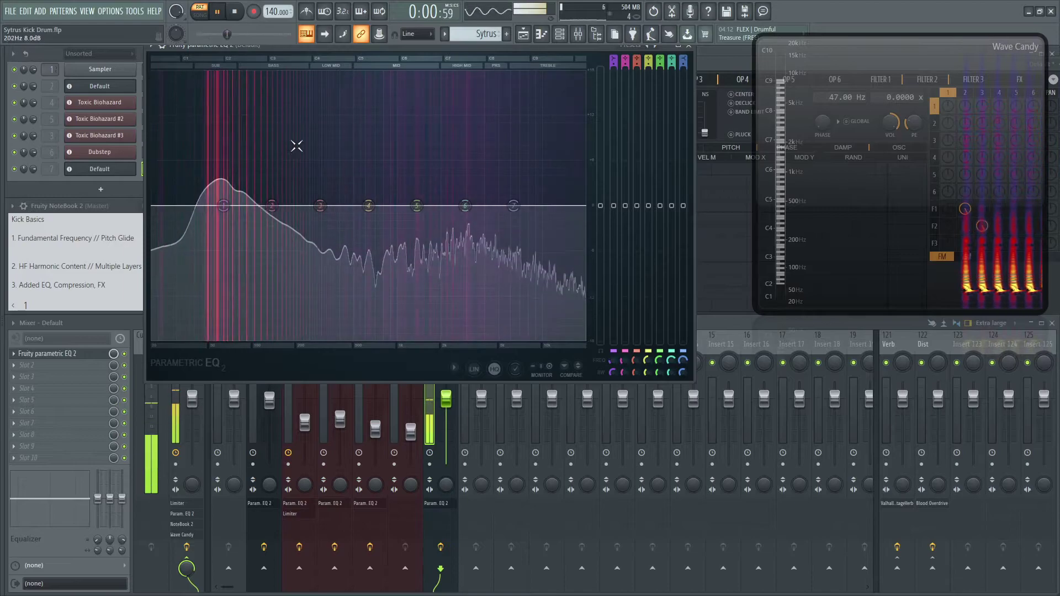
Make EQ band 1 a high pass at about 52 Hz with a small resonant bump.
right_click(224, 206)
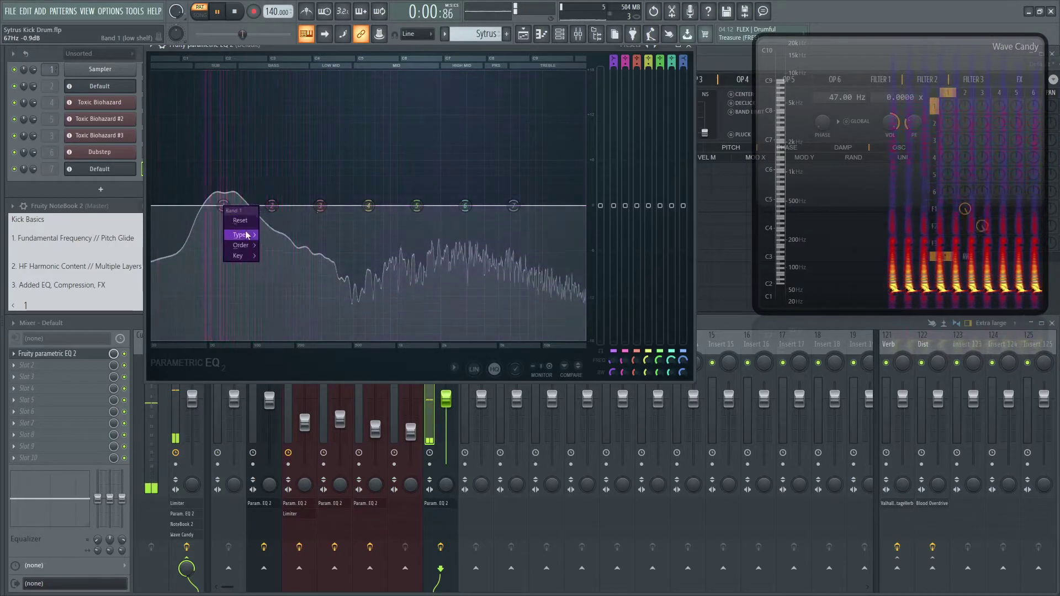
mouse_move(241, 235)
click(281, 266)
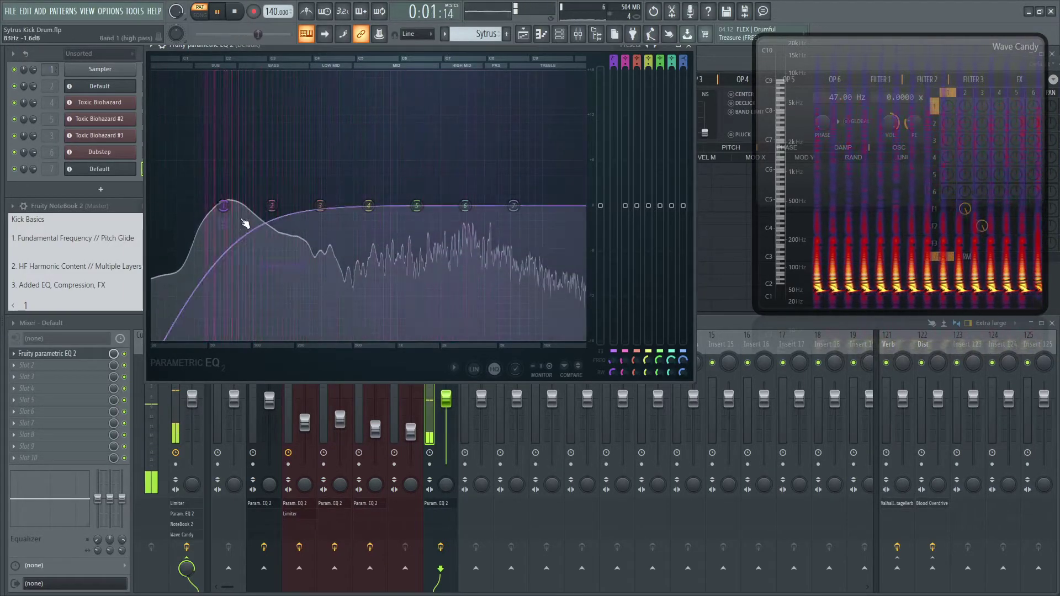
drag(223, 207, 215, 210)
scroll(215, 209, down, 3)
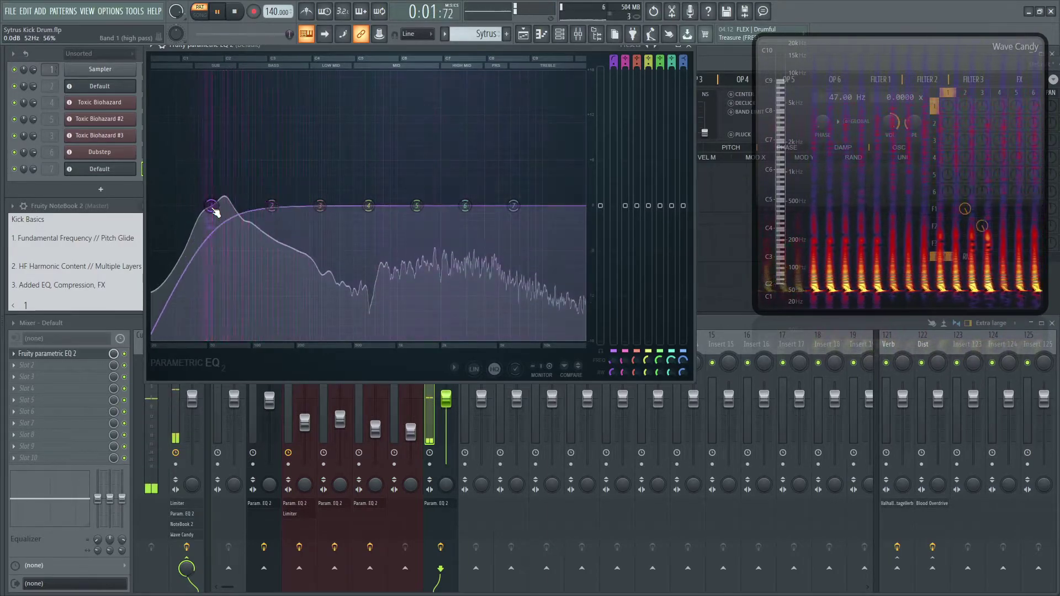
scroll(215, 211, up, 5)
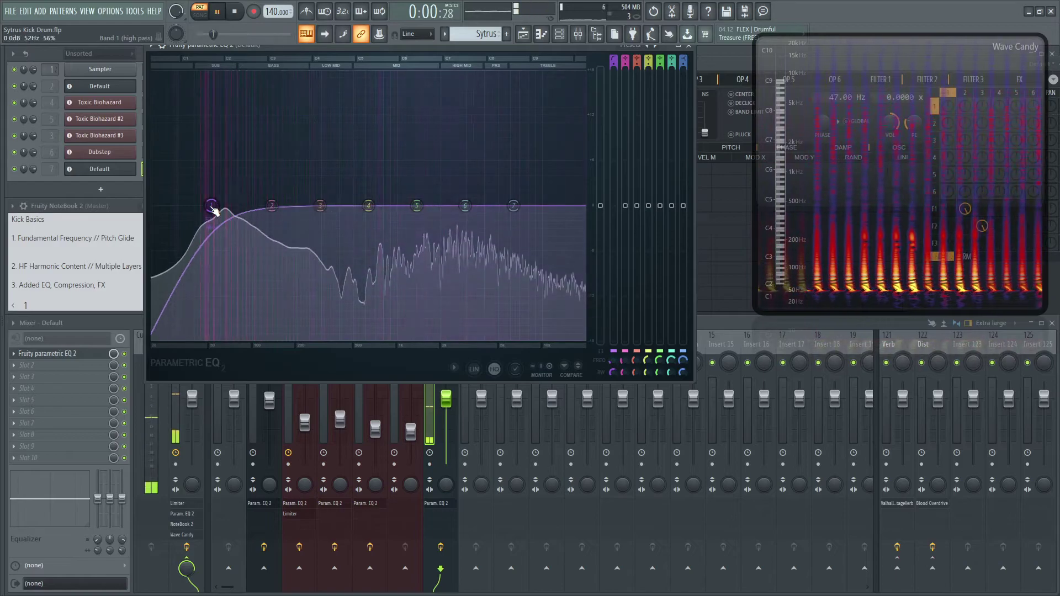
drag(214, 210, 200, 206)
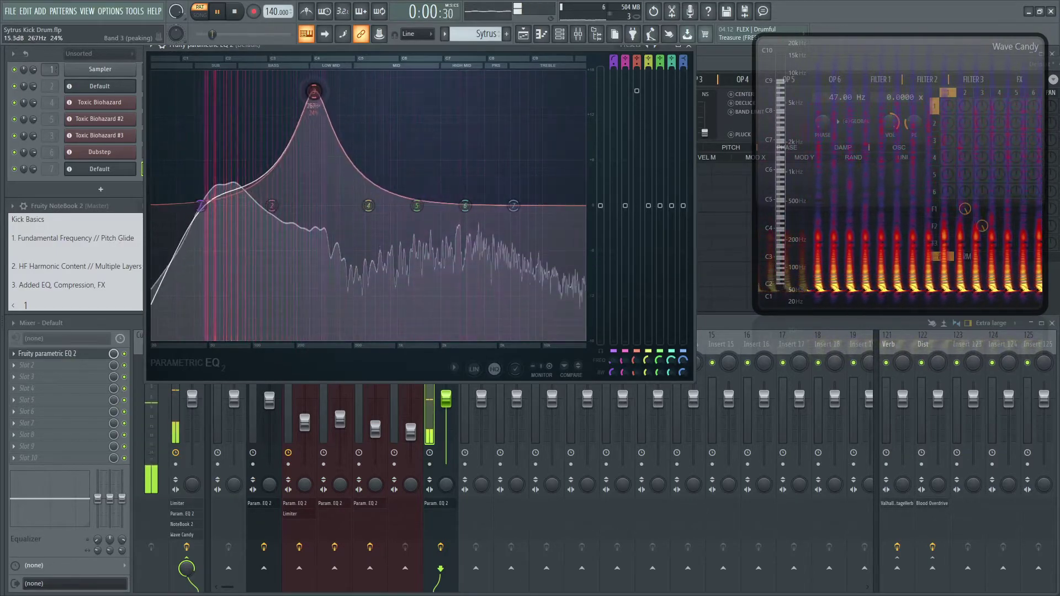
Shape band 3 near 143 Hz, raise the high shelf around 5 kHz, and cut band 2 -4.8 dB at 103 Hz.
drag(313, 90, 289, 83)
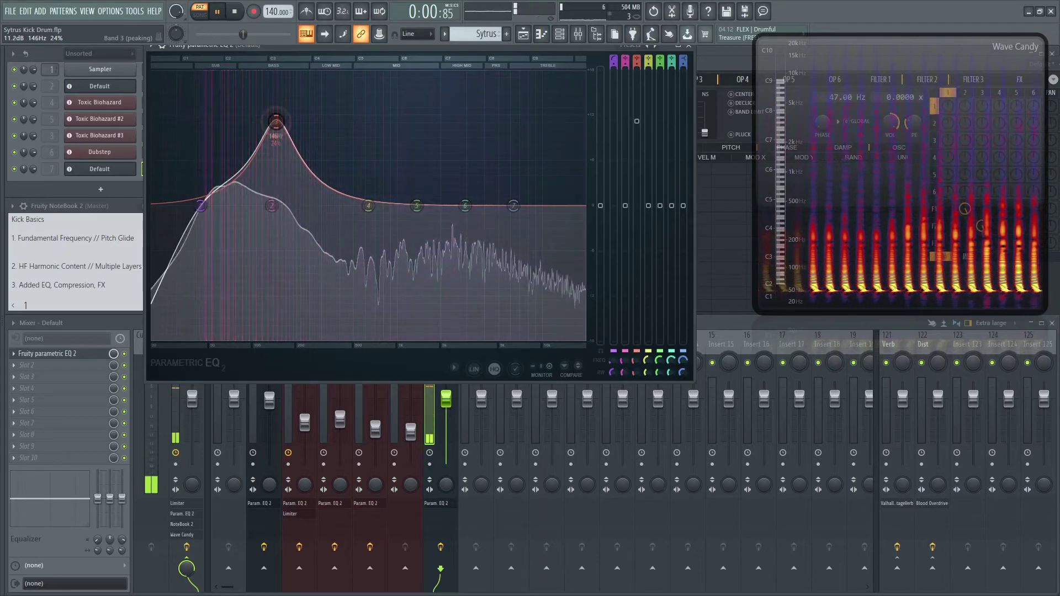
drag(275, 120, 275, 120)
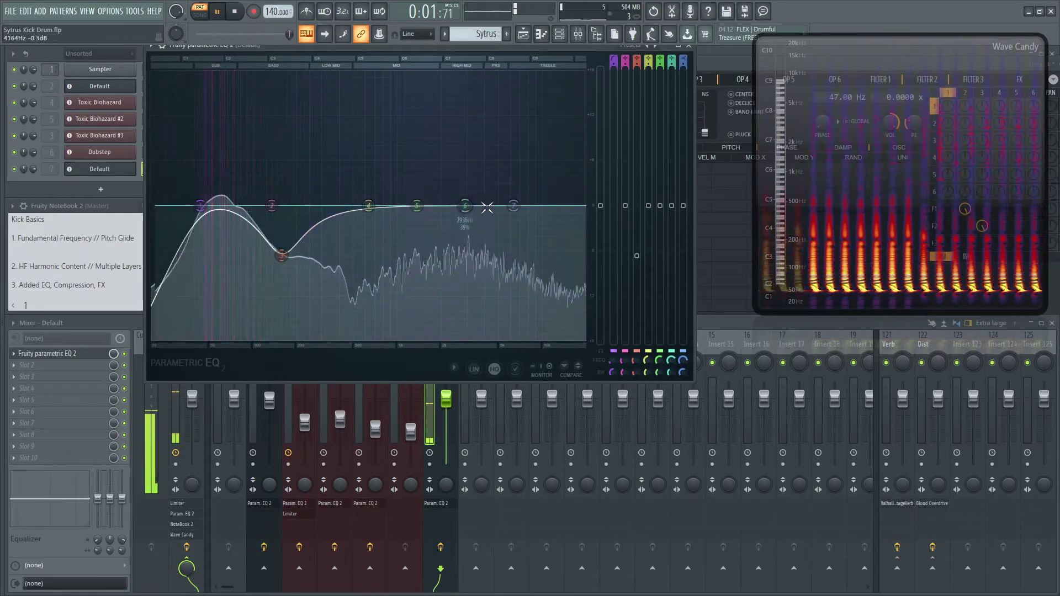
drag(513, 206, 500, 152)
drag(465, 206, 470, 199)
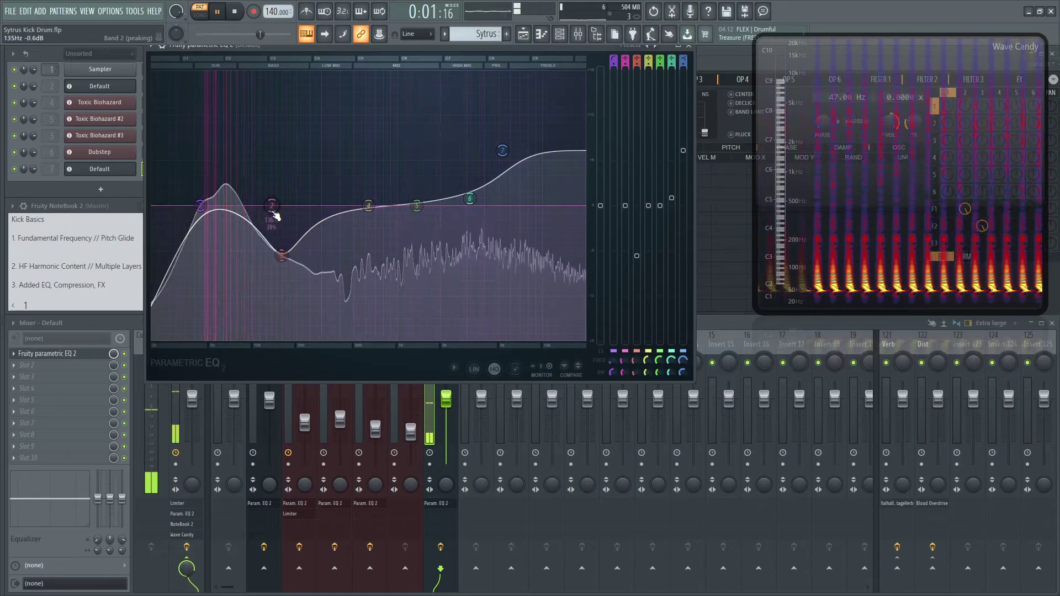
drag(273, 209, 259, 238)
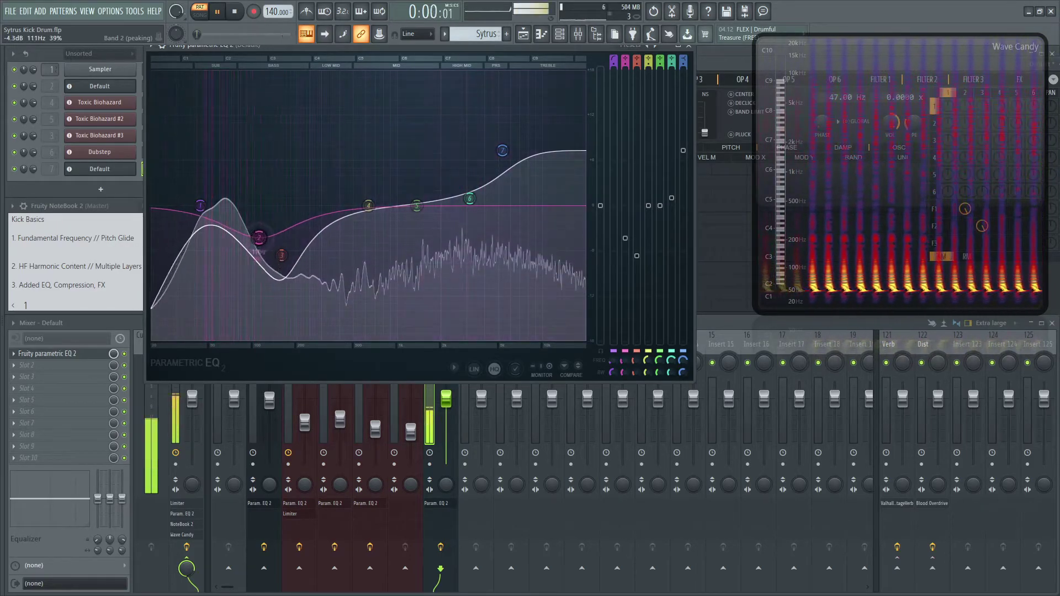
key(space)
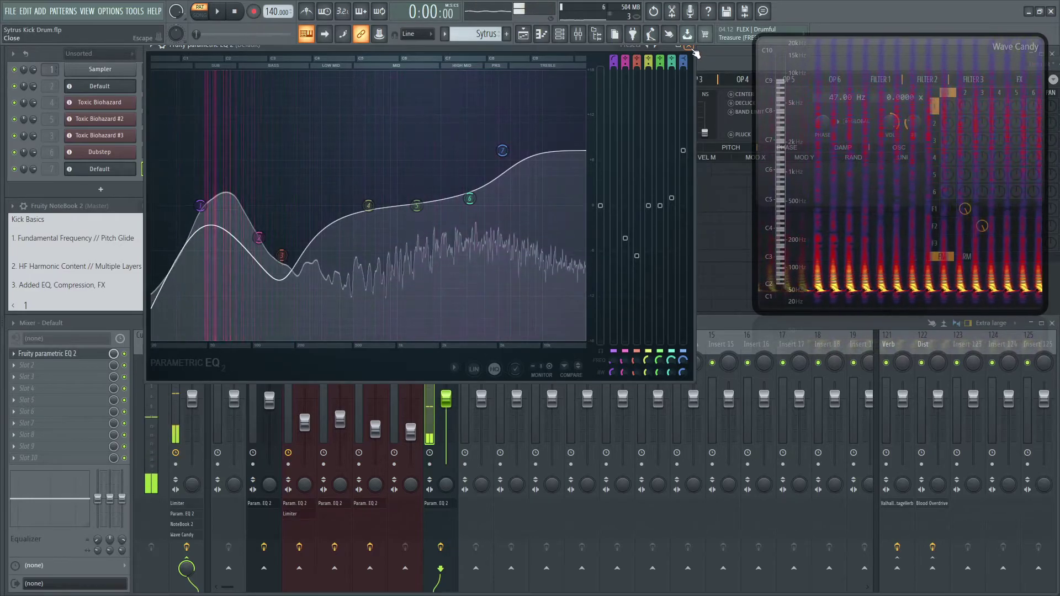
Close the Parametric EQ 2 and Sytrus windows.
click(692, 49)
drag(627, 65, 236, 101)
click(700, 99)
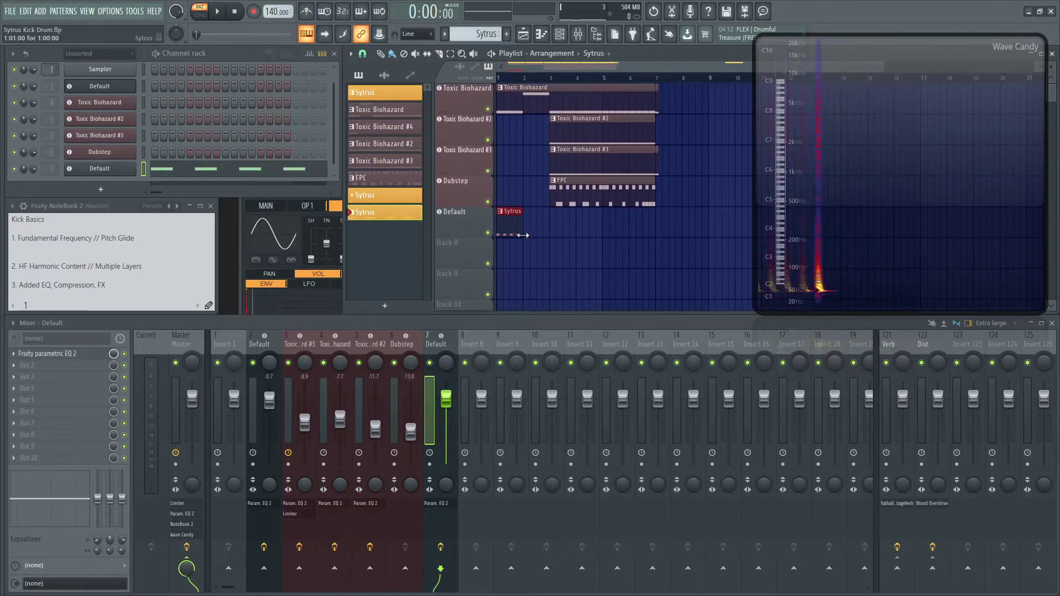
Play the arrangement in Song mode, then switch to Pat mode and play the kick pattern.
click(202, 19)
key(space)
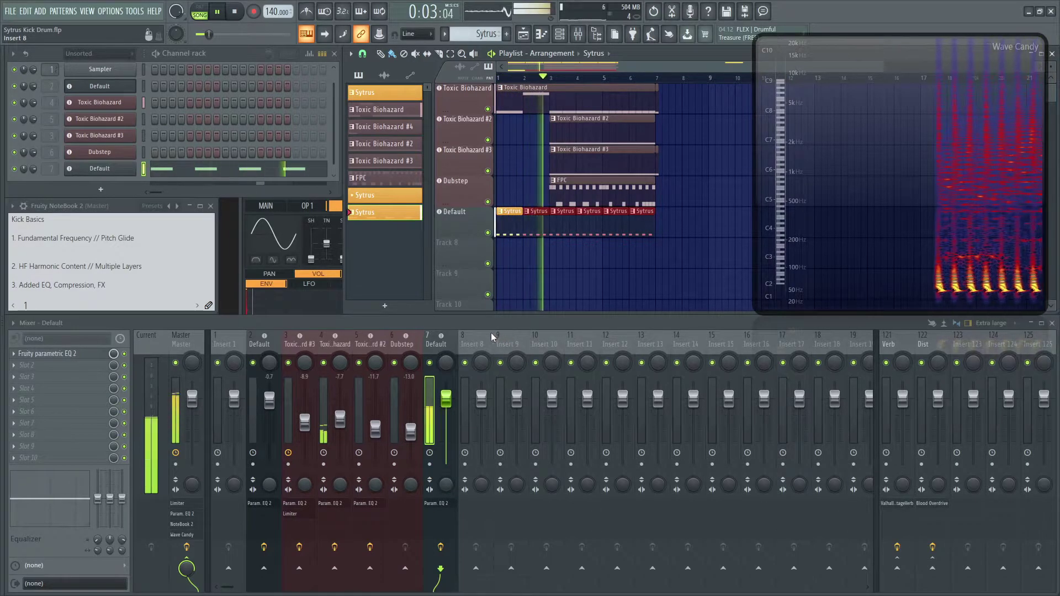
key(space)
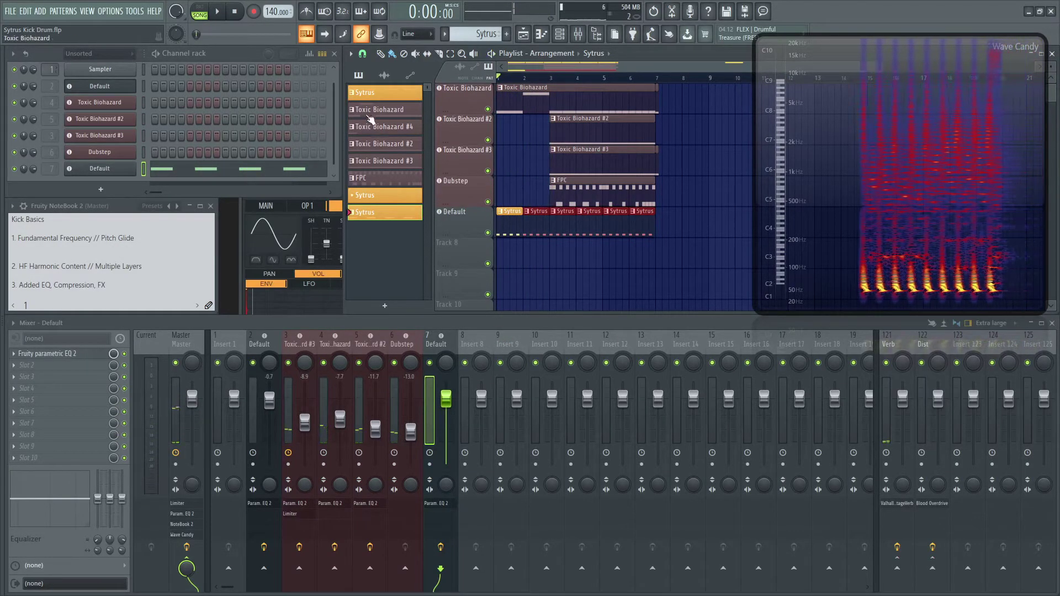
click(202, 16)
key(space)
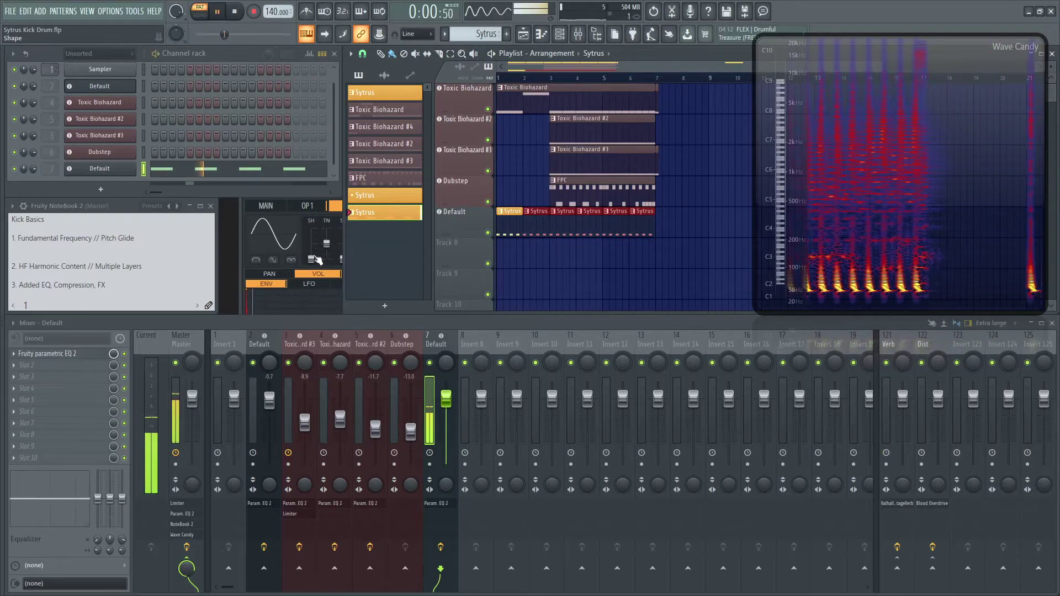
Reopen the Sytrus kick and set filter 2's output to 30%, bringing the mixer forward.
click(100, 169)
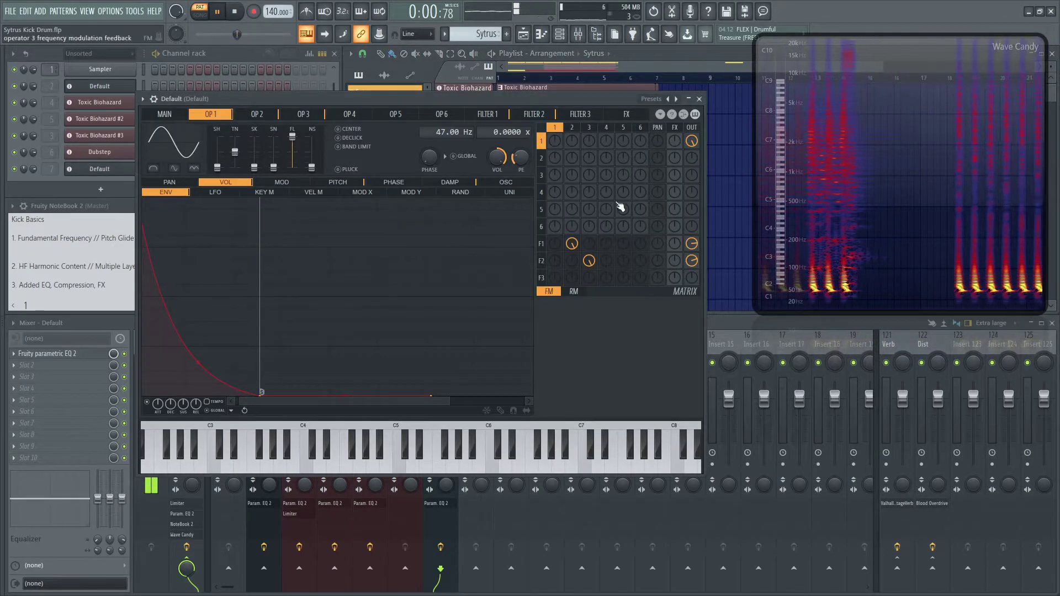
drag(691, 261, 691, 243)
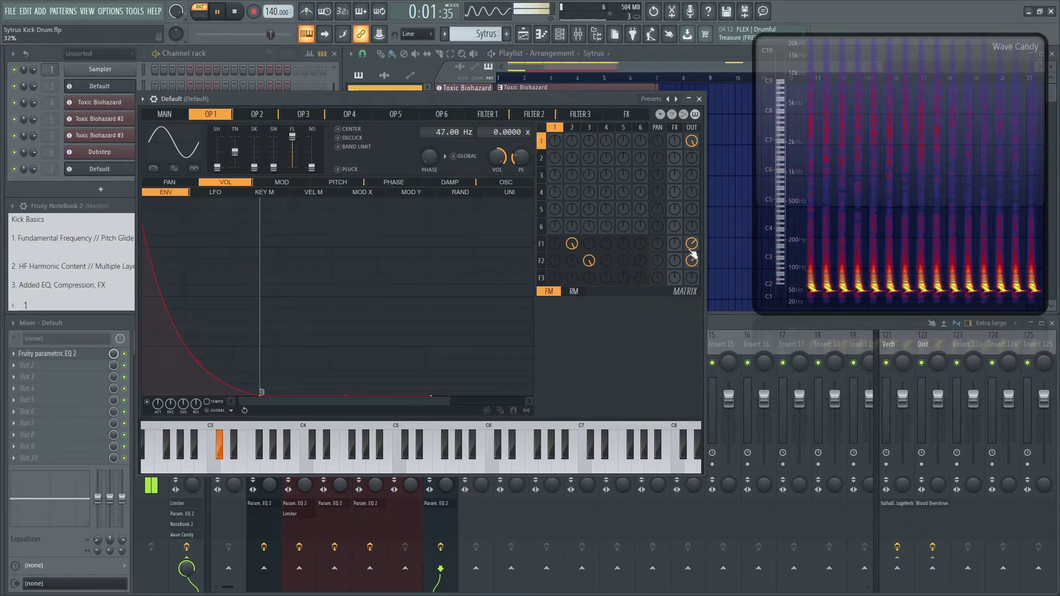
click(500, 71)
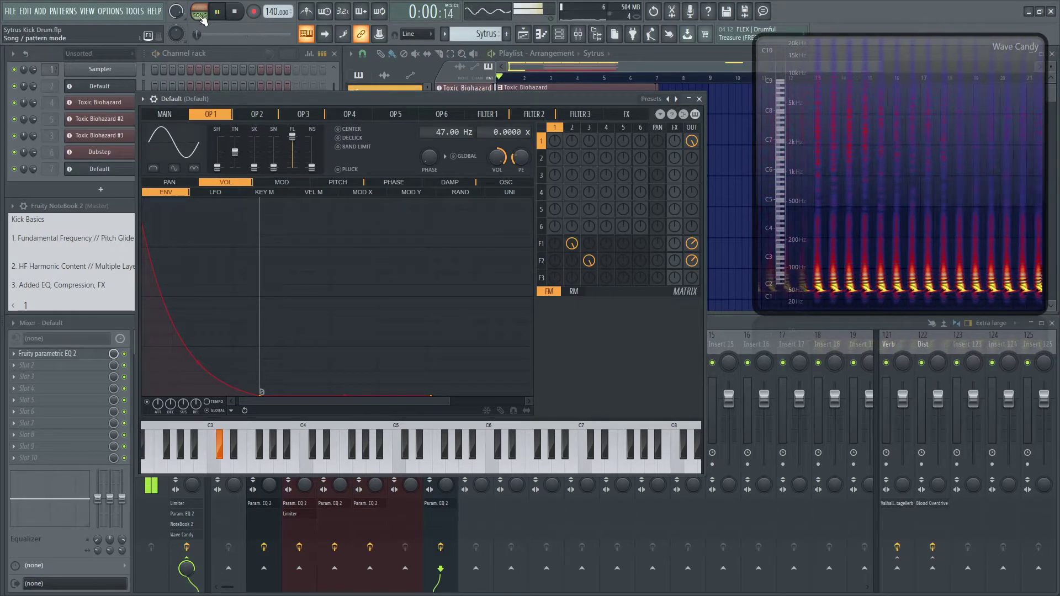
click(723, 324)
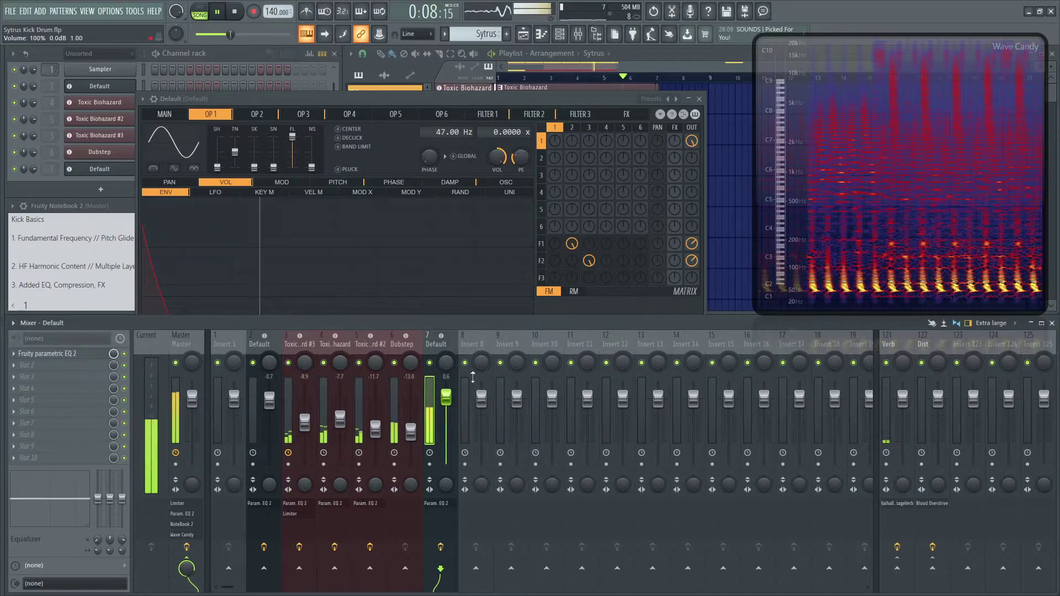
Compare the kick in Pat and Song playback, then select the Dist mixer track.
click(200, 10)
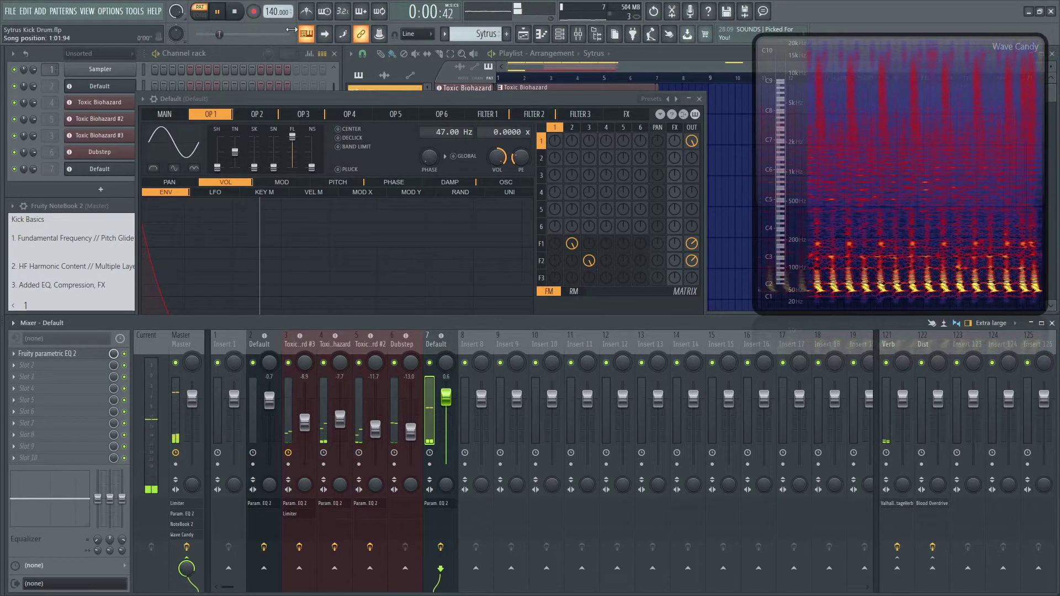
click(203, 11)
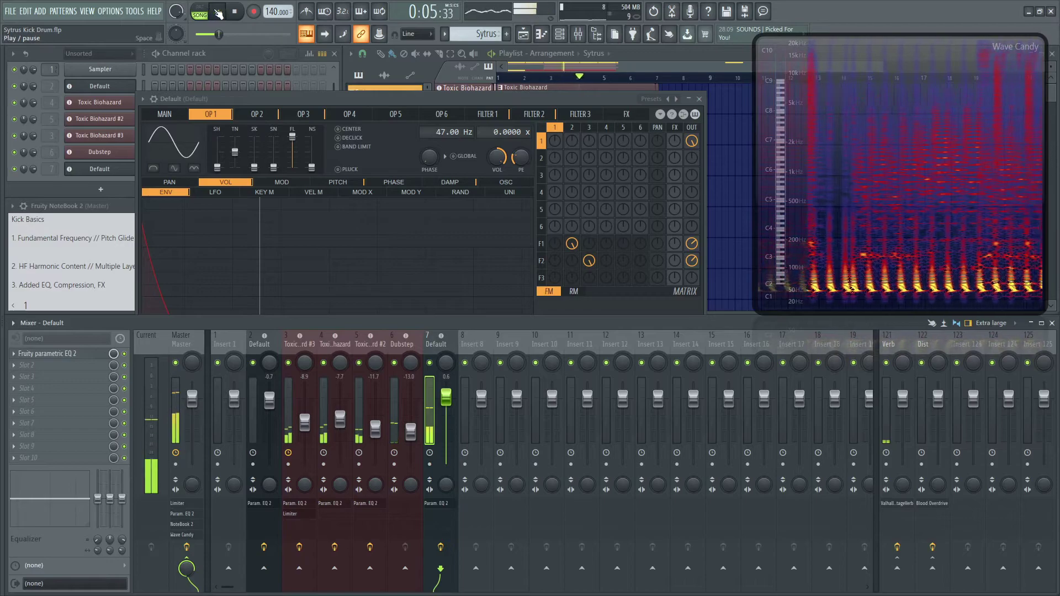
click(233, 15)
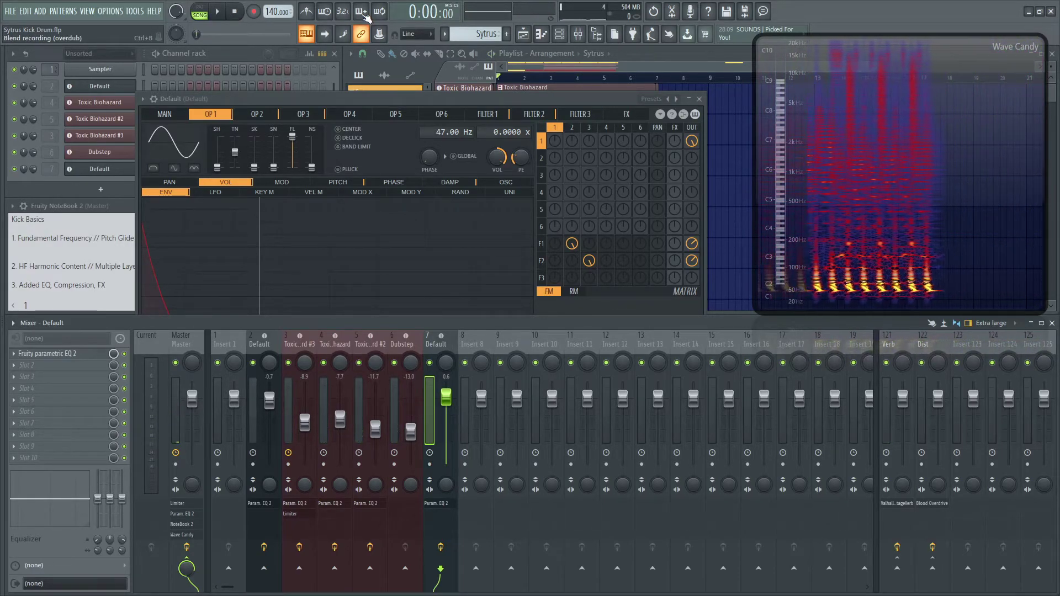
click(217, 11)
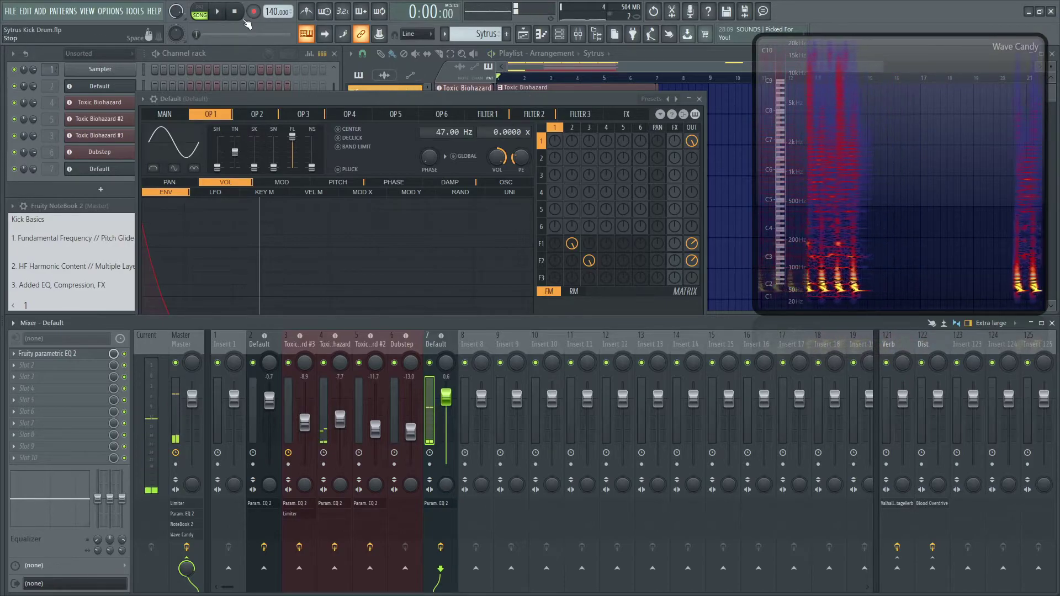
click(200, 12)
click(201, 12)
click(217, 11)
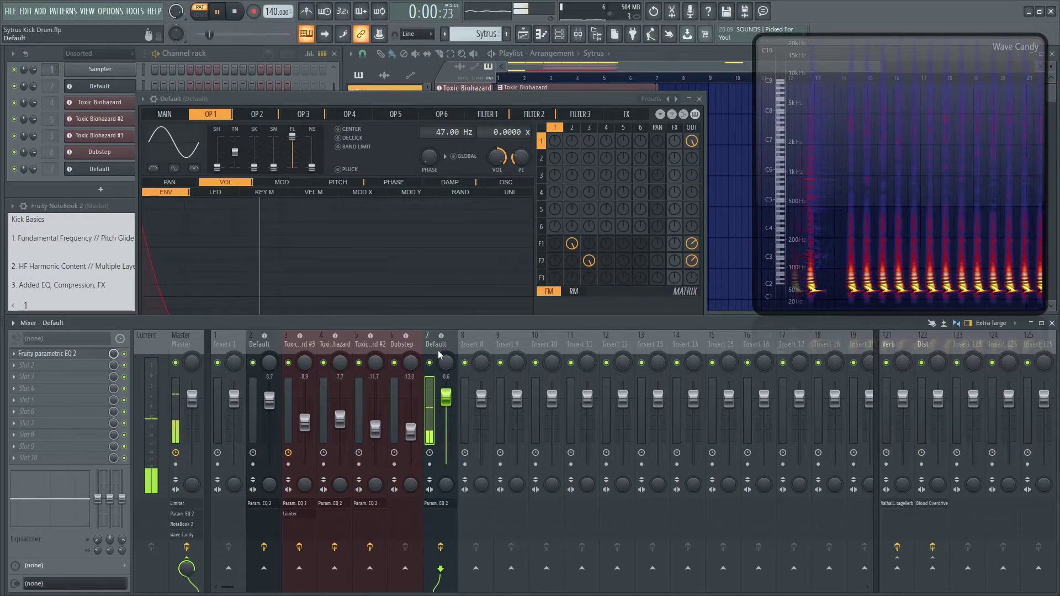
key(space)
click(932, 348)
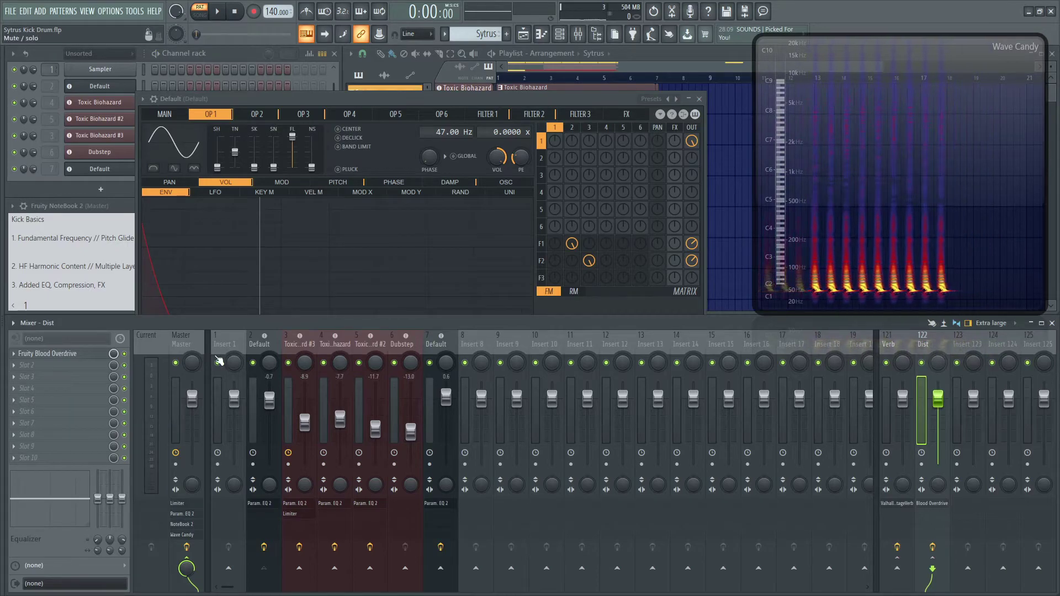
Inspect Fruity Blood Overdrive on the Dist bus, then select the Default insert during playback.
click(50, 354)
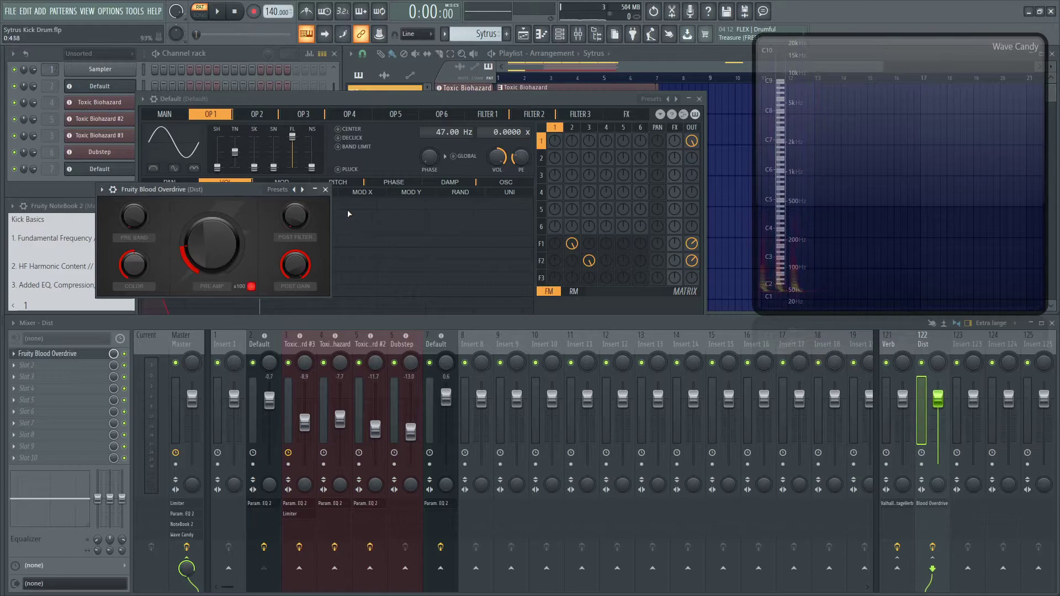
click(325, 190)
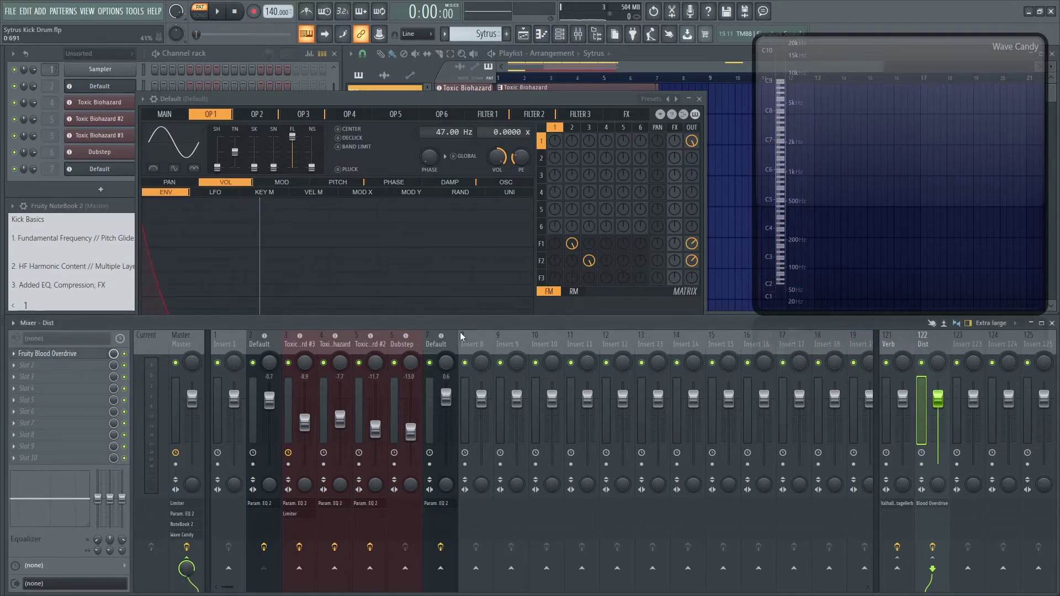
click(439, 339)
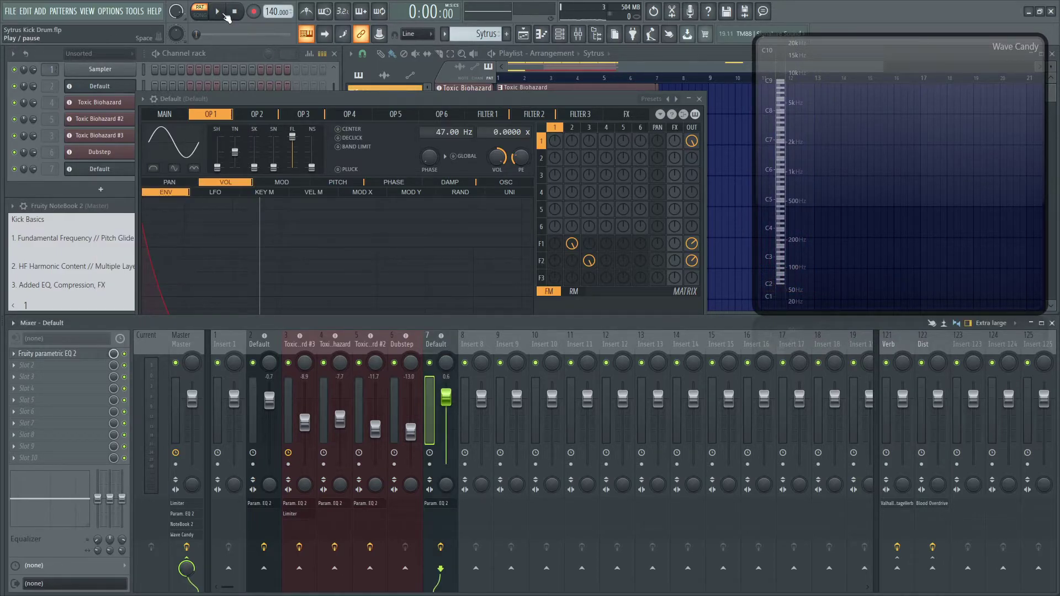
key(space)
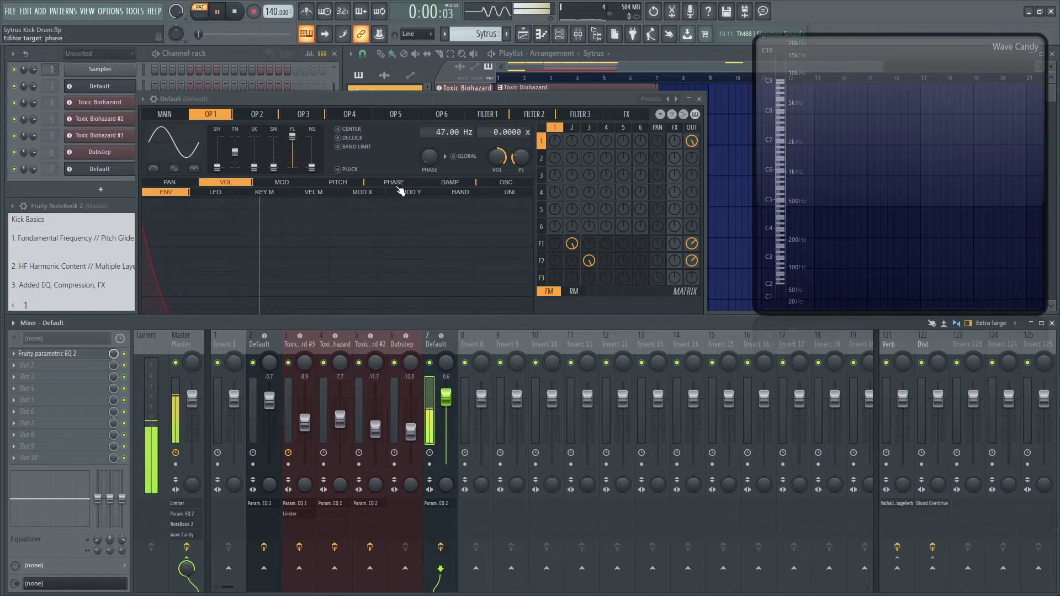
click(922, 342)
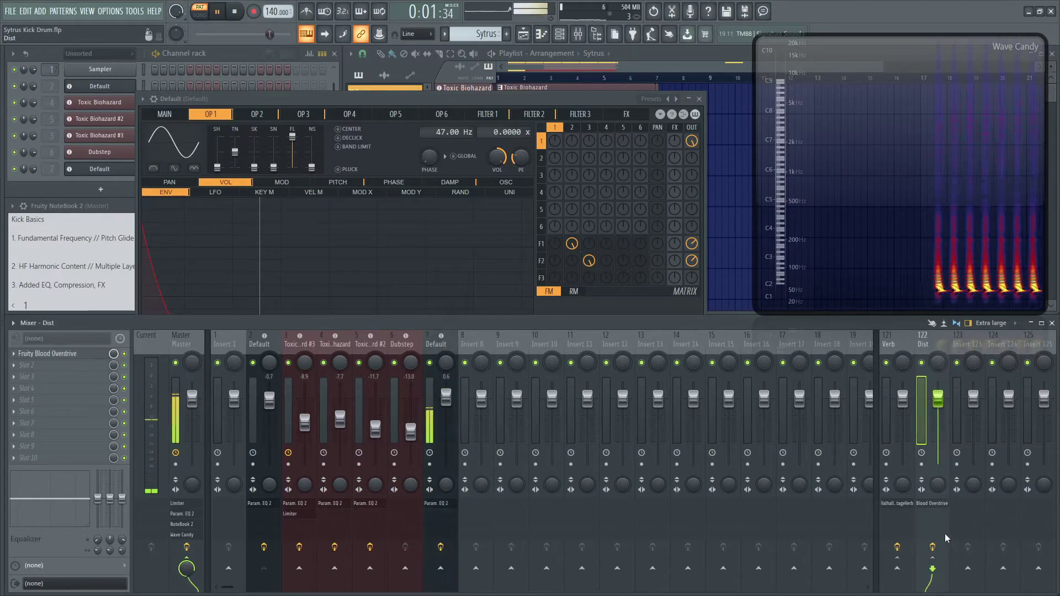
click(436, 343)
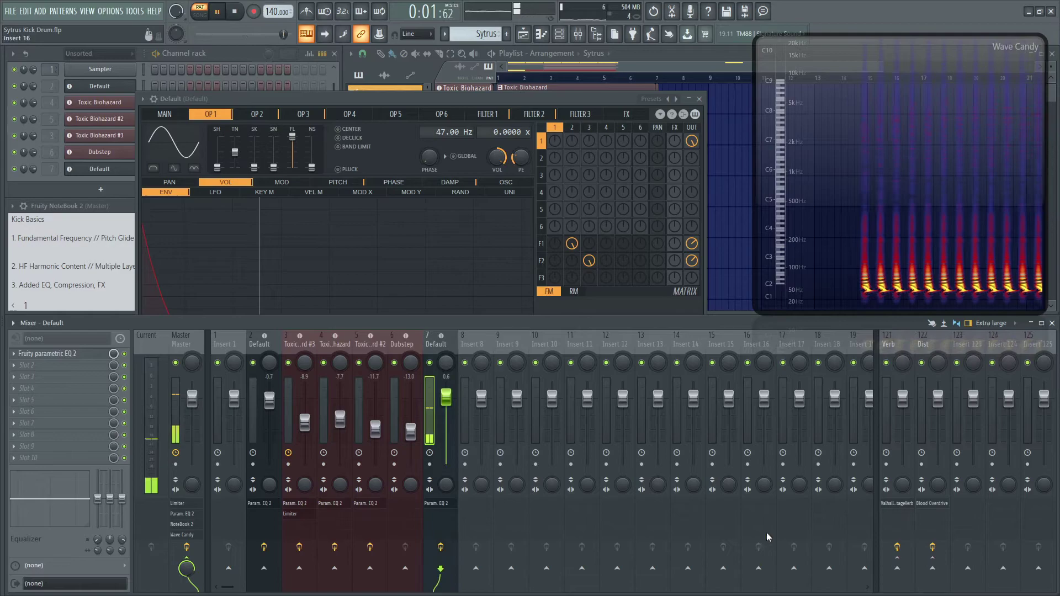
Send Default into Dist at about 10%, trim Default's level slightly, and play the song in the playlist.
click(944, 576)
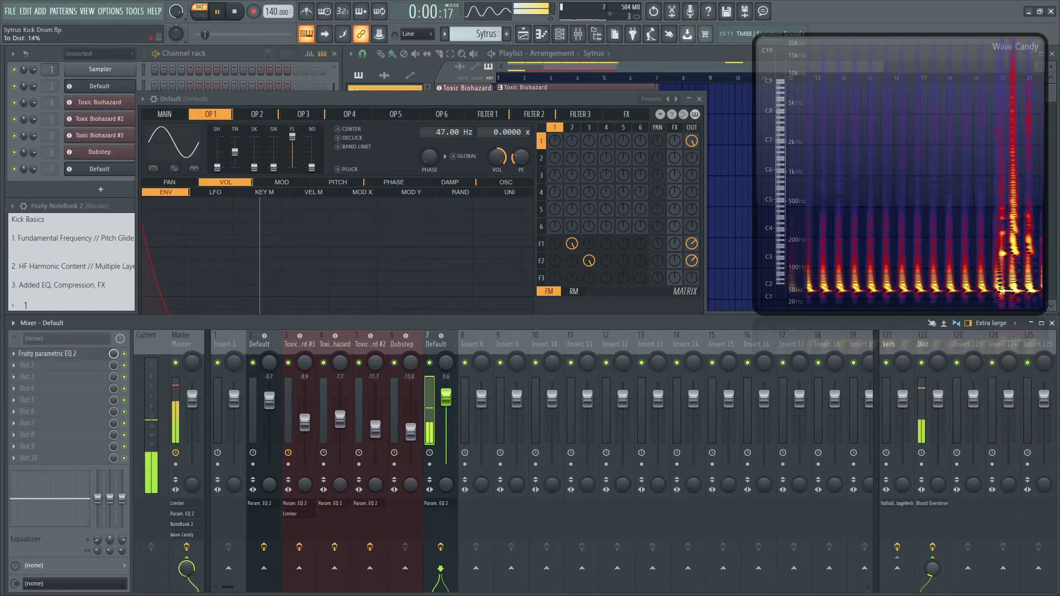
drag(932, 568, 933, 578)
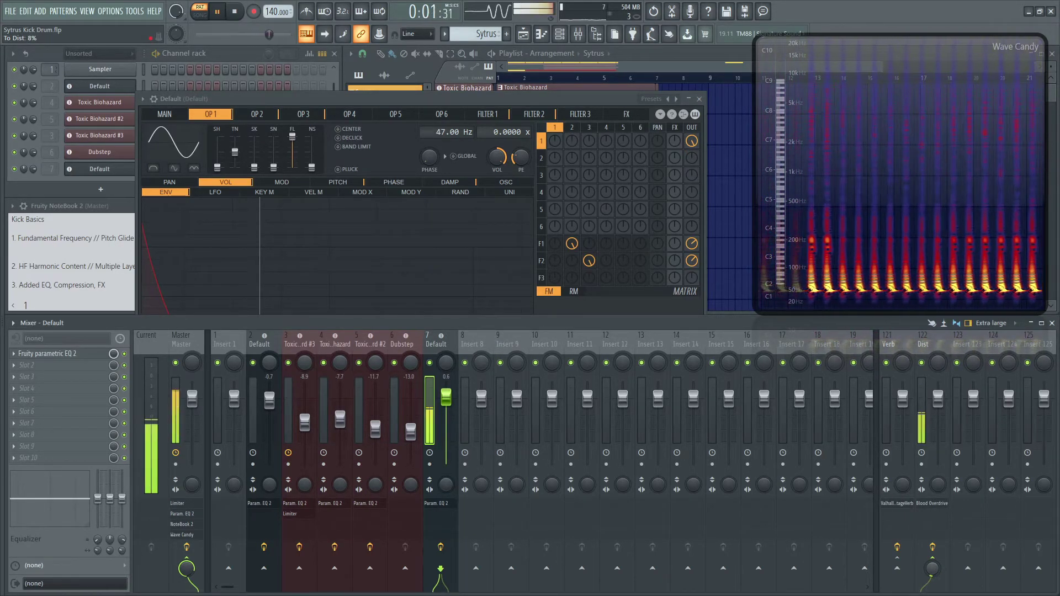
click(201, 17)
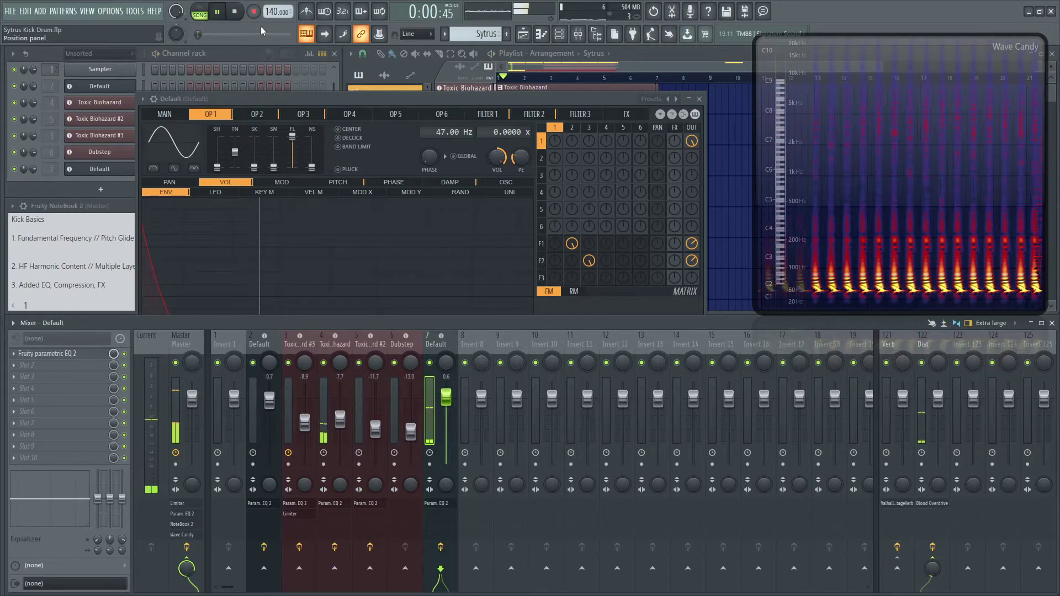
click(690, 71)
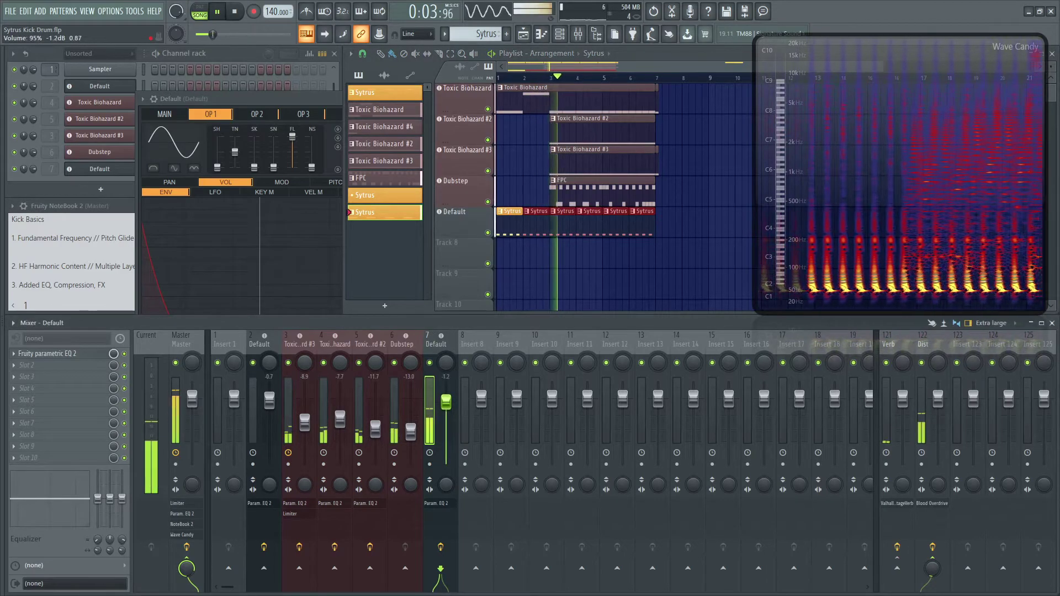
drag(213, 34, 221, 34)
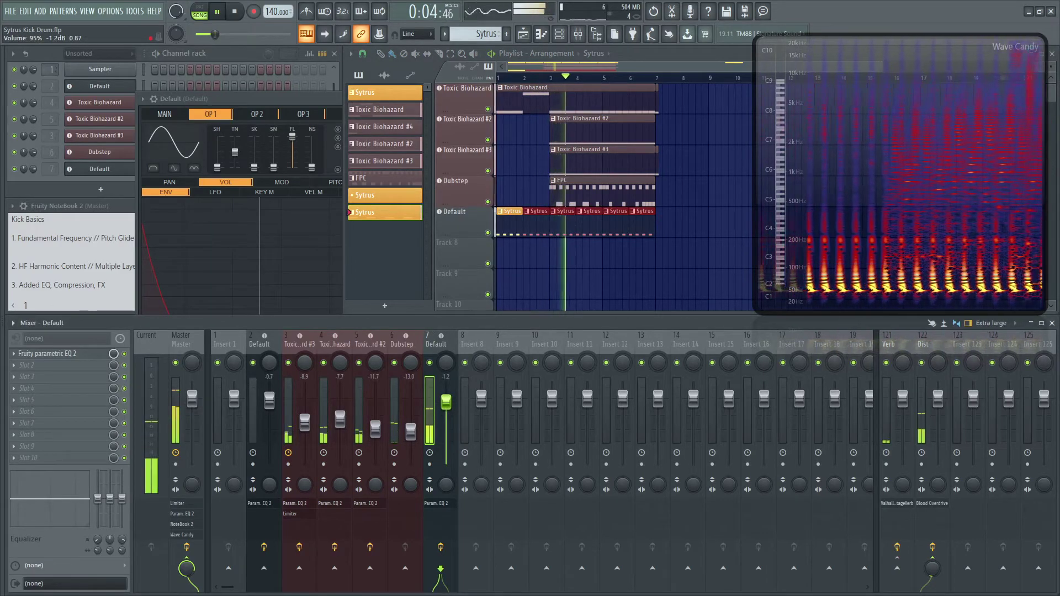
click(237, 12)
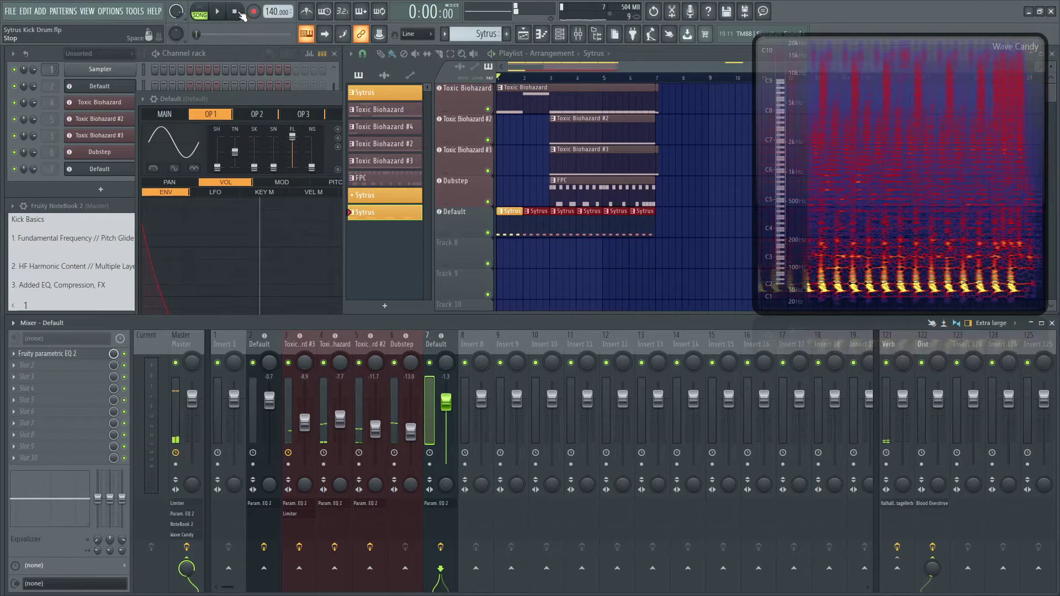
Retune Sytrus operator 1 while auditioning, trying 42 and 37 Hz before settling at 46 Hz.
click(290, 98)
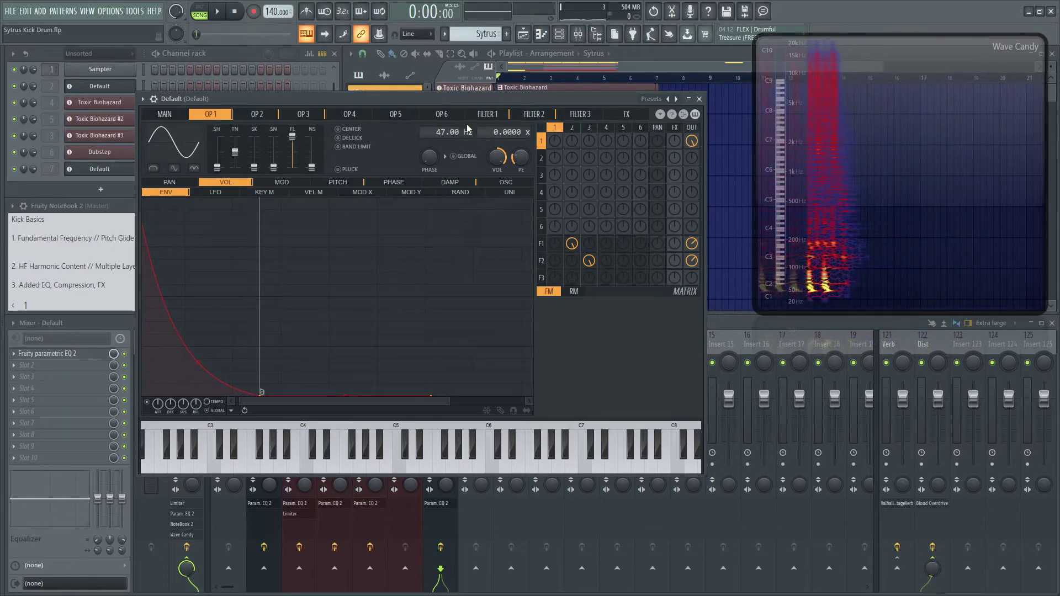
drag(451, 103, 491, 115)
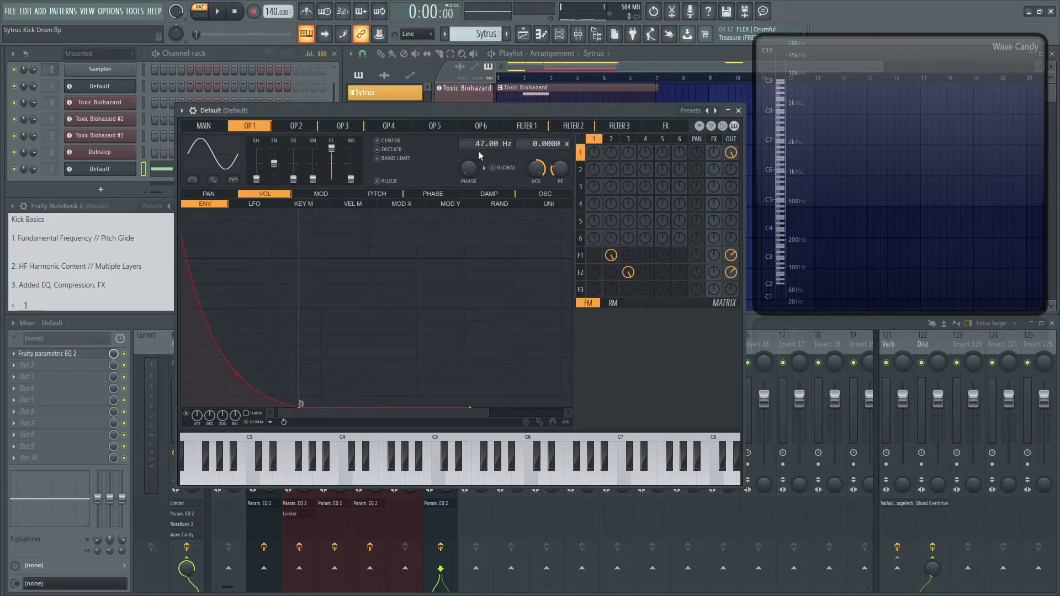
key(space)
drag(479, 156, 479, 167)
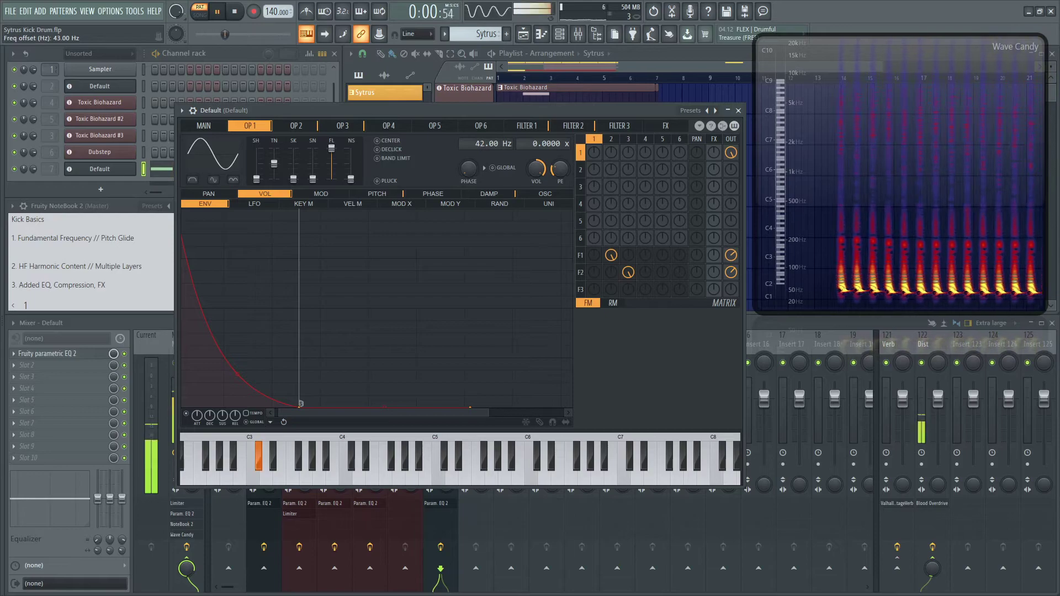
drag(479, 167, 479, 175)
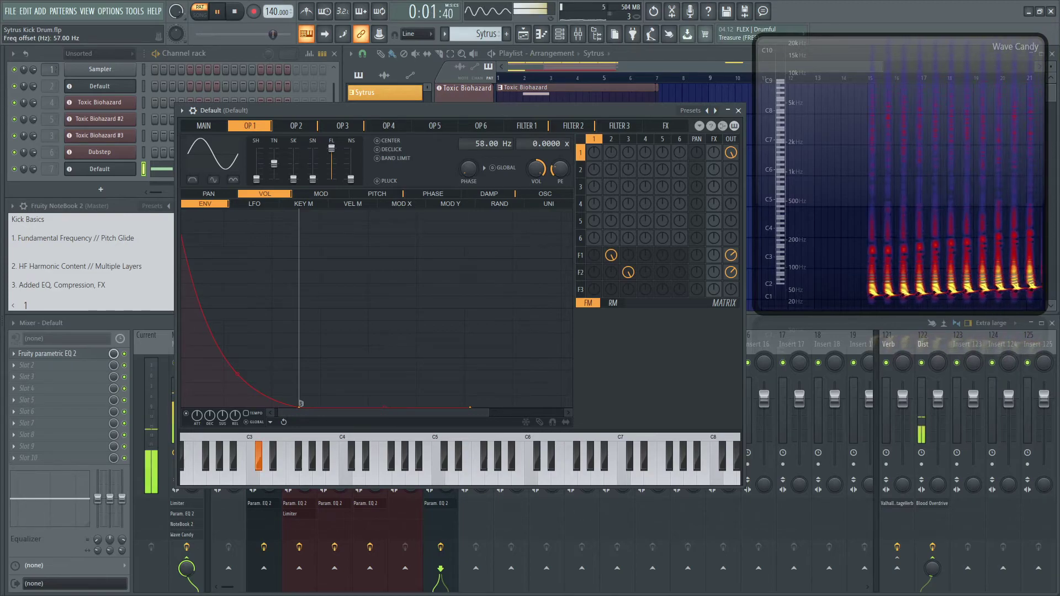
drag(482, 144, 481, 143)
key(space)
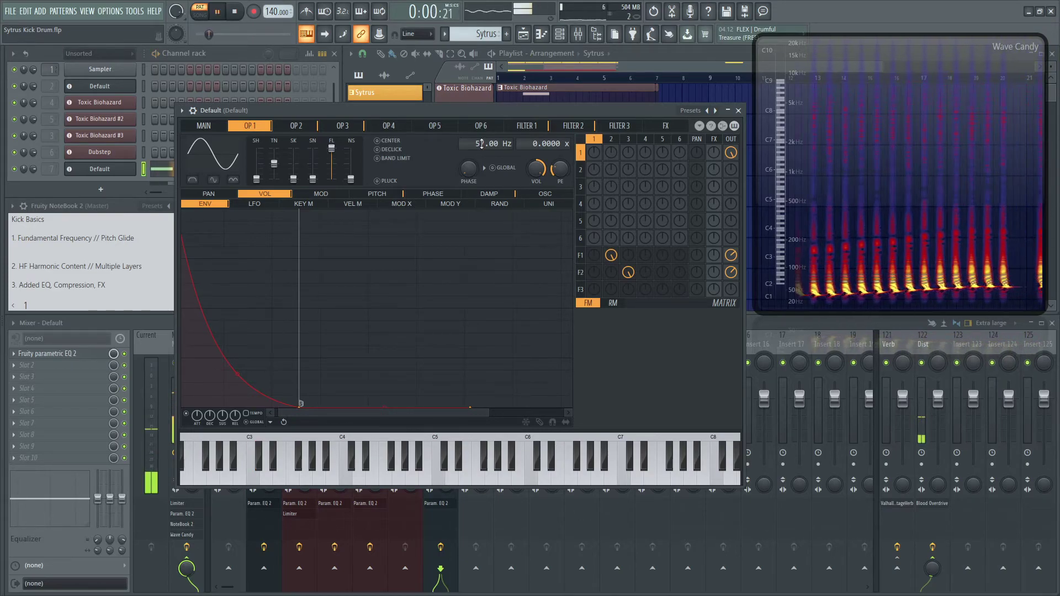
Audition the 46 Hz kick in Song playback, then close the Sytrus window.
click(203, 16)
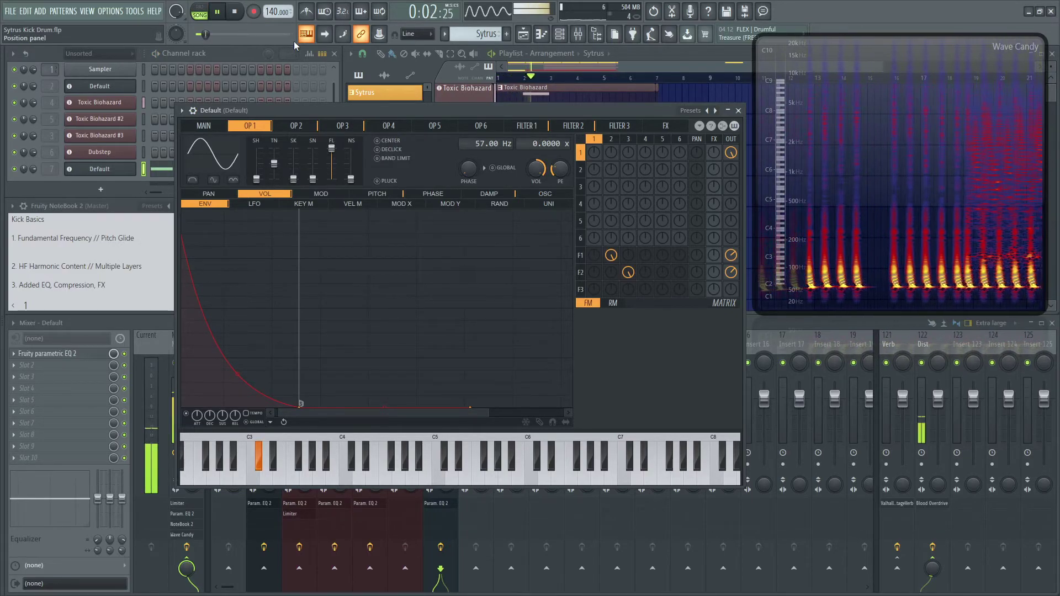
key(space)
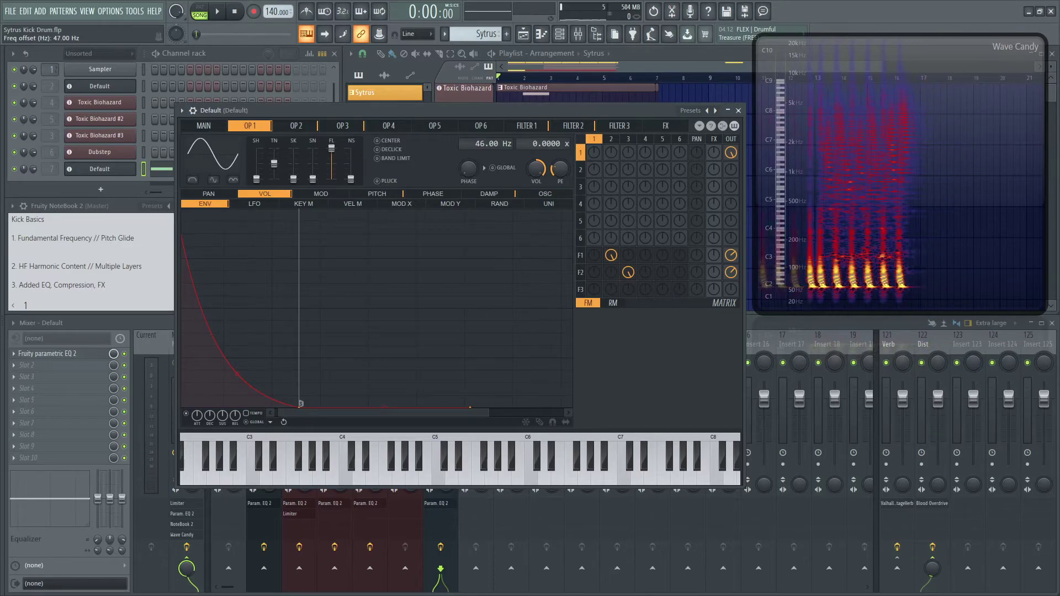
click(217, 12)
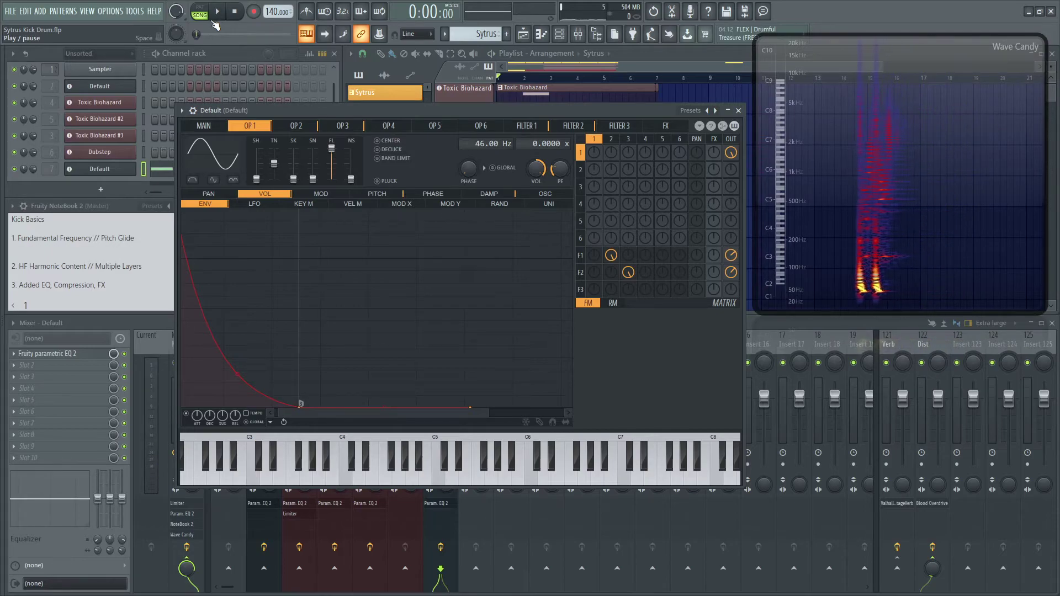
click(217, 12)
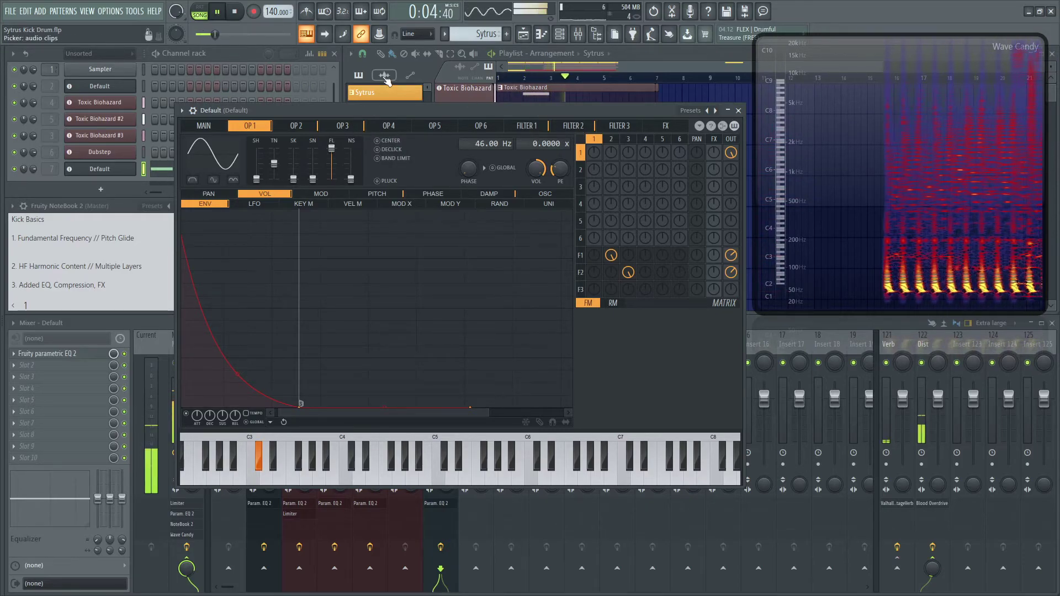
key(space)
click(739, 112)
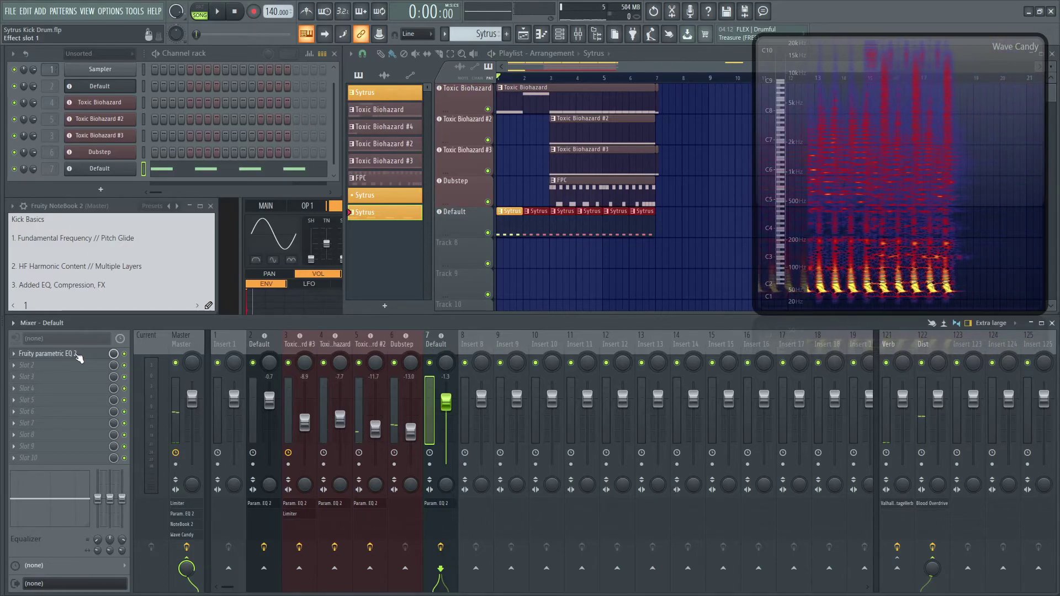
Move the Default insert's EQ band 2 cut to about 93 Hz at -4.4 dB.
click(50, 353)
key(space)
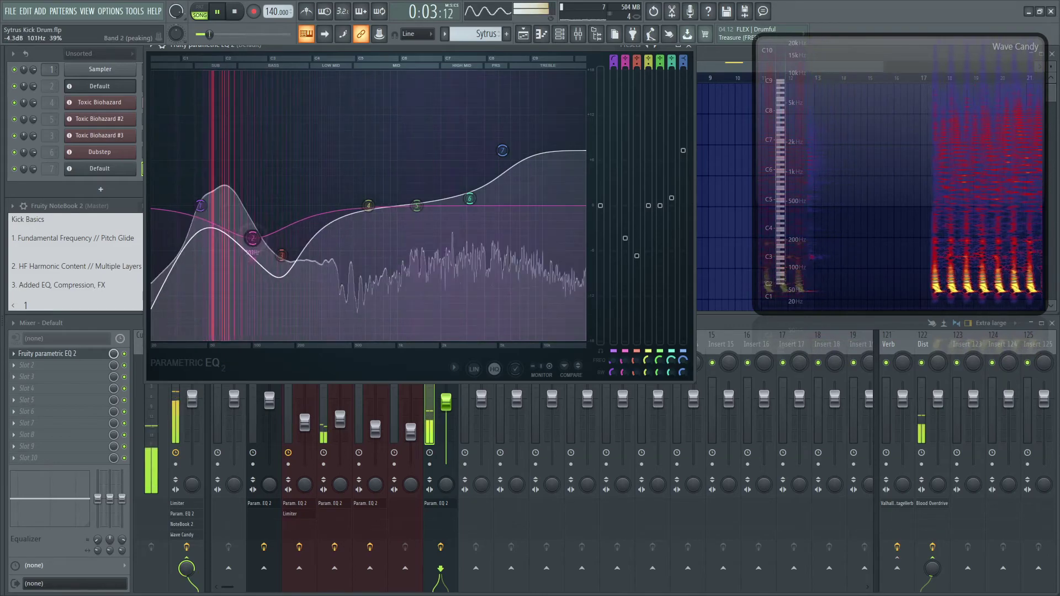
drag(249, 242, 256, 260)
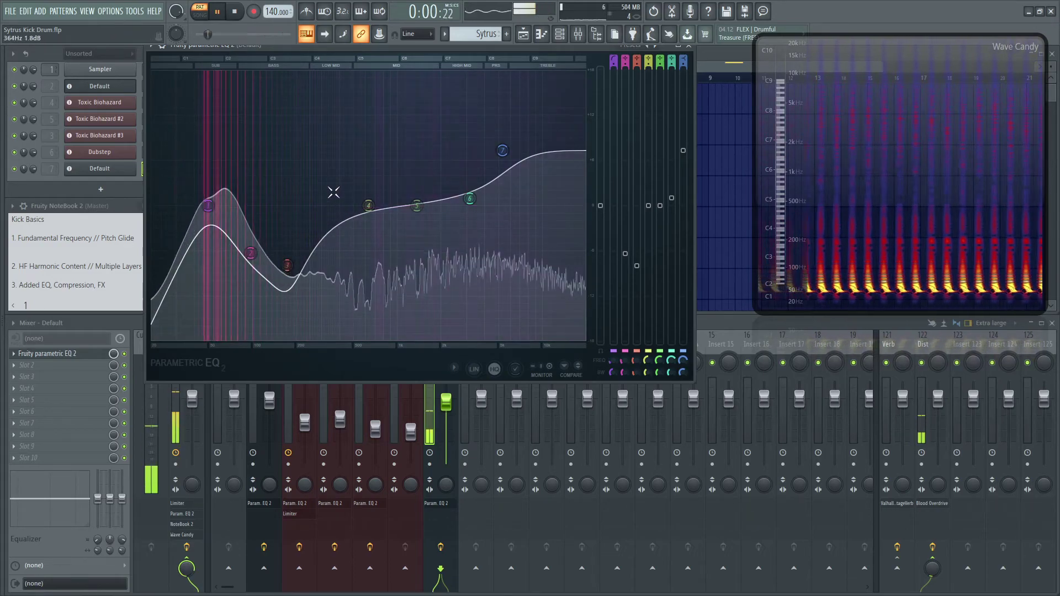
key(space)
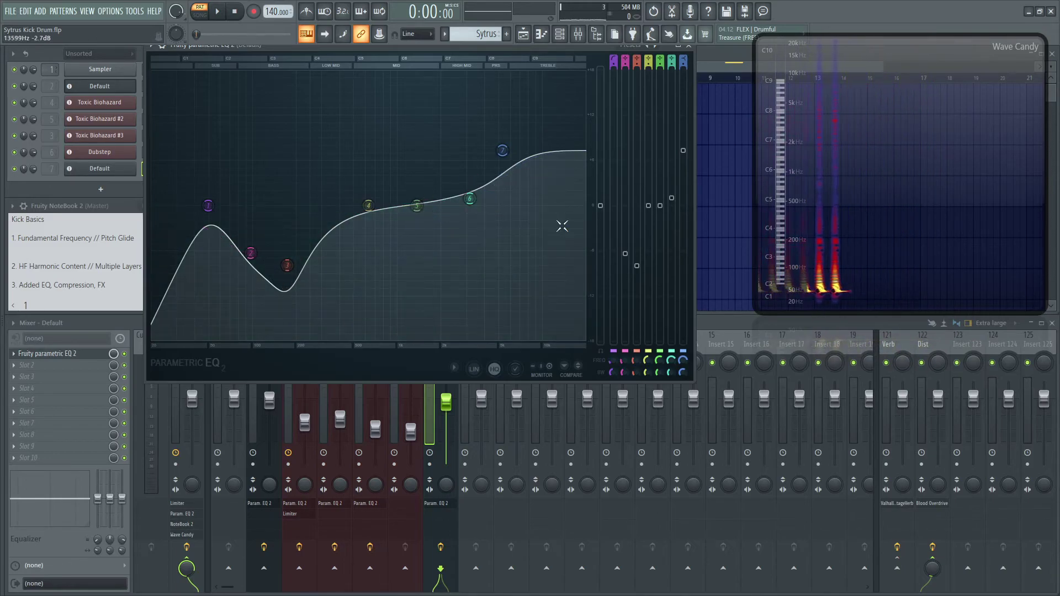
Compare the kick with the EQ bypassed and enabled during playback, then close the EQ window.
key(space)
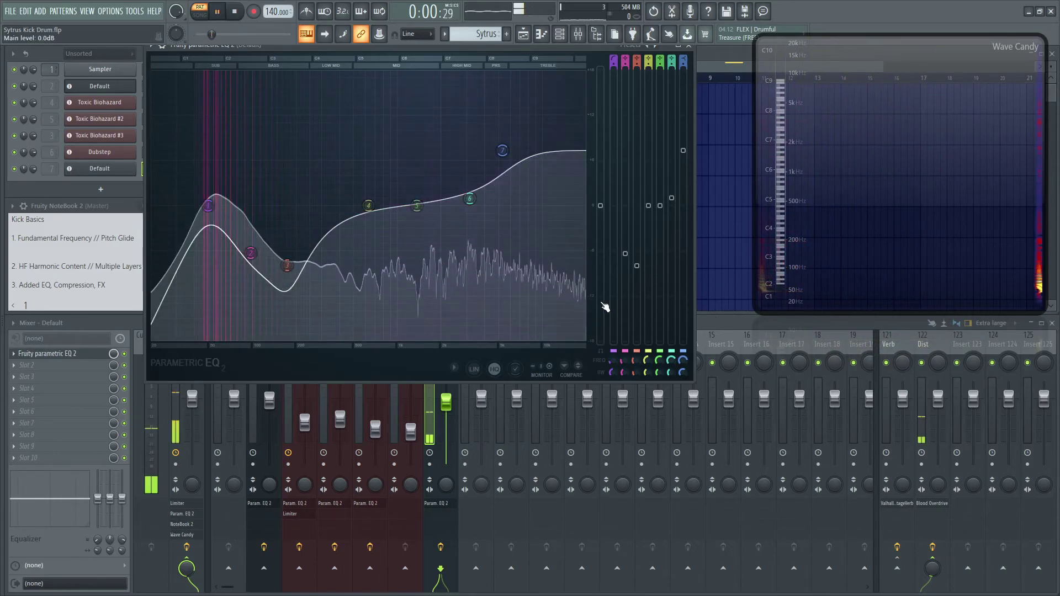
click(156, 361)
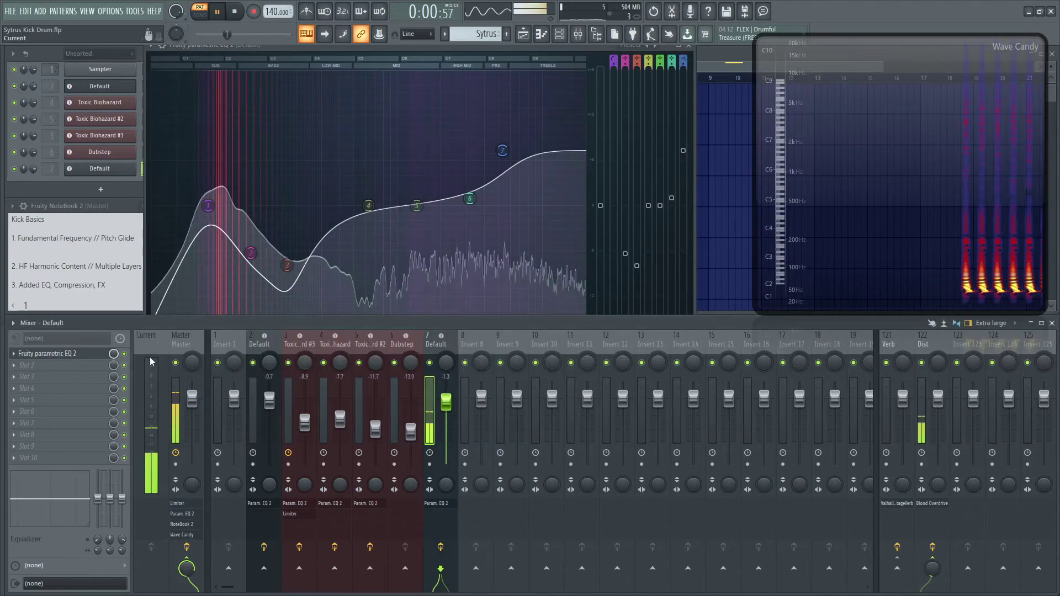
click(125, 354)
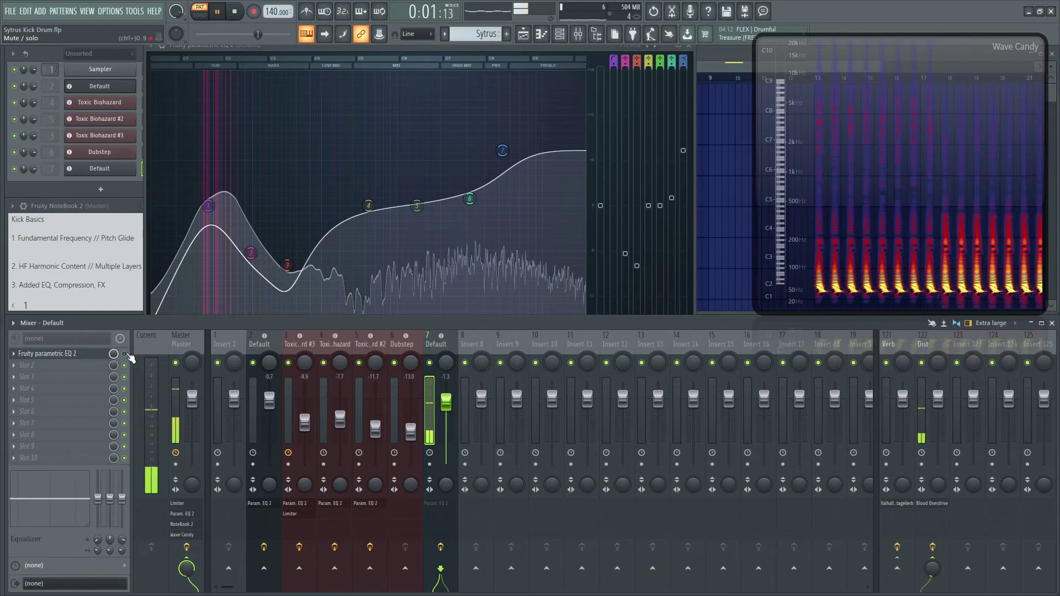
click(124, 354)
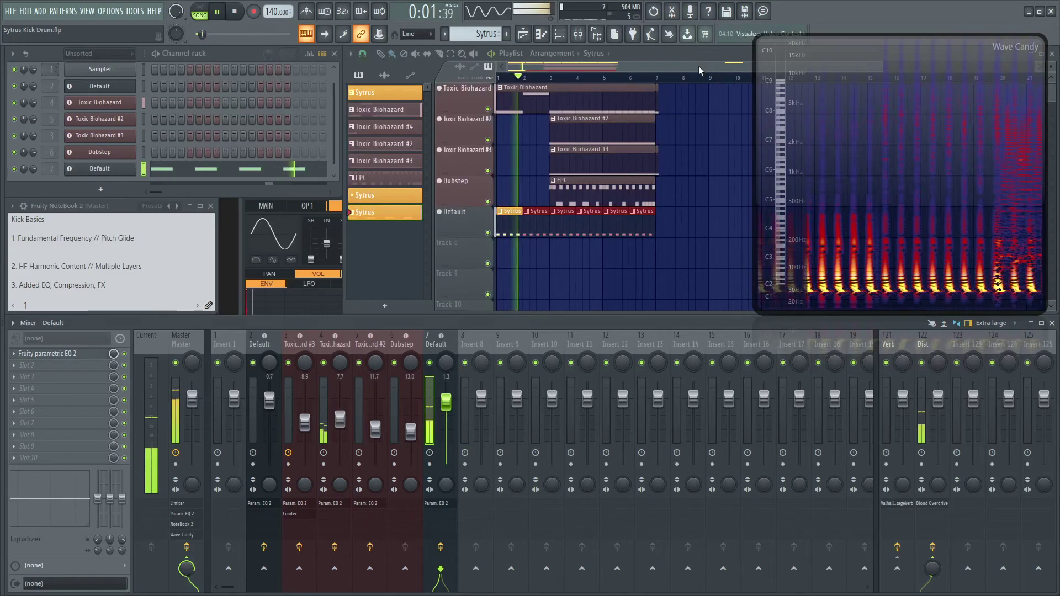
scroll(667, 122, up, 2)
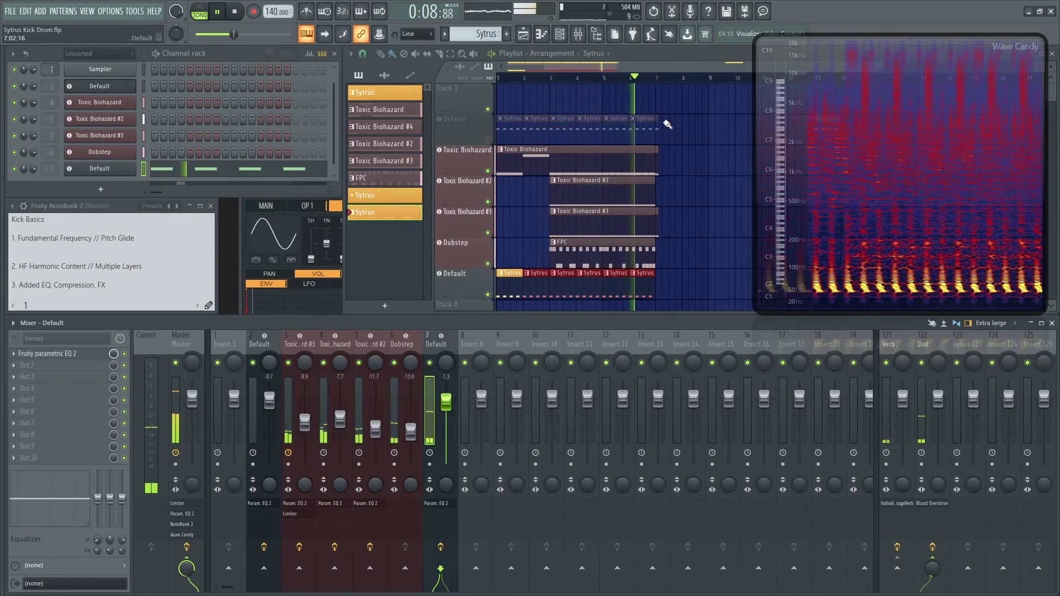
key(space)
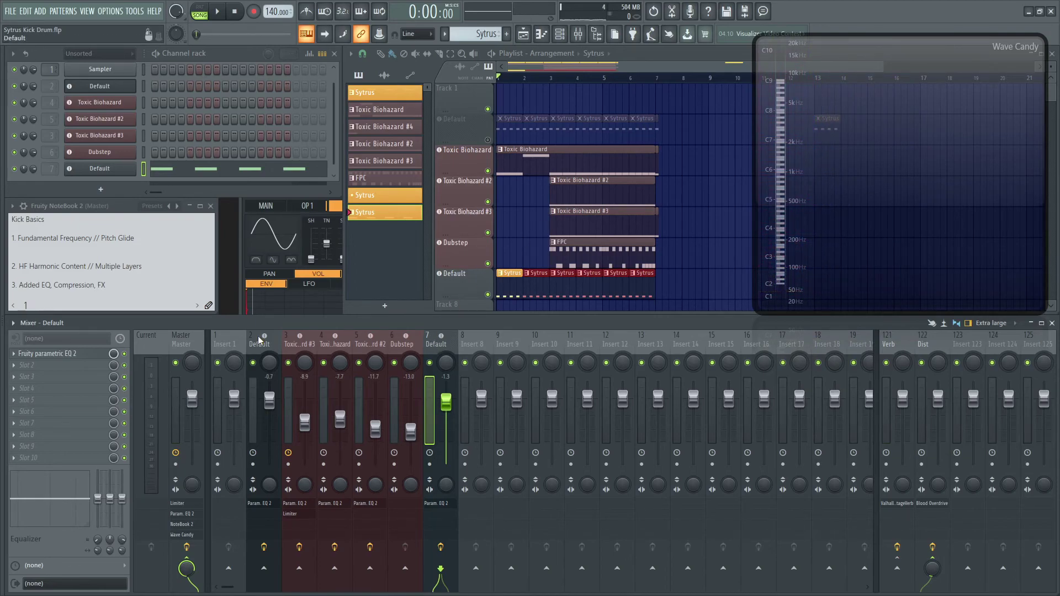
click(66, 353)
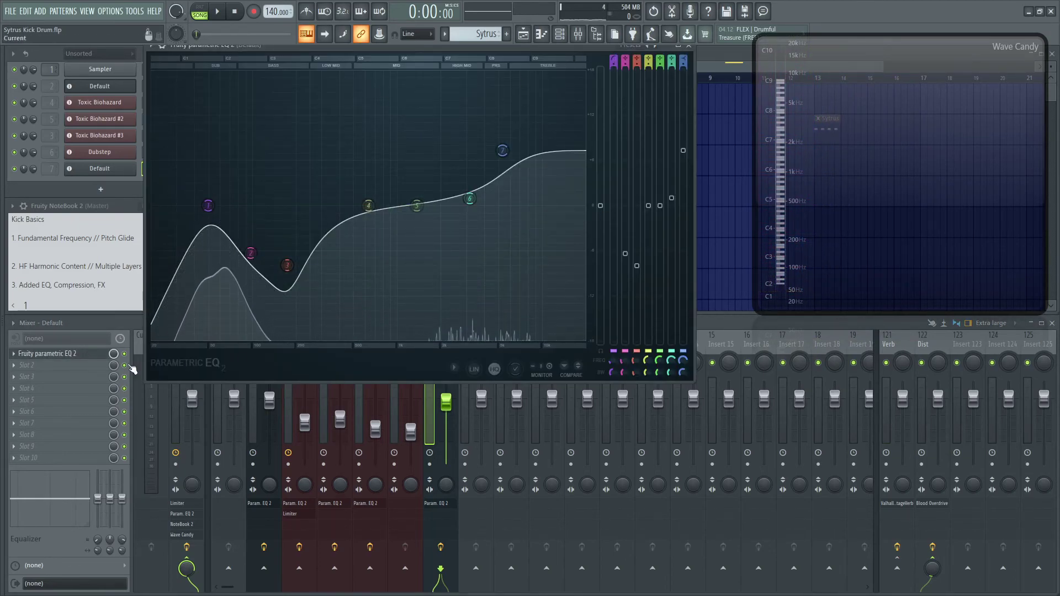
click(689, 45)
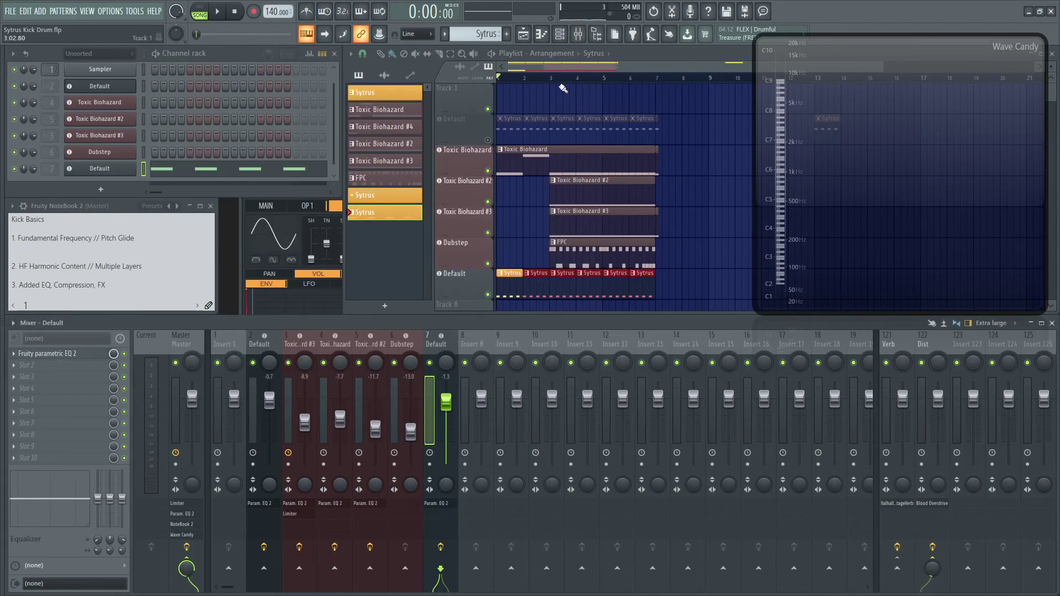
Reopen the Default Sytrus, check the Filter 2 and Filter 1 pages, then return to operator 1's 46 Hz page.
click(102, 169)
click(579, 127)
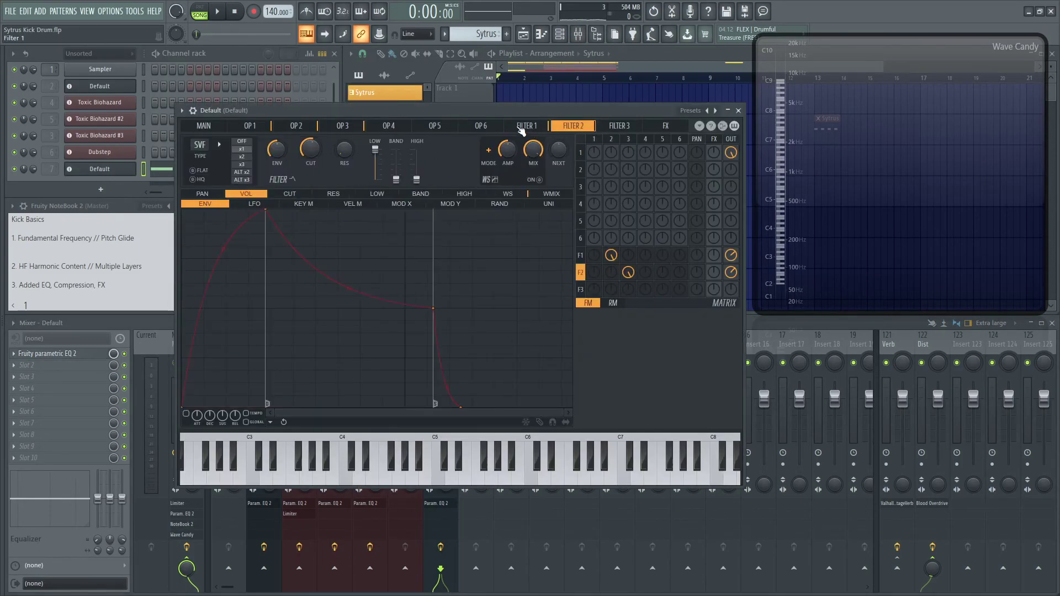
click(522, 128)
click(262, 128)
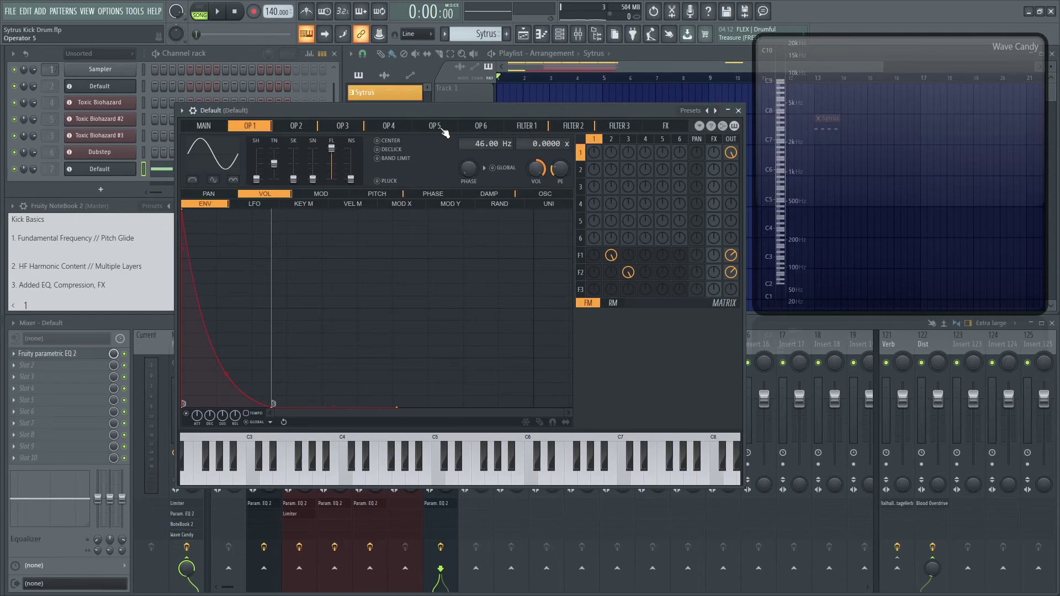